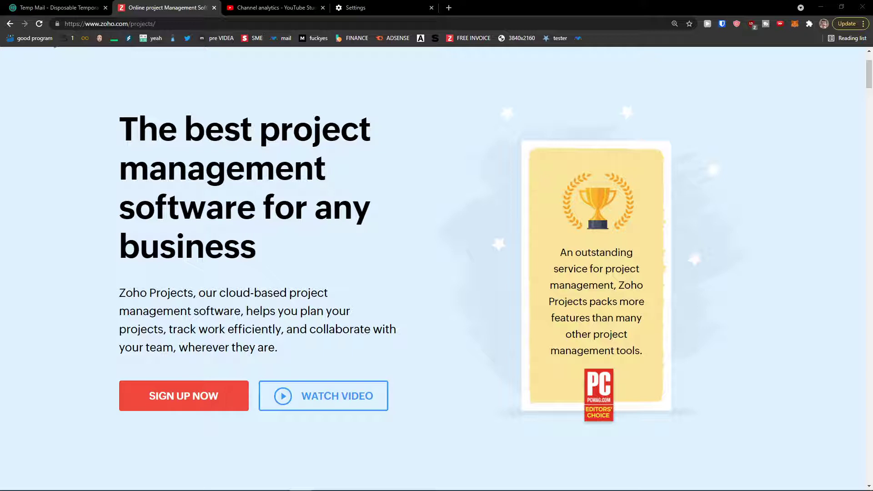
Scroll the Zoho Projects landing page and go to SIGN UP NOW.
scroll(73, 391, "down", 1)
scroll(72, 402, "up", 1)
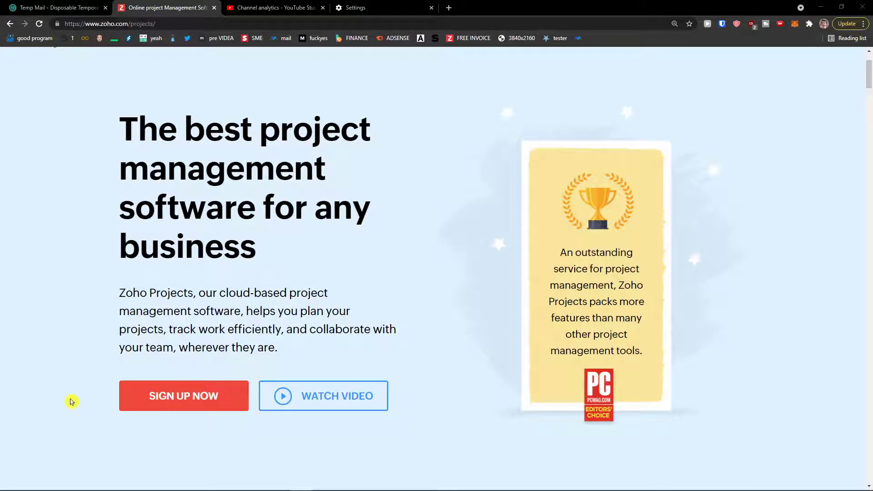
scroll(162, 364, "up", 1)
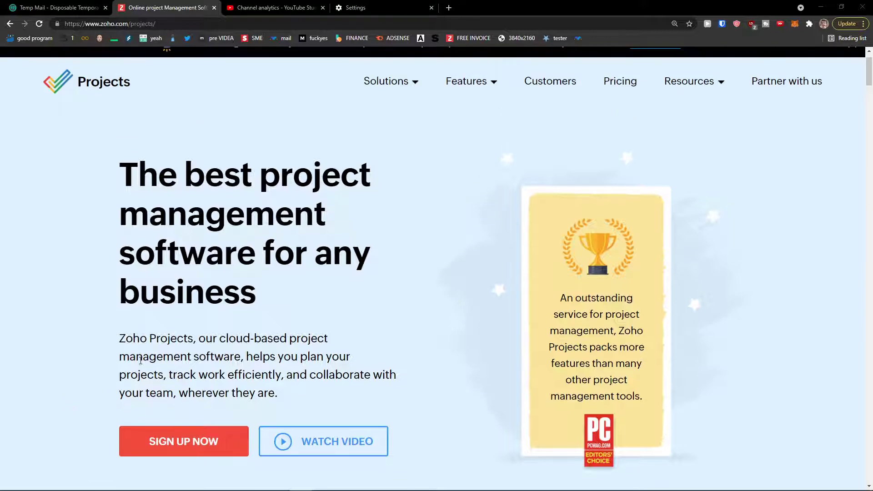
scroll(139, 363, "down", 1)
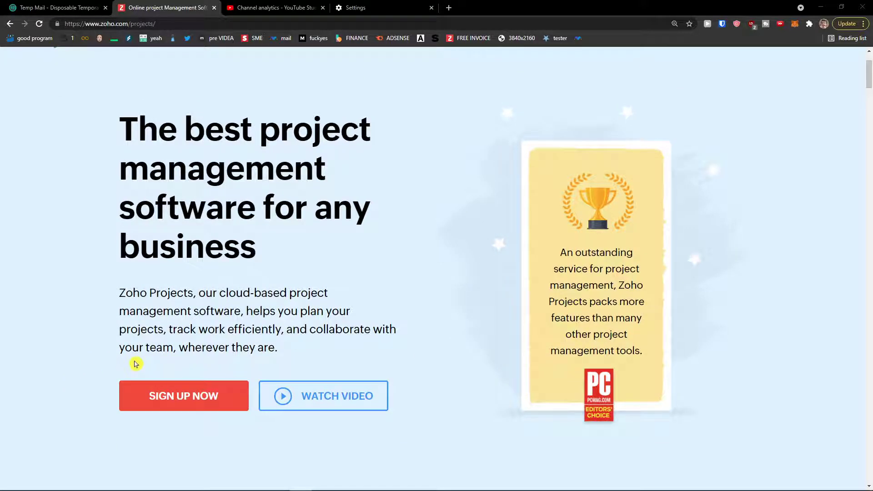
left_click(205, 397)
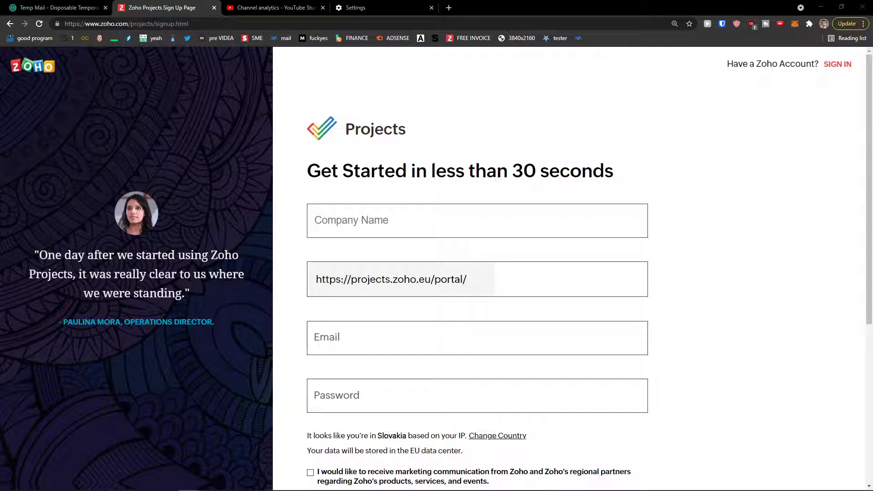
Enter the company name Sunwei111 in the sign-up form.
left_click(355, 209)
scroll(370, 214, "down", 2)
type("Si")
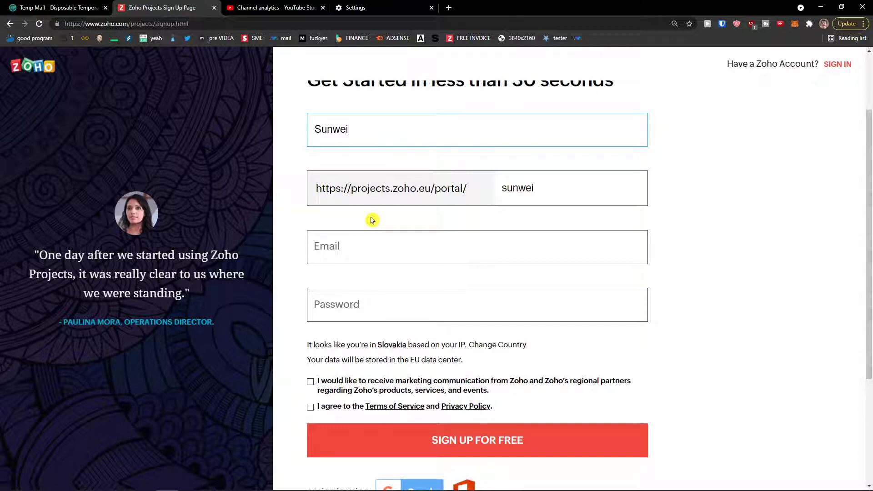
key("Tab")
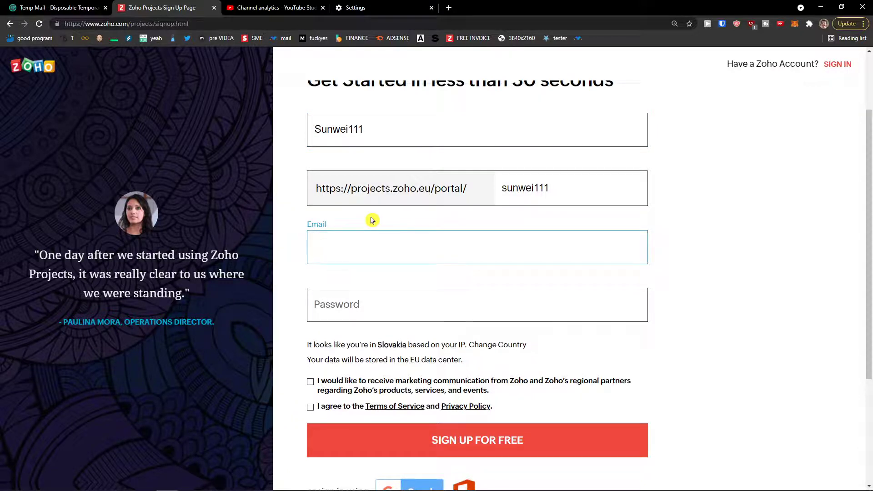
Copy the disposable address from Temp Mail into the Email field.
left_click(59, 8)
left_click(549, 164)
left_click(217, 4)
key("ctrl+v")
Enter a password, accept the Terms, and submit SIGN UP FOR FREE.
left_click(409, 299)
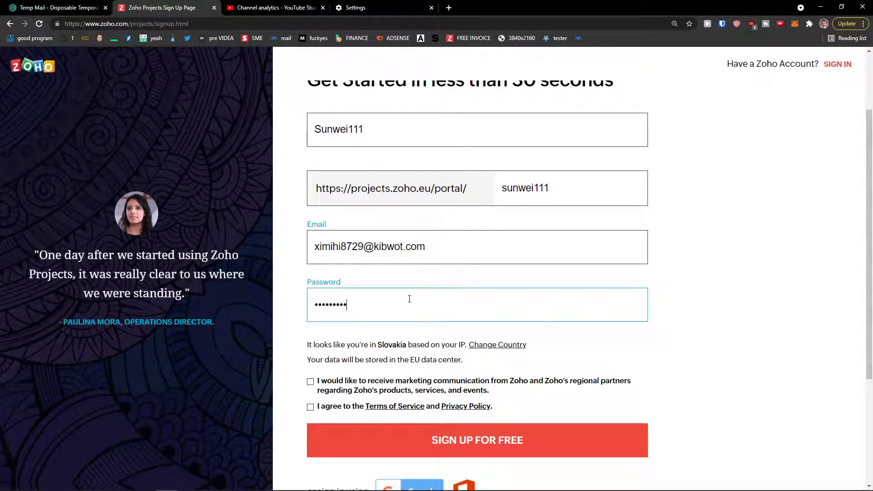
scroll(409, 298, "down", 1)
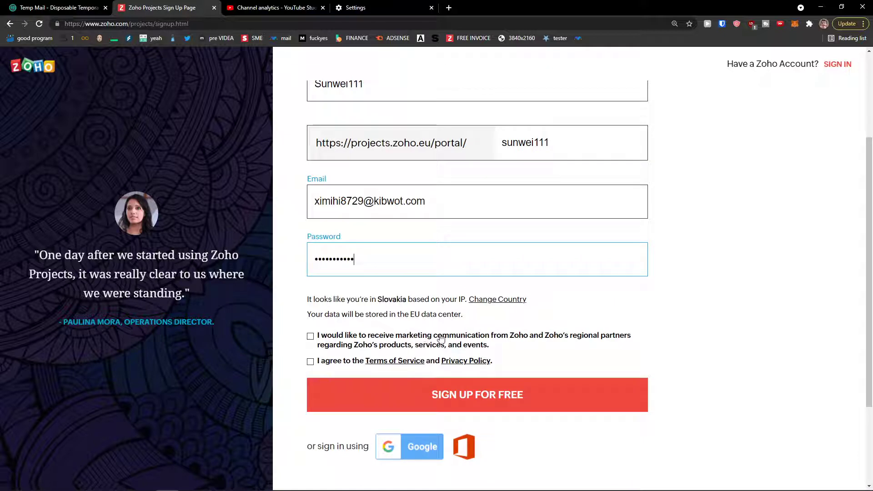
left_click(324, 365)
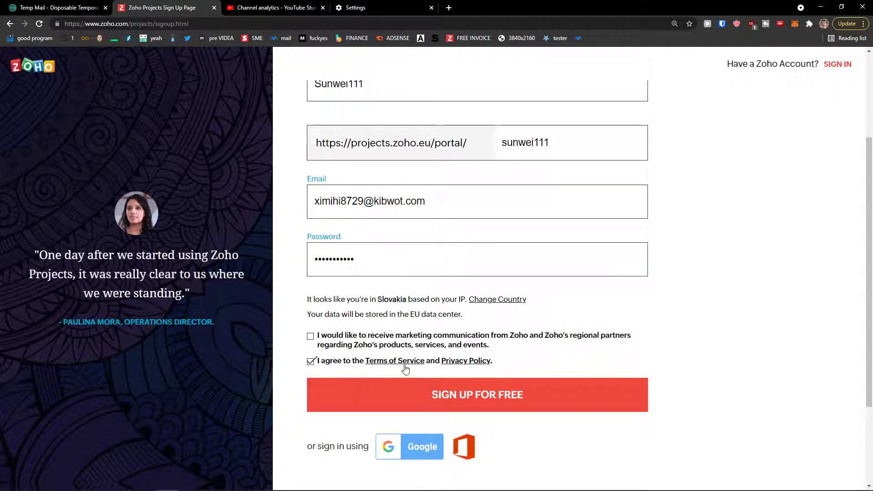
left_click(470, 403)
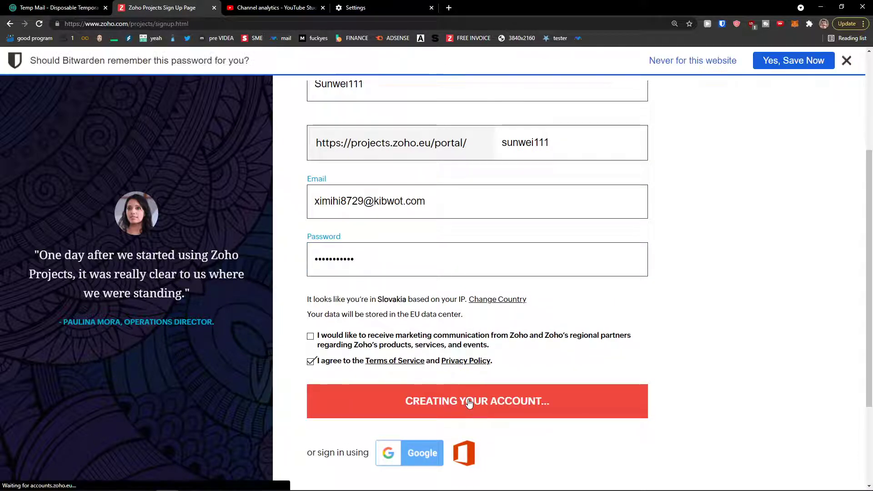
left_click(851, 61)
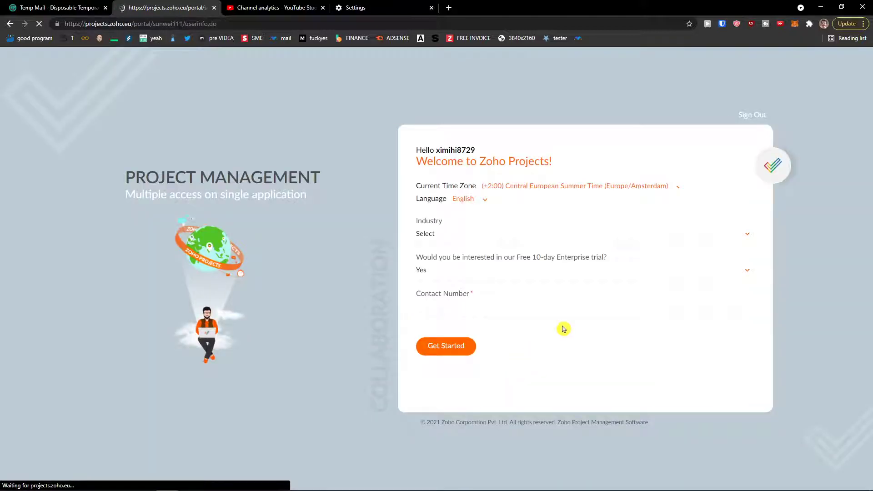
Zoom the welcome page to 150% and choose Consulting Services as the industry.
left_click_drag(414, 161, 524, 185)
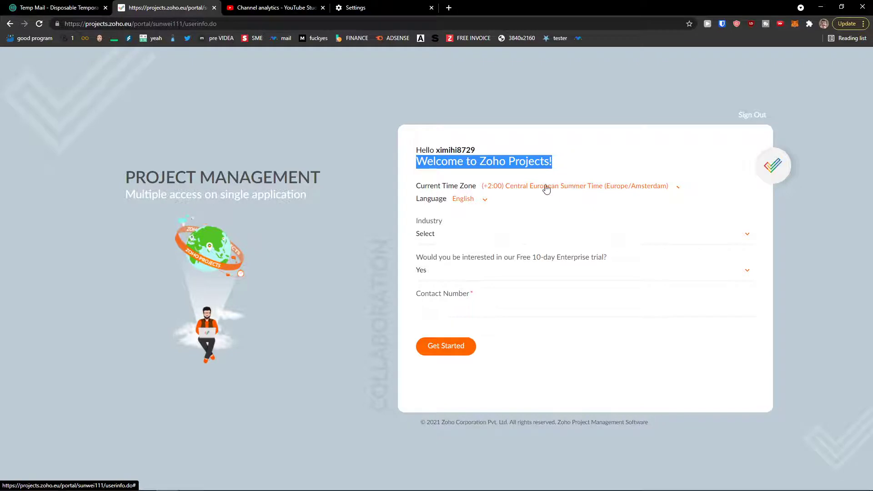
key("ctrl+plus")
key("ctrl+plus")
key("ctrl+plus")
left_click(614, 250)
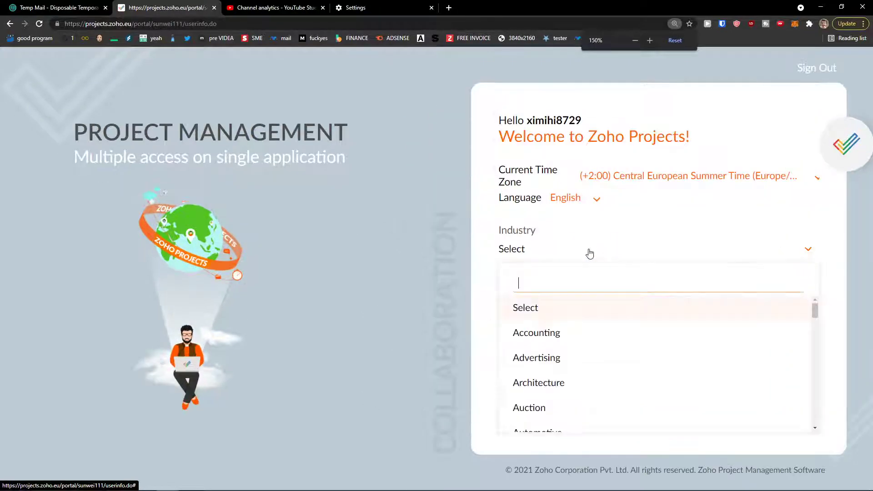
scroll(575, 351, "down", 2)
scroll(578, 352, "down", 5)
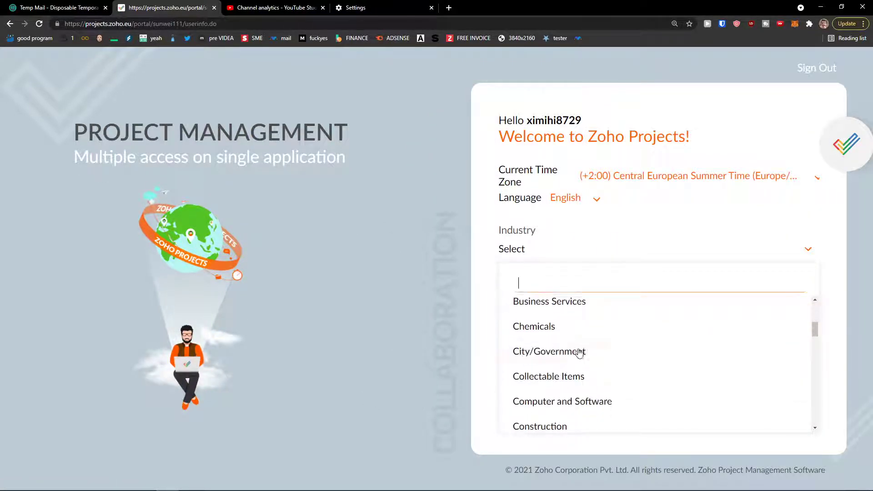
left_click(591, 364)
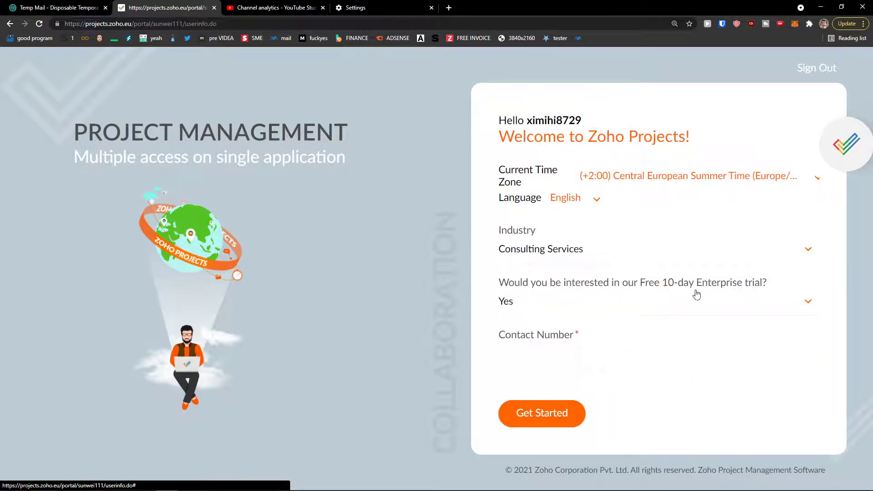
Keep Yes for the Enterprise trial, enter the contact phone number, and Get Started.
left_click(661, 307)
left_click(586, 357)
left_click(569, 358)
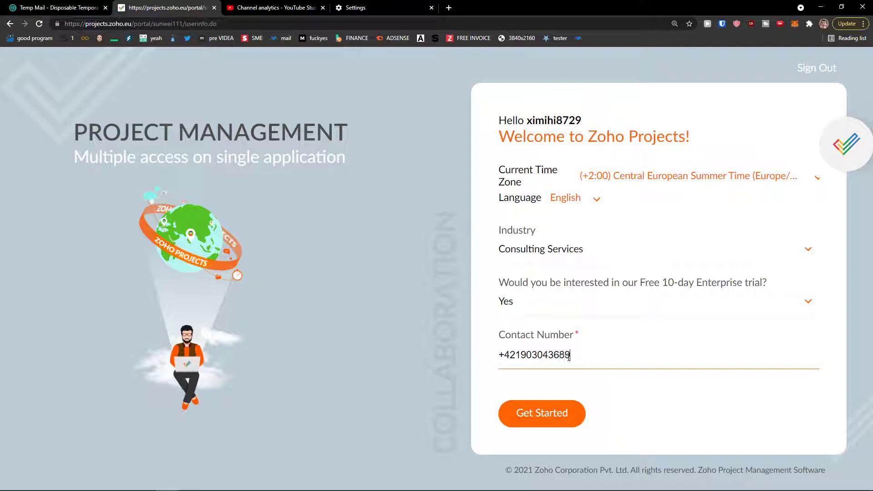
left_click(541, 416)
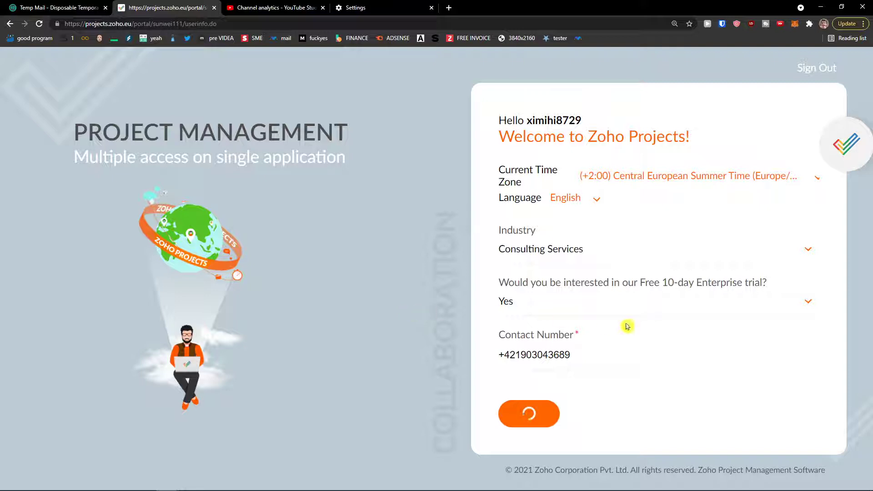
left_click(72, 7)
Open the Zoho Projects welcome e-mail in Temp Mail and use 'Confirm your account'.
scroll(405, 277, "down", 1)
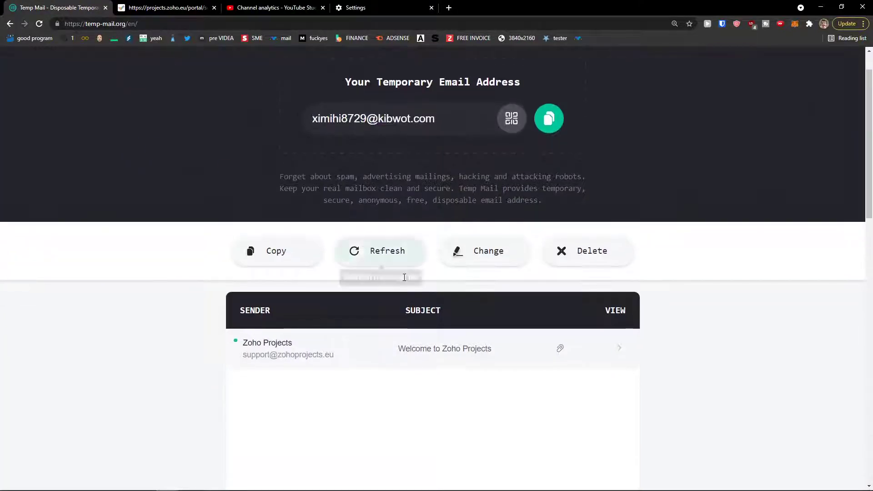
left_click(405, 348)
scroll(332, 336, "down", 6)
scroll(324, 328, "down", 3)
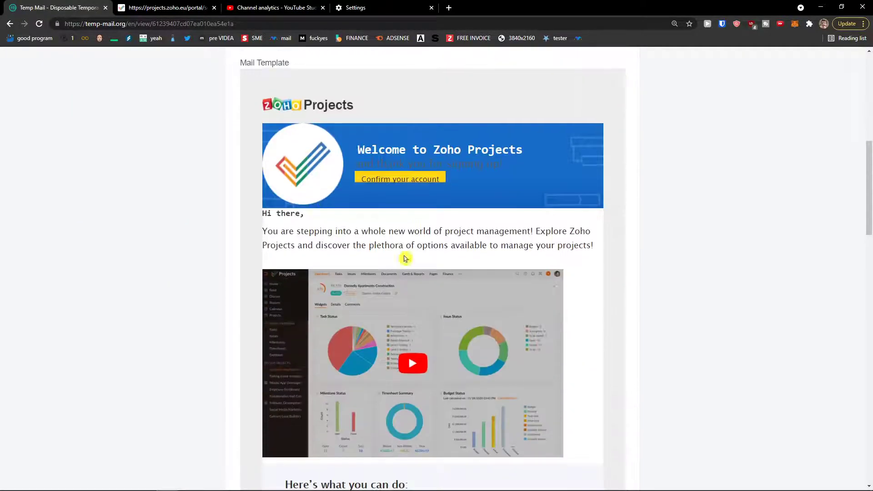
scroll(301, 275, "down", 3)
scroll(298, 275, "down", 4)
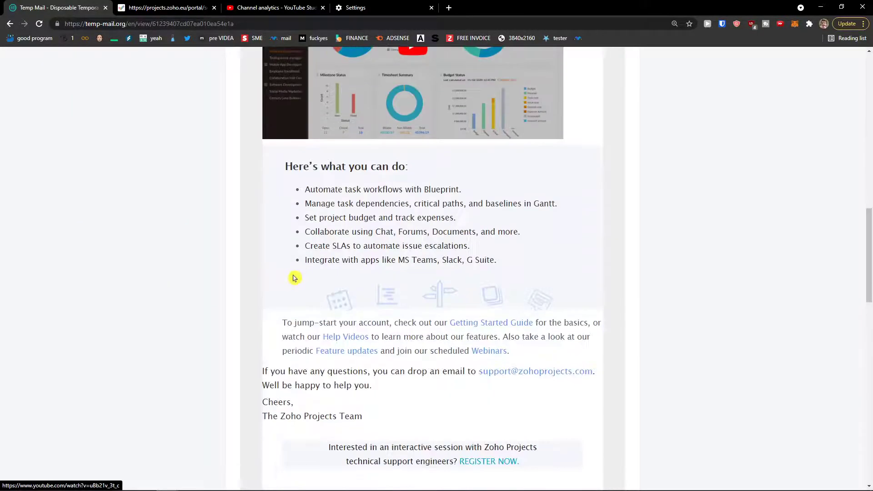
scroll(293, 284, "up", 8)
left_click(386, 225)
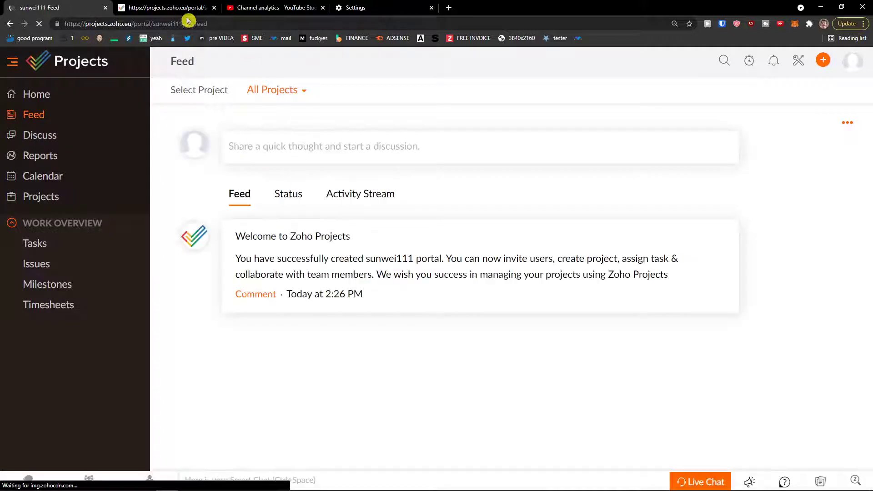
On the setup tab, choose 'Create own projects', then return to the start options.
left_click(167, 8)
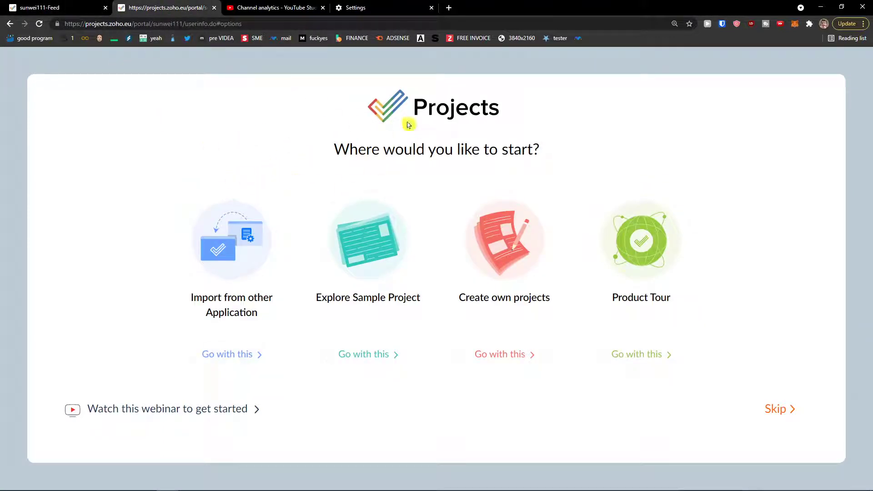
left_click_drag(334, 150, 559, 145)
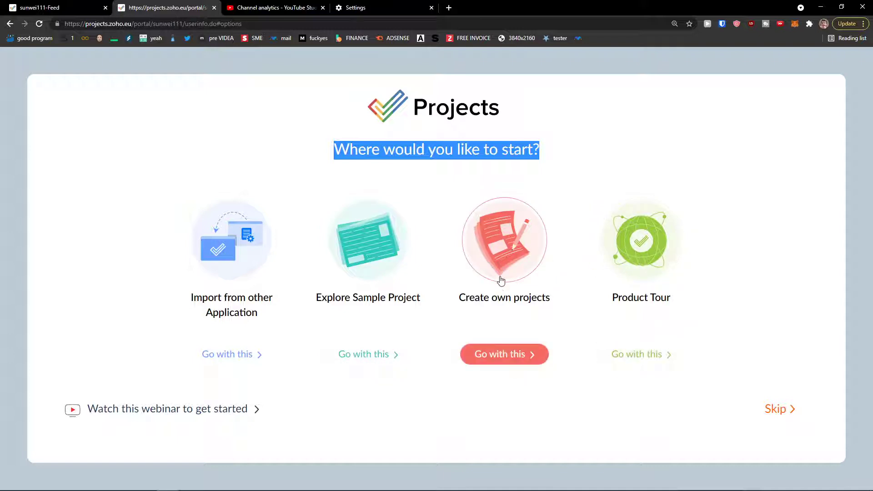
left_click(510, 359)
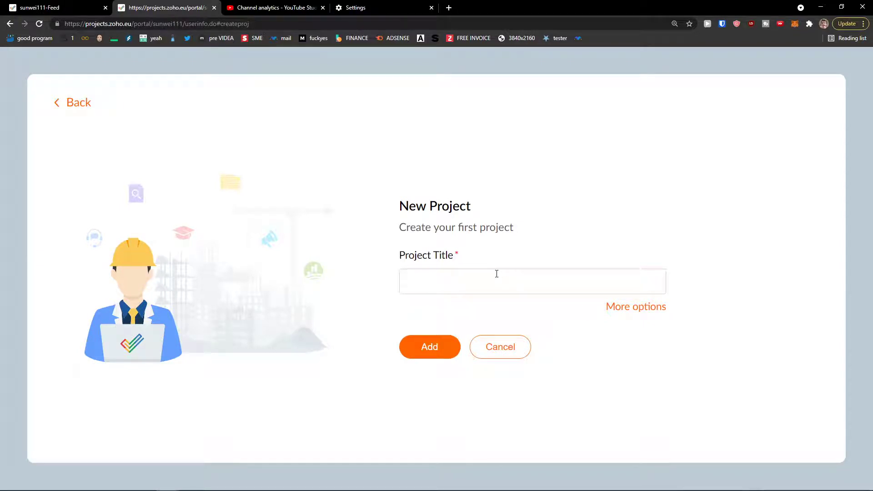
left_click(73, 102)
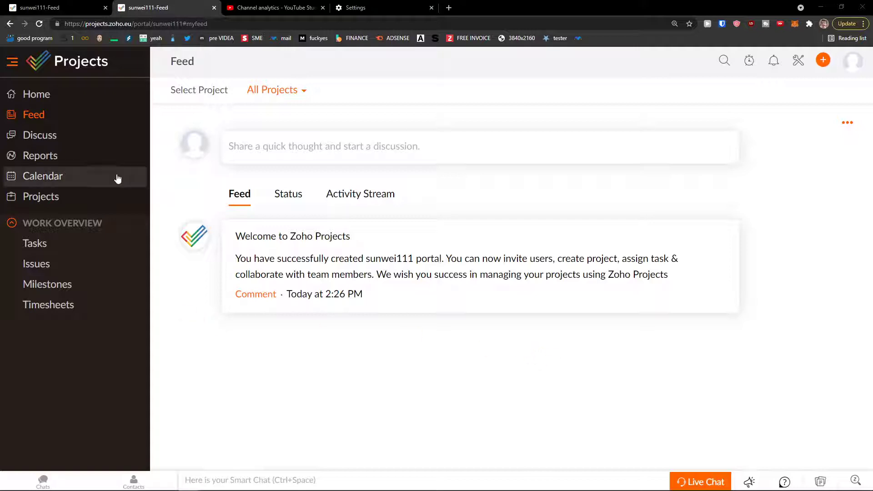
Scroll through the Home dashboard.
left_click(63, 100)
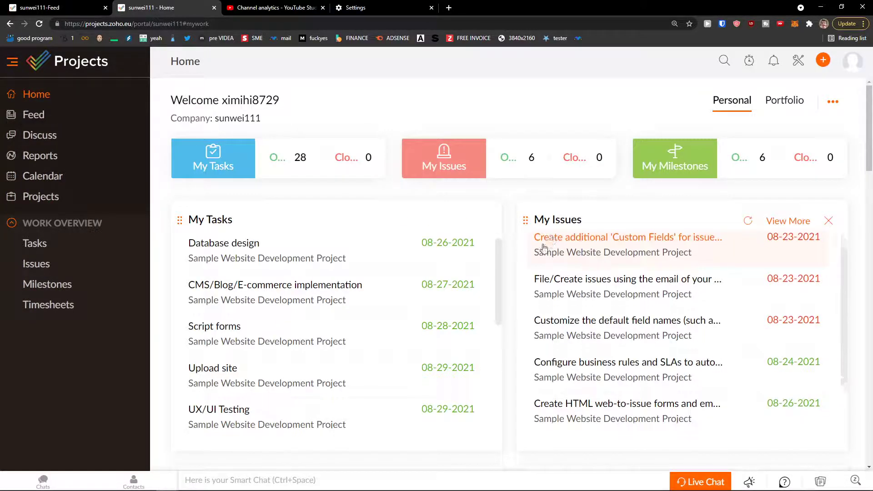
scroll(509, 253, "down", 1)
scroll(509, 256, "up", 2)
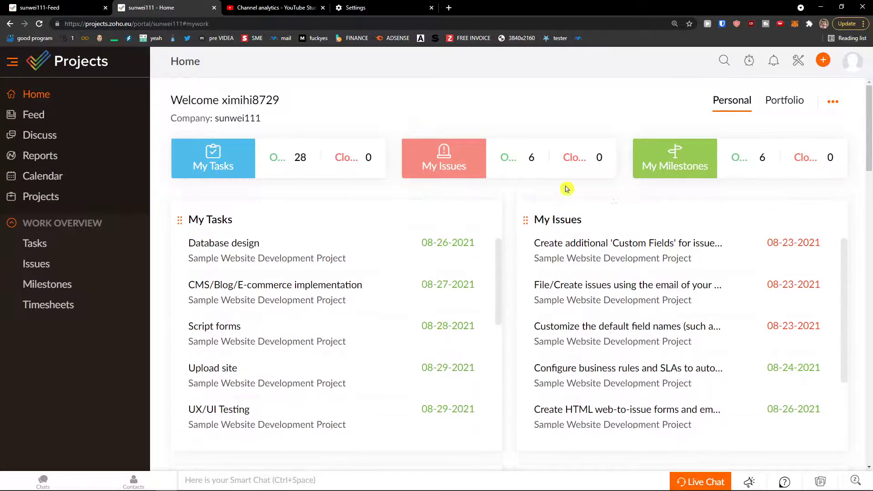
scroll(495, 220, "down", 4)
scroll(516, 222, "down", 2)
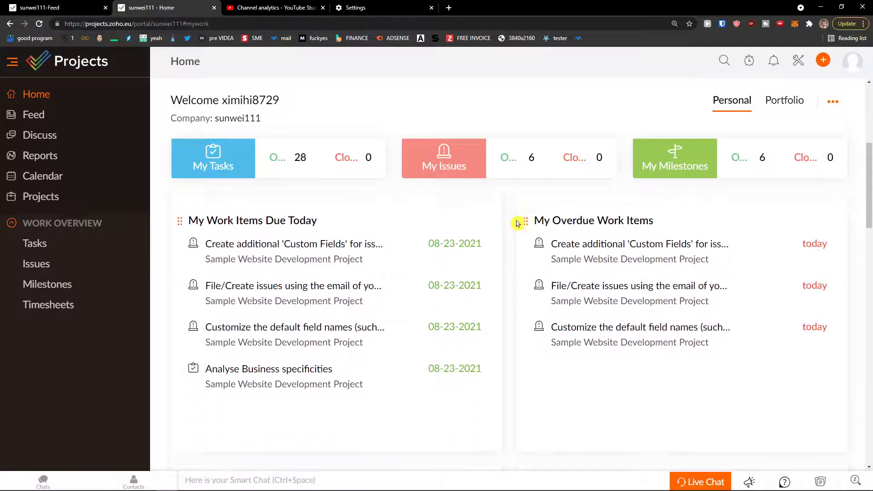
scroll(516, 222, "up", 2)
scroll(515, 224, "down", 4)
scroll(515, 223, "up", 4)
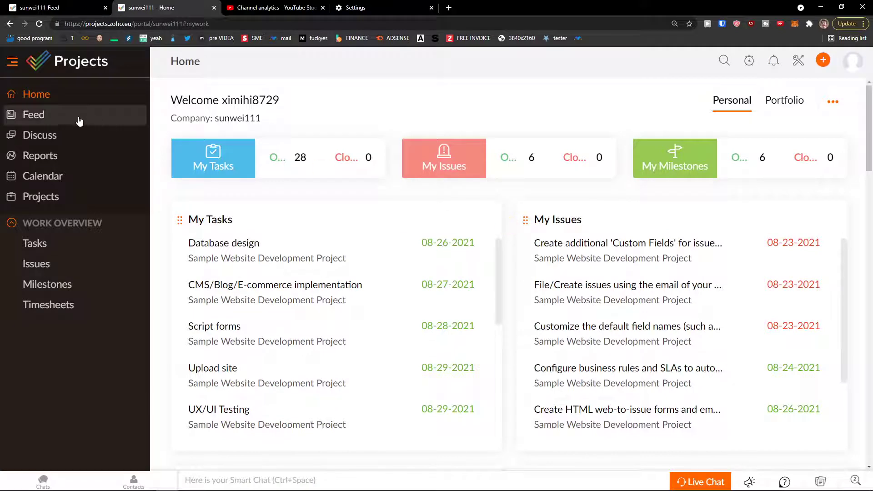
Return to the Feed, glance at a new post, then open Discuss.
left_click(88, 114)
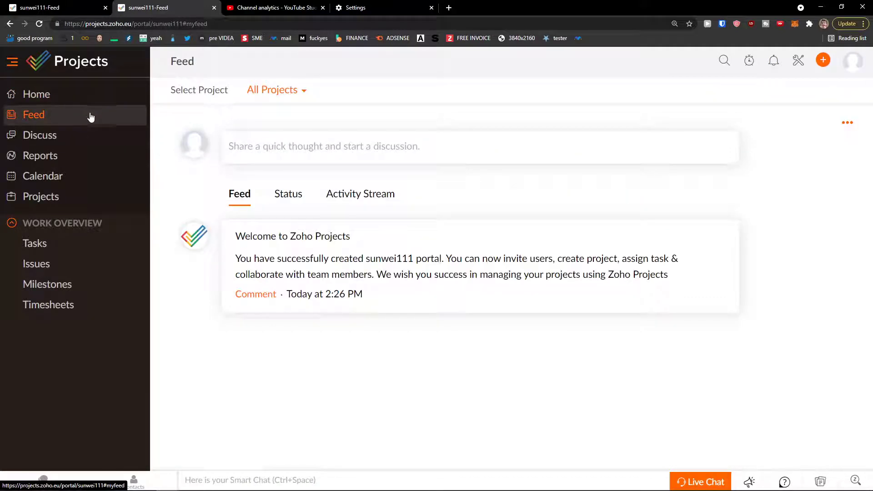
left_click(239, 133)
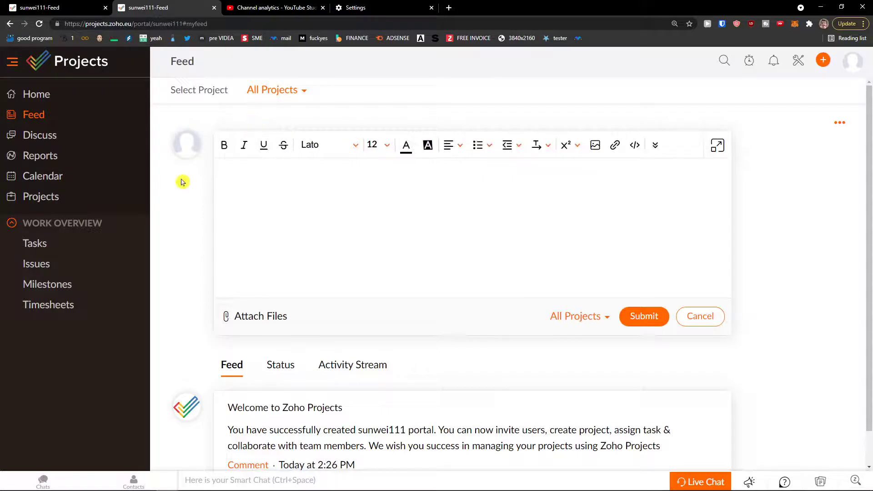
scroll(304, 201, "down", 1)
scroll(302, 202, "up", 1)
left_click(80, 139)
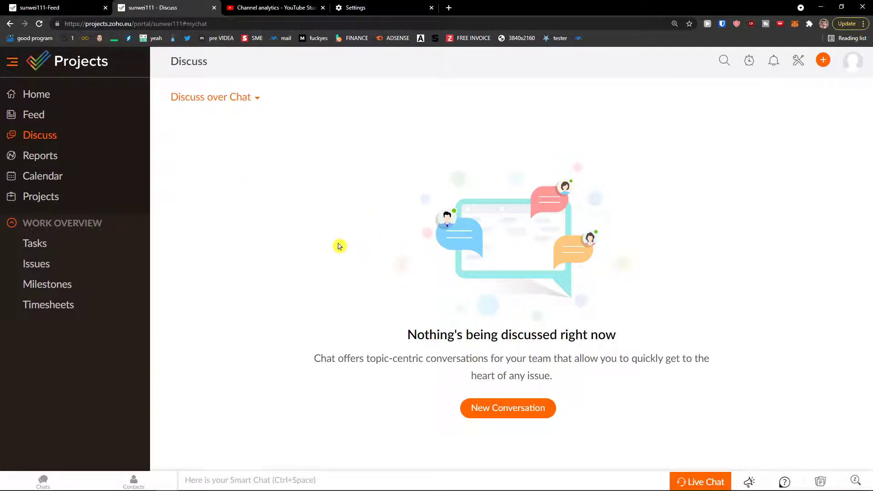
View the Gantt Chart report and August calendar, then open All Projects.
left_click(71, 162)
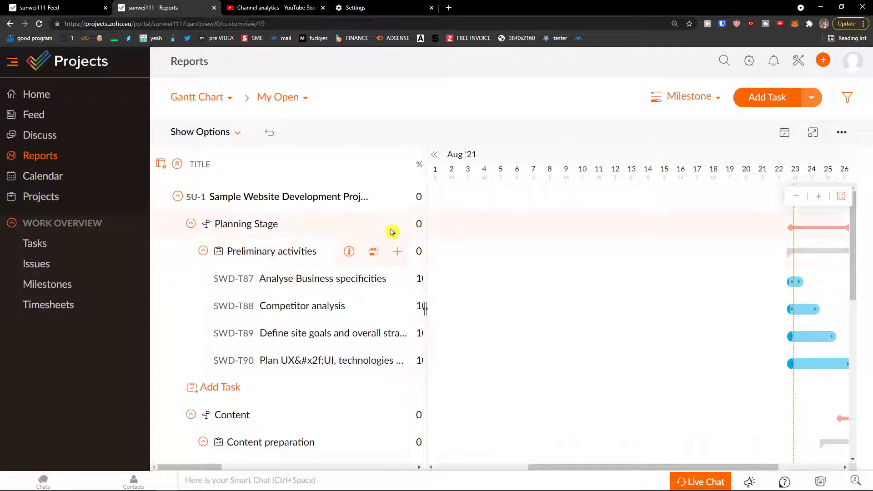
key("ctrl+a")
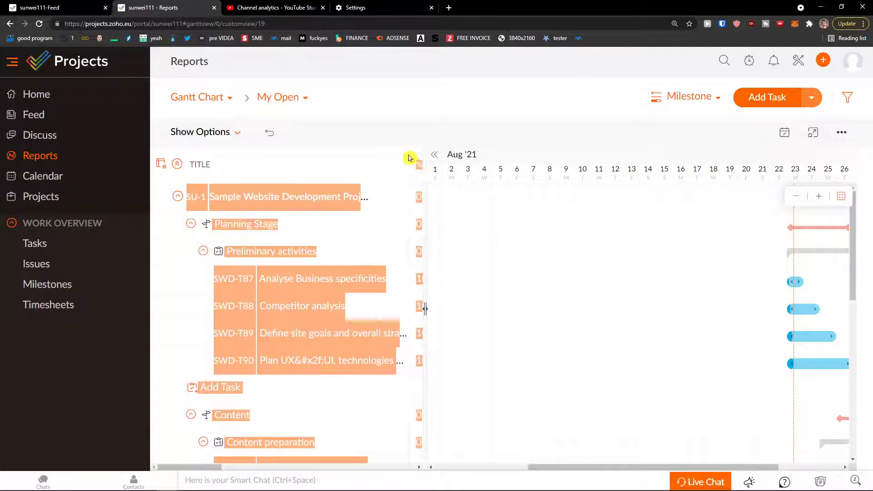
left_click(78, 177)
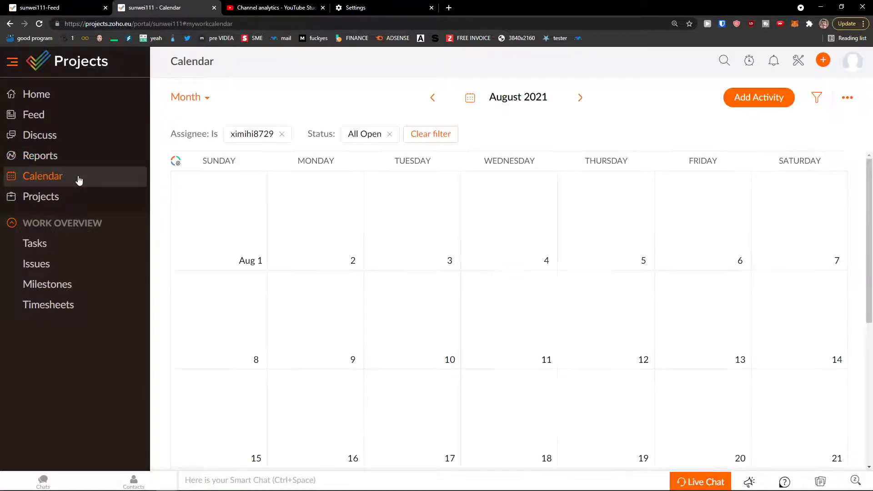
scroll(339, 234, "down", 5)
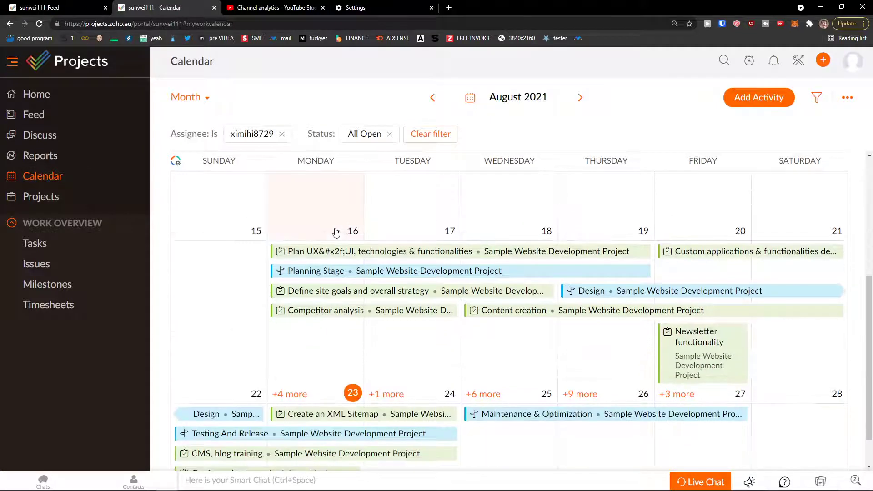
scroll(335, 232, "down", 1)
left_click(86, 209)
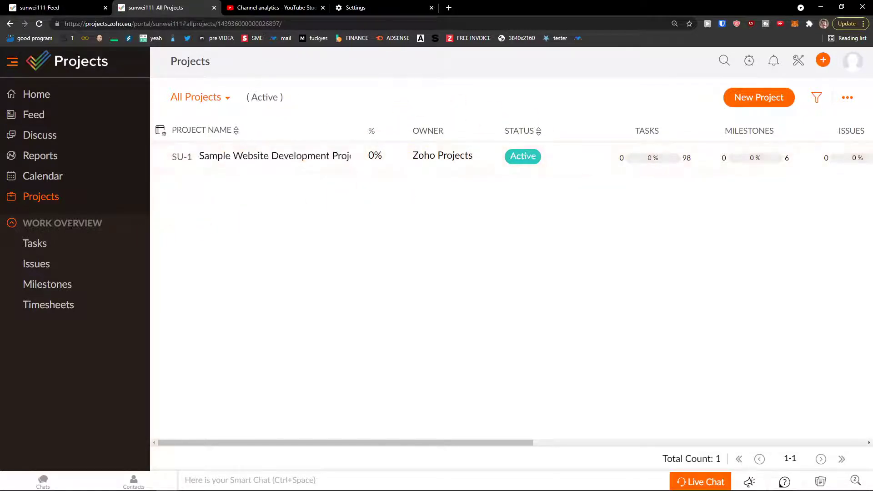
Visit Tasks, Issues, and Milestones, then open the Timesheets page.
left_click(44, 246)
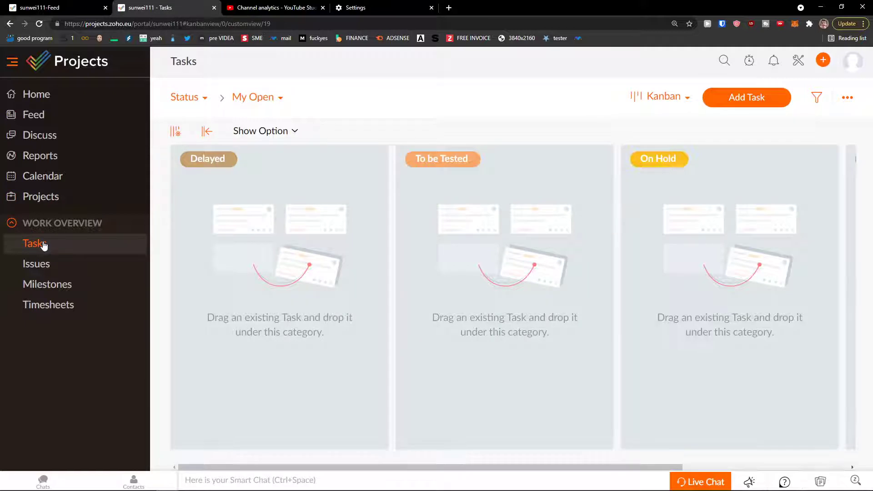
left_click(54, 266)
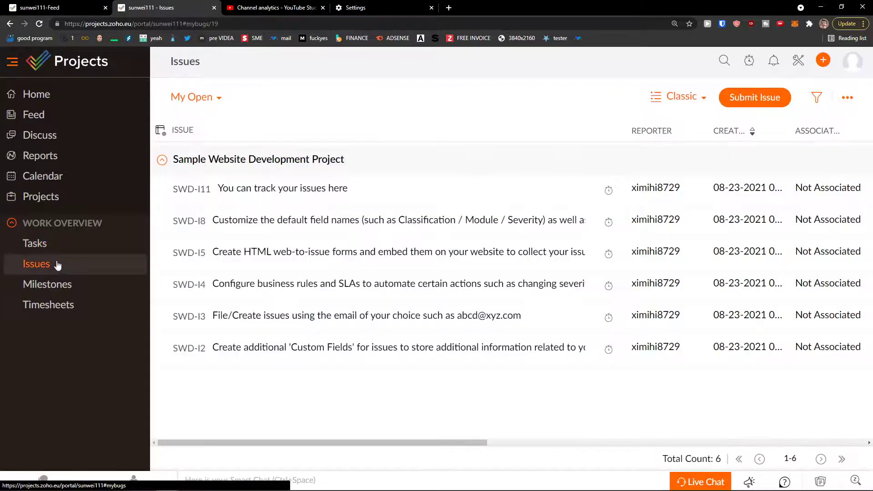
left_click(58, 283)
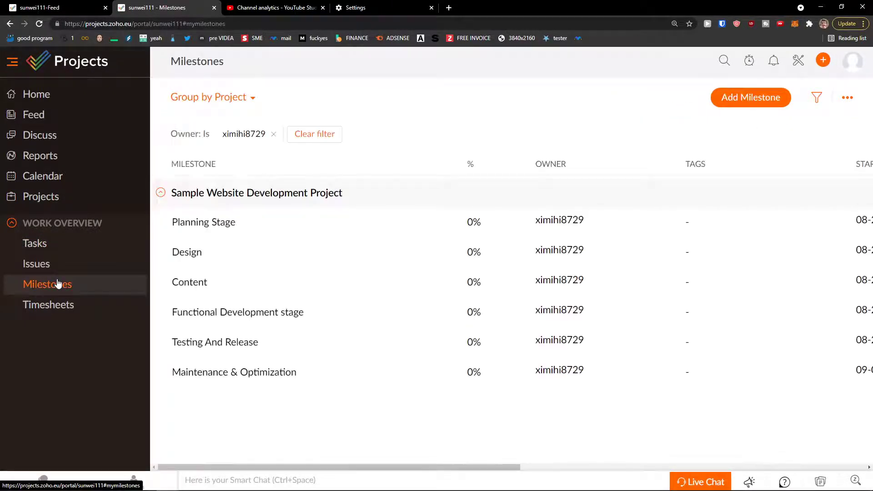
left_click(51, 309)
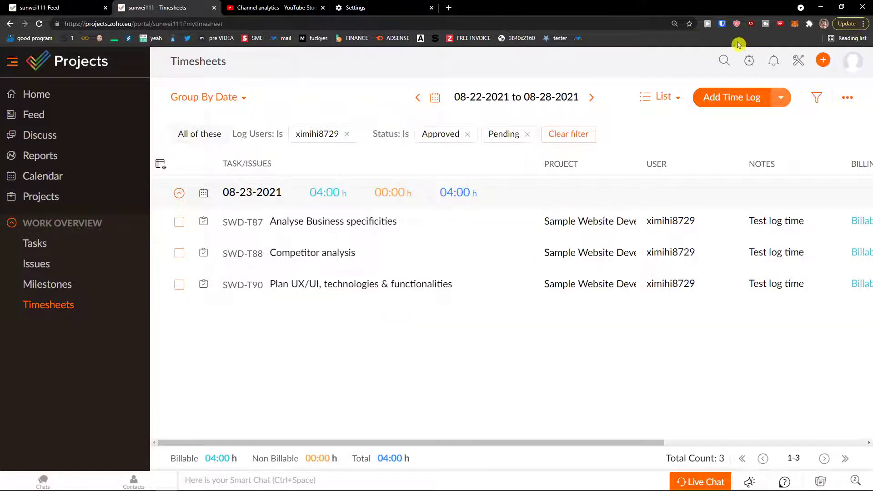
Check the Timer and New Task panels, close them, then open the Setup Profile page.
left_click(749, 62)
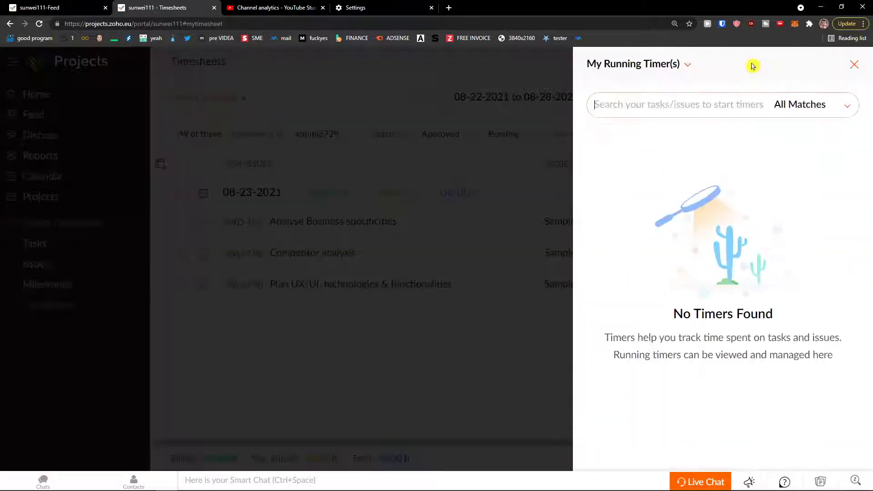
left_click(855, 67)
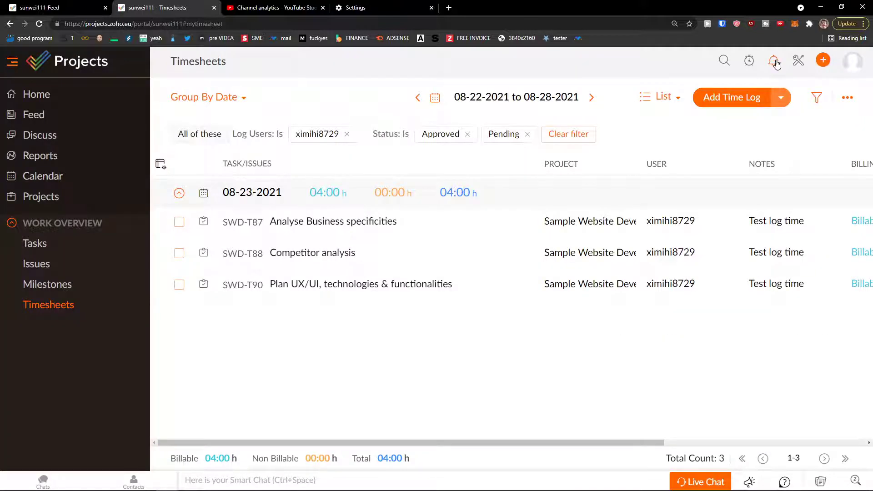
left_click(829, 62)
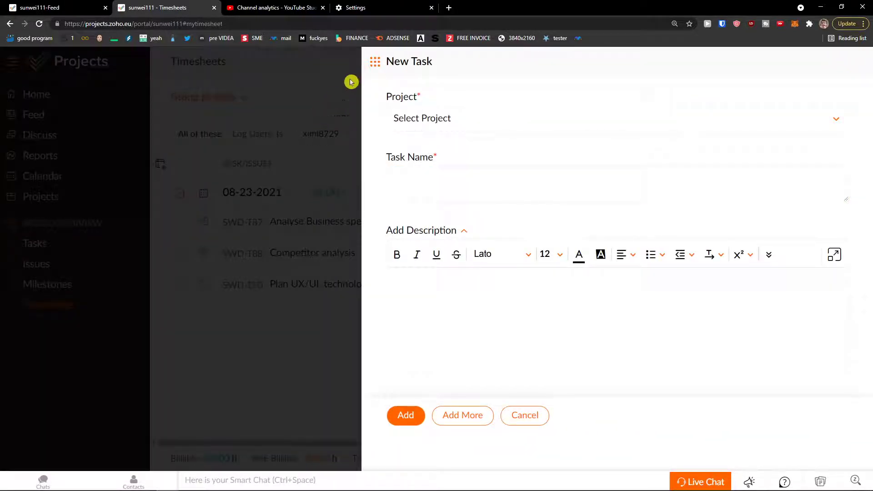
left_click(375, 62)
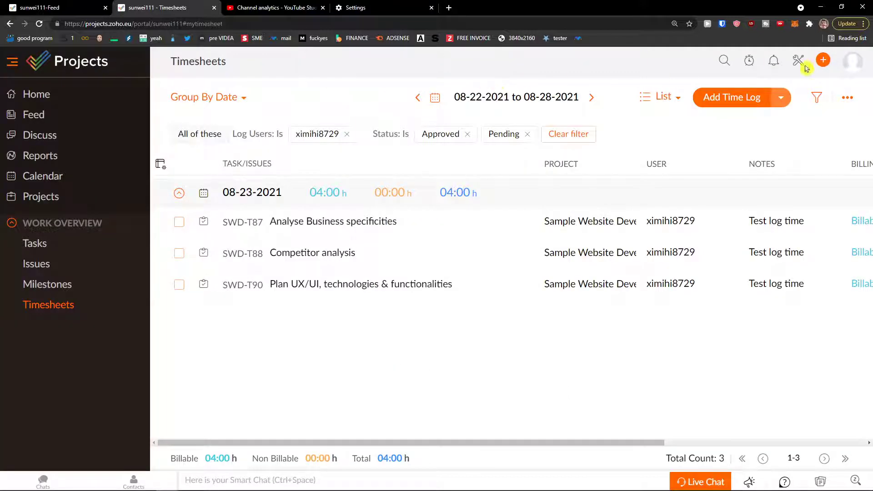
left_click(820, 62)
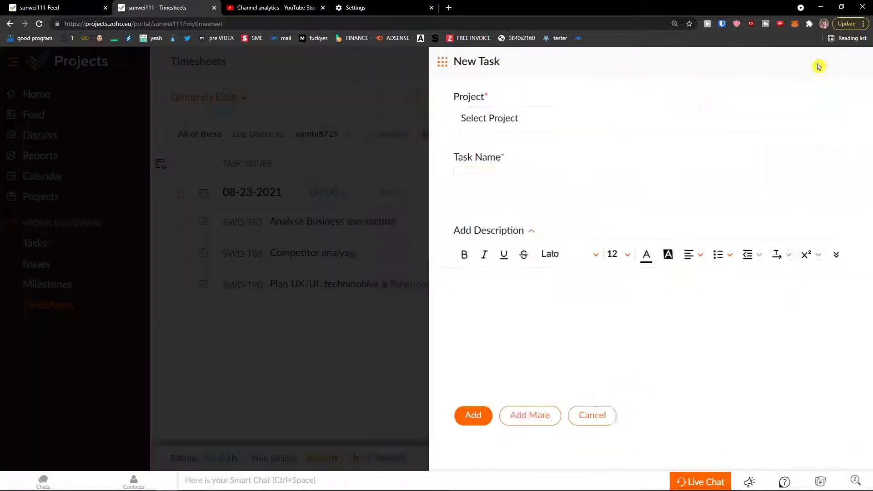
left_click(375, 62)
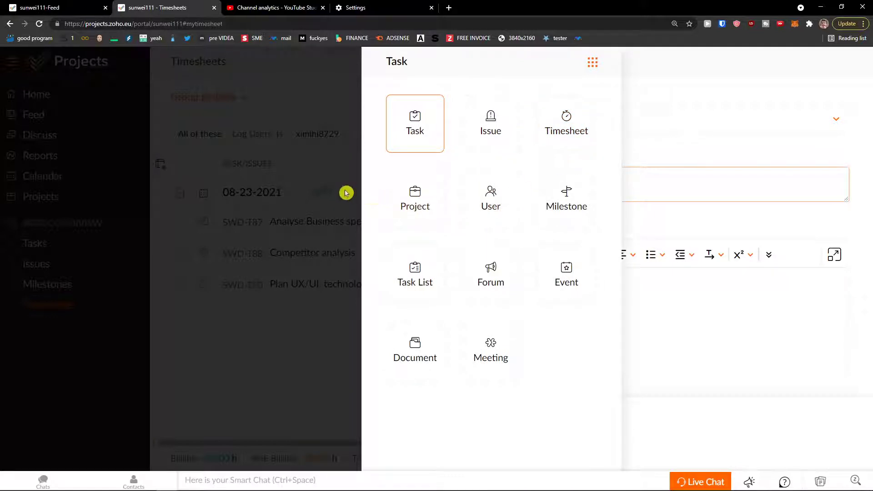
left_click(330, 188)
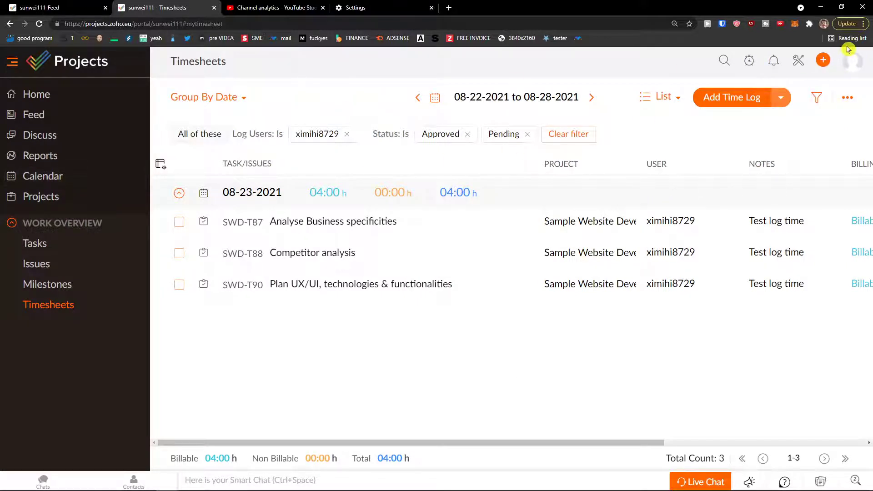
left_click(798, 62)
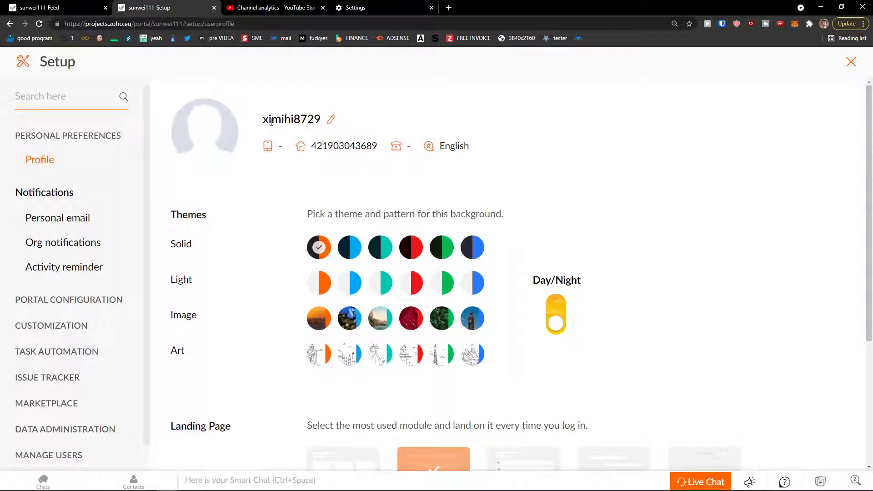
scroll(257, 195, "down", 2)
scroll(257, 195, "up", 1)
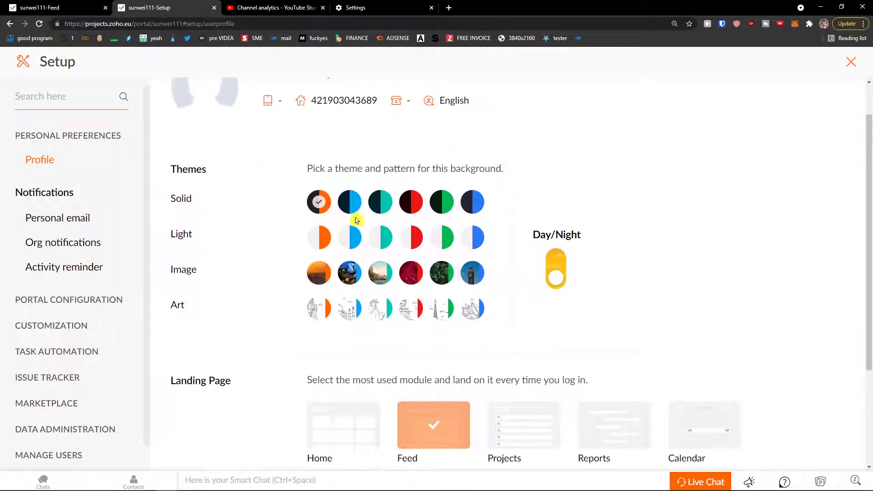
left_click(356, 206)
left_click(319, 201)
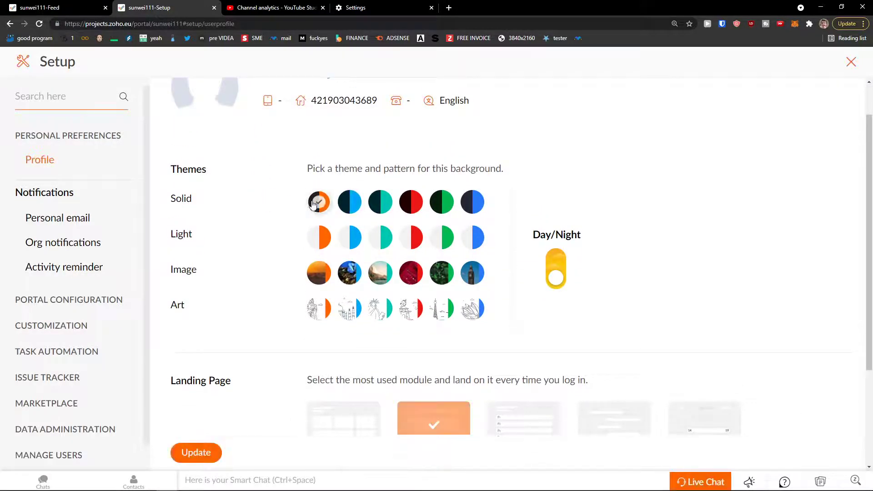
left_click(411, 201)
left_click(319, 202)
scroll(284, 222, "down", 3)
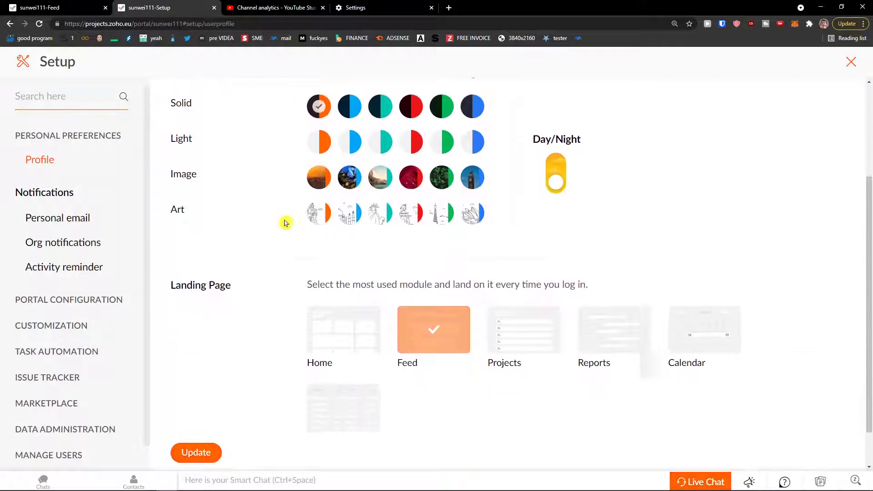
left_click_drag(308, 236, 406, 240)
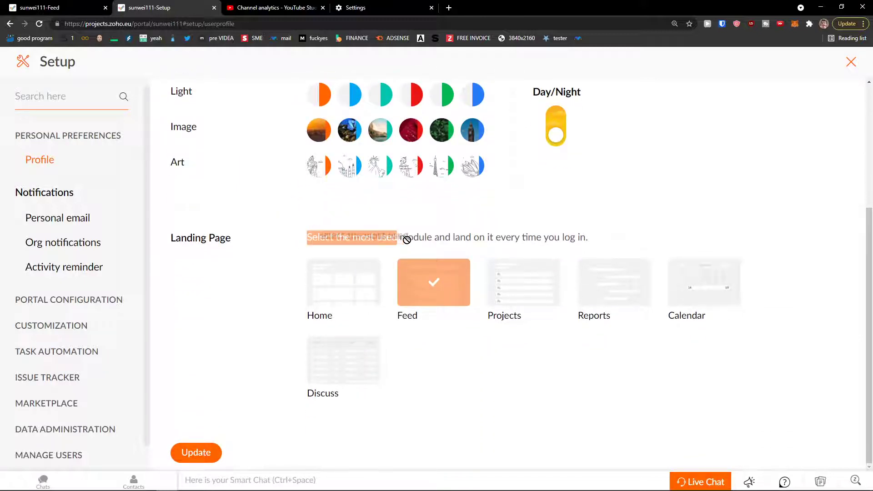
left_click(437, 241)
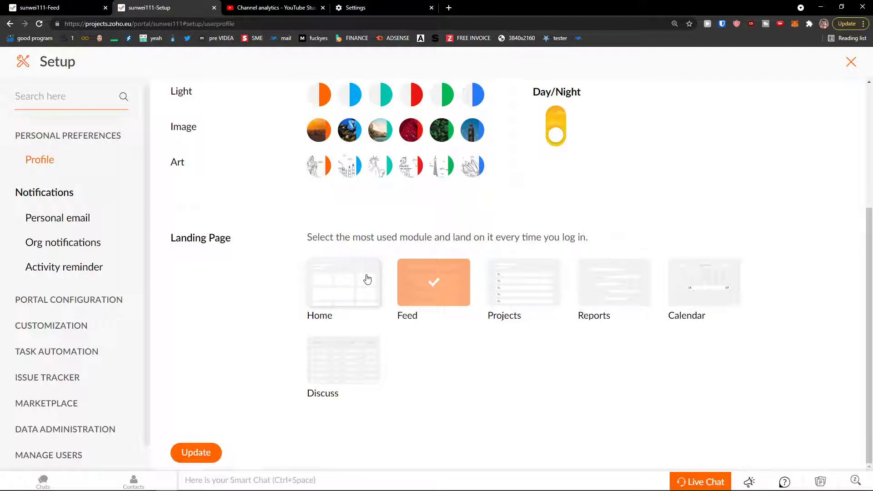
left_click(506, 299)
Set Feed as the landing page and open personal email notifications.
left_click(447, 293)
left_click(82, 228)
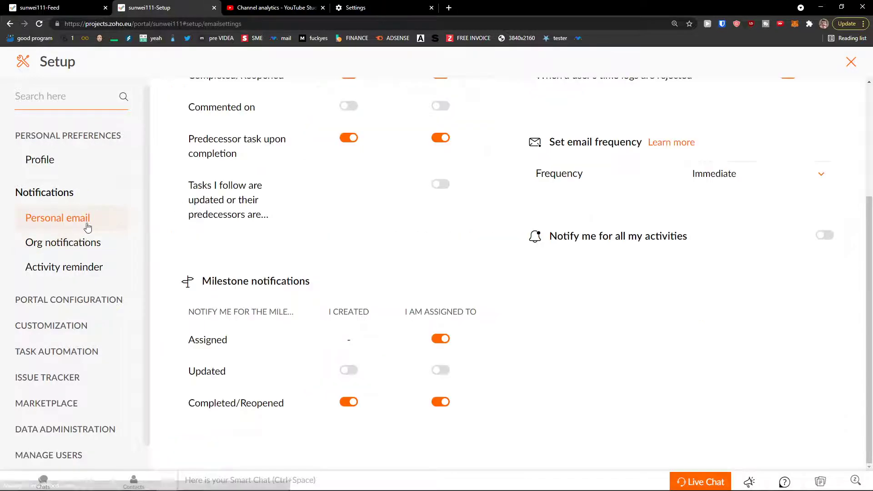
scroll(224, 277, "up", 5)
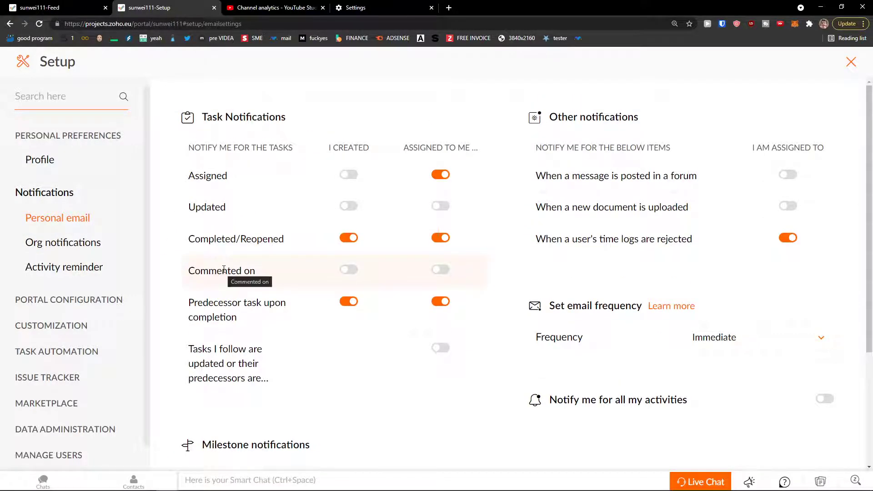
Adjust a personal notification option, then view Org notifications and Portal Configuration.
left_click(223, 269)
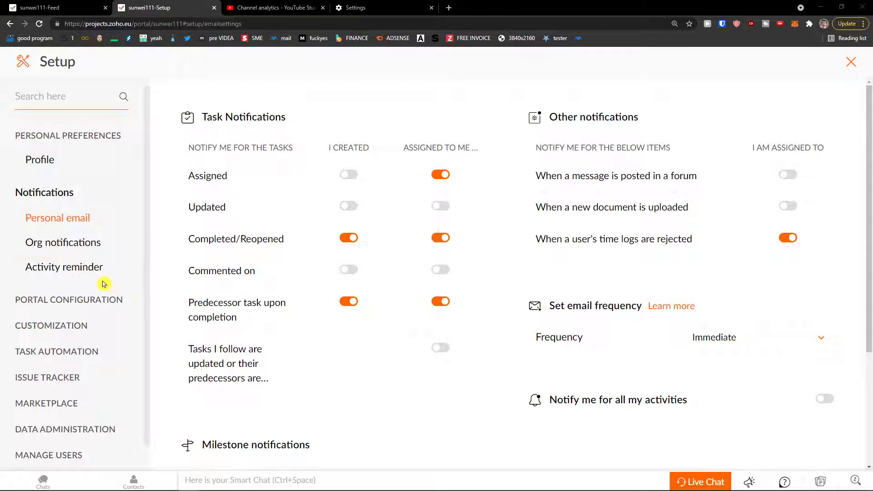
left_click(81, 254)
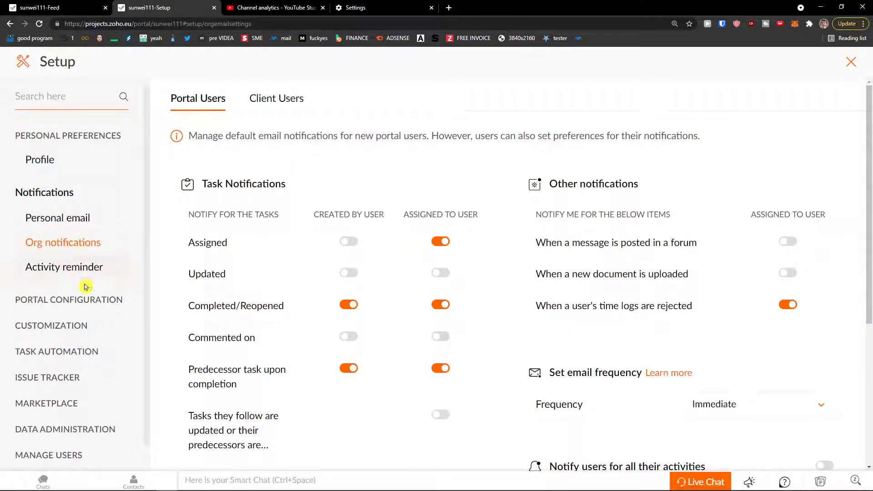
left_click(86, 299)
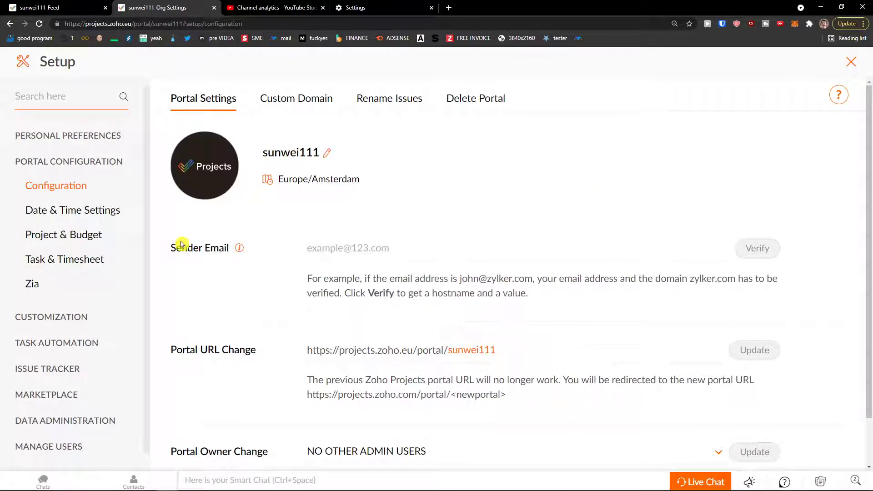
Save the portal's Date & Time settings, keeping Sunday as the first day of the week.
scroll(184, 244, "down", 1)
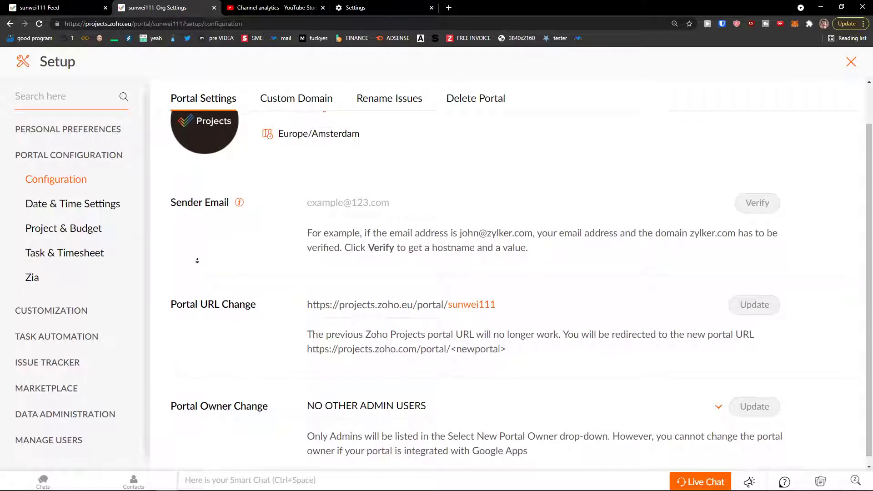
scroll(228, 254, "up", 1)
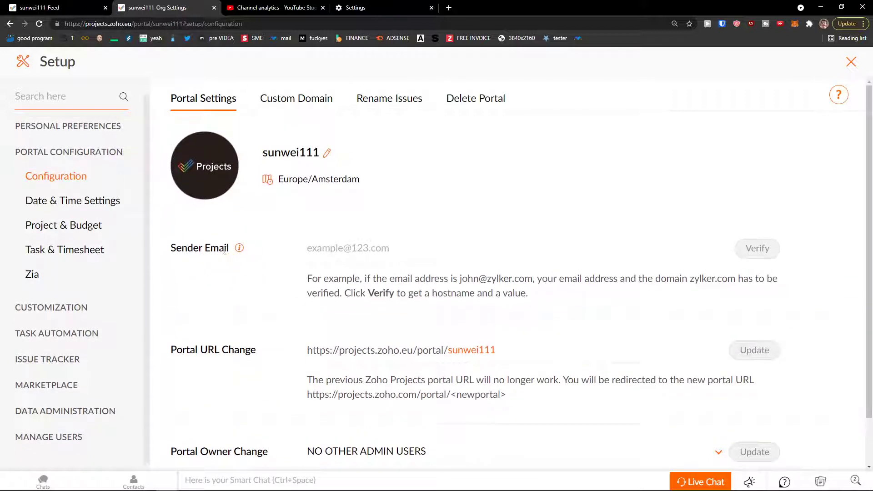
left_click(95, 208)
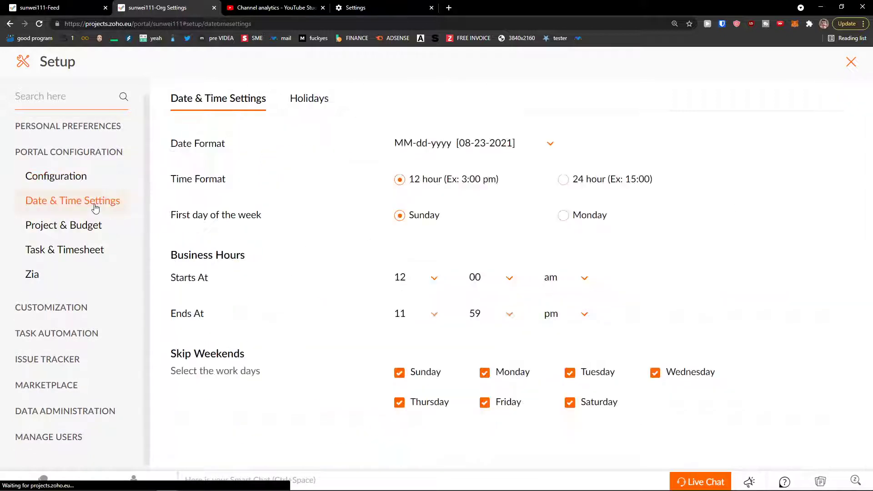
left_click(564, 217)
left_click(425, 218)
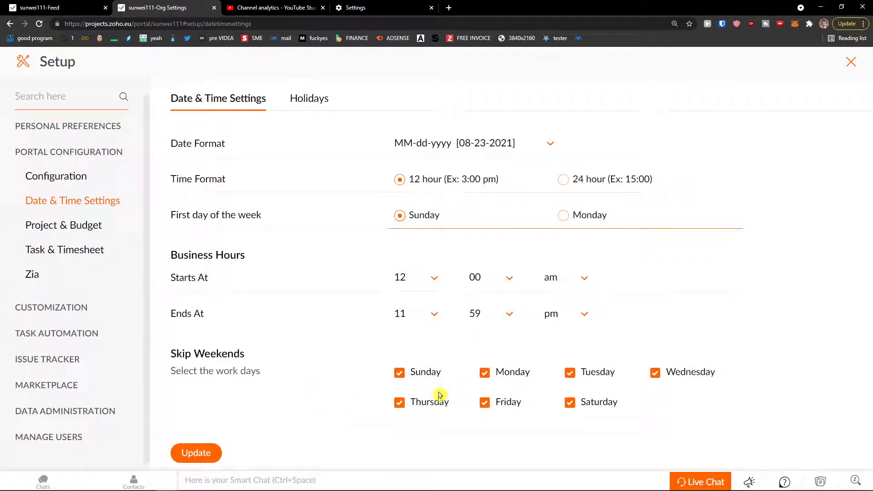
left_click(196, 453)
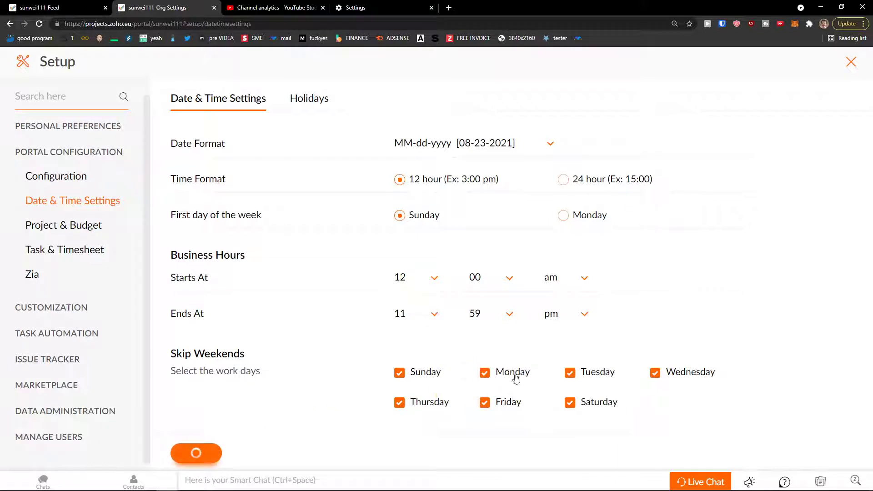
Look over the Holidays list and Project & Budget settings, then bring up Task & Timesheet settings.
left_click(76, 228)
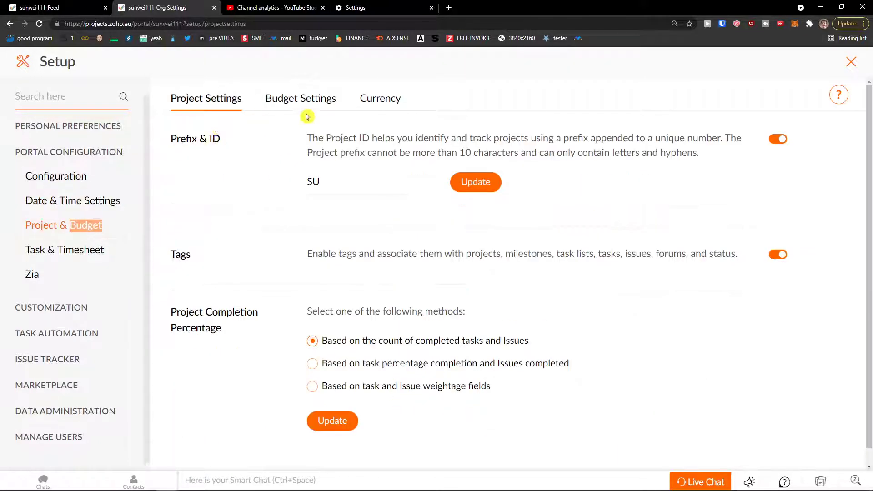
left_click(90, 197)
left_click(308, 106)
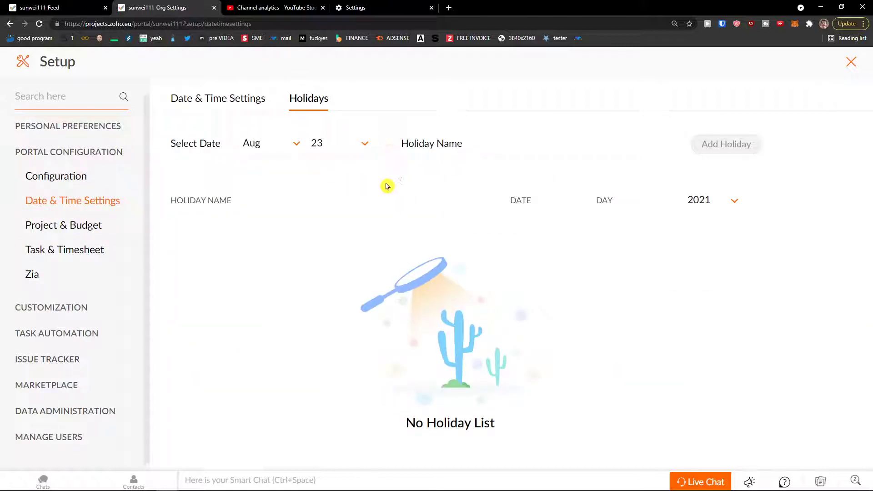
left_click(200, 104)
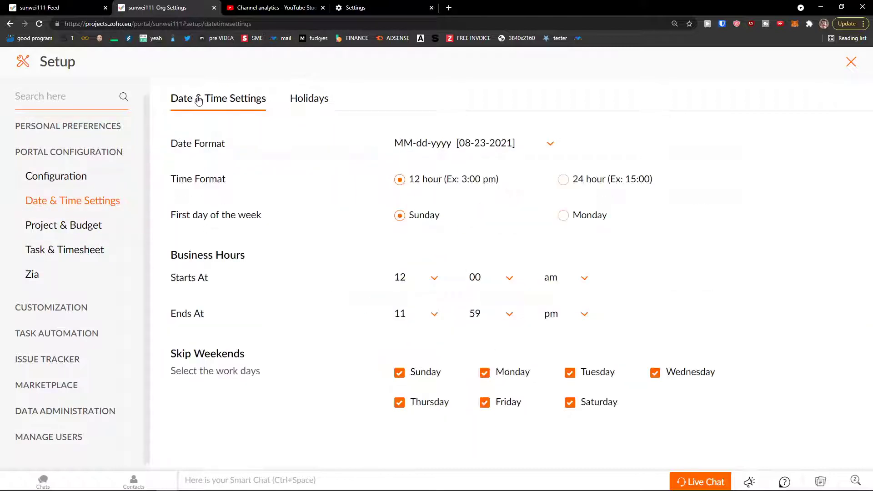
left_click(86, 230)
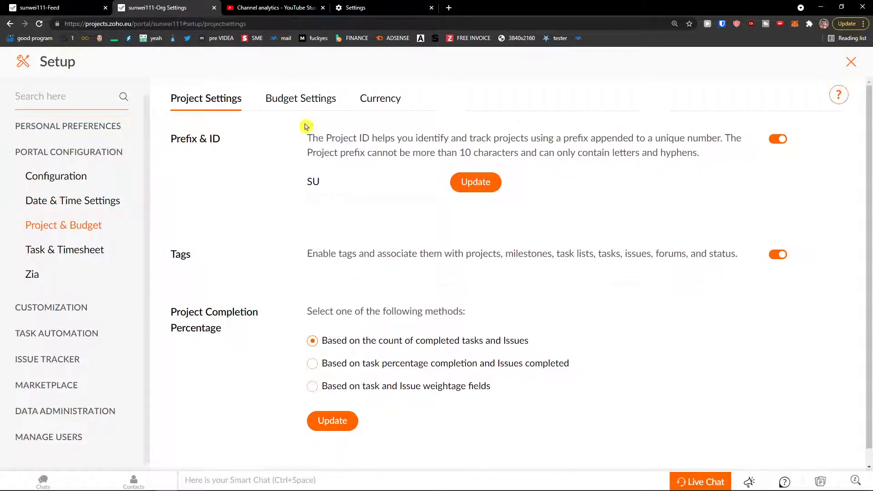
left_click(294, 106)
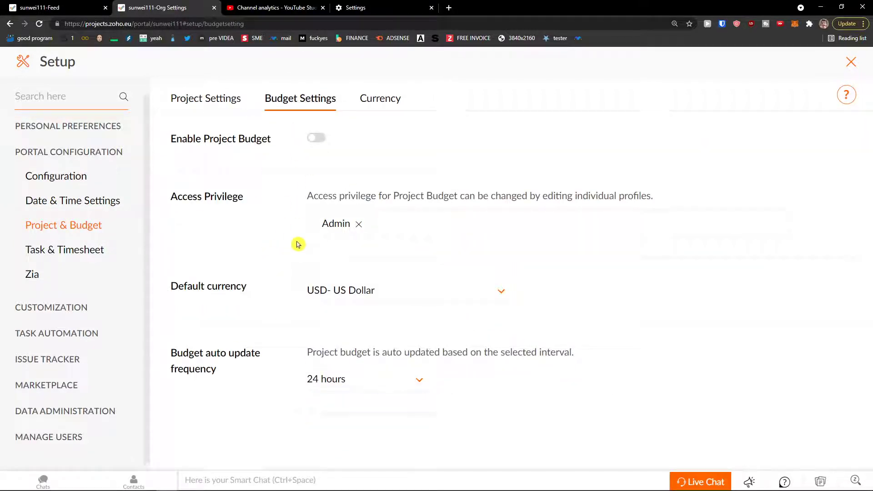
left_click_drag(269, 296, 183, 286)
left_click(97, 249)
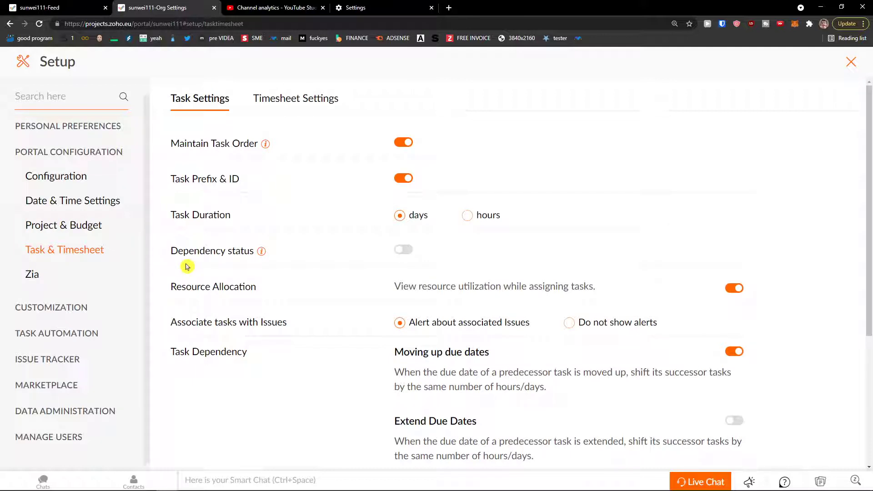
Scroll through Task Settings, then view the project and task layouts under Customization.
scroll(184, 266, "down", 1)
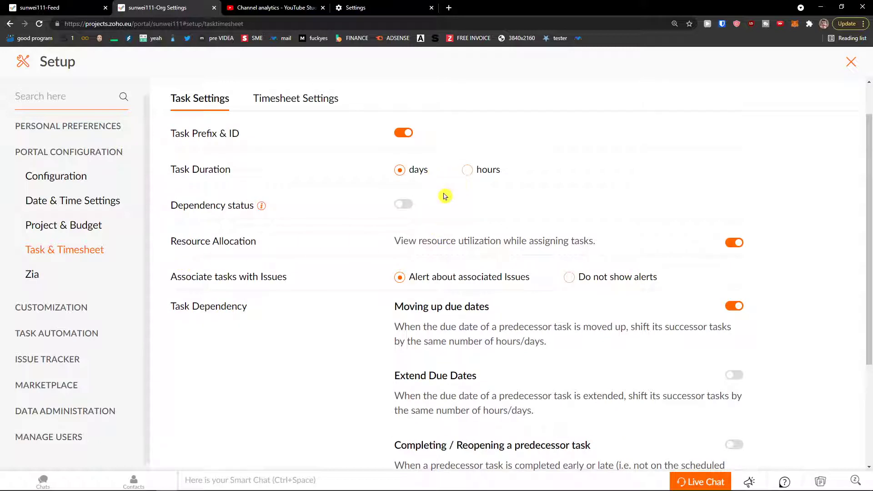
scroll(360, 250, "down", 2)
scroll(360, 250, "down", 1)
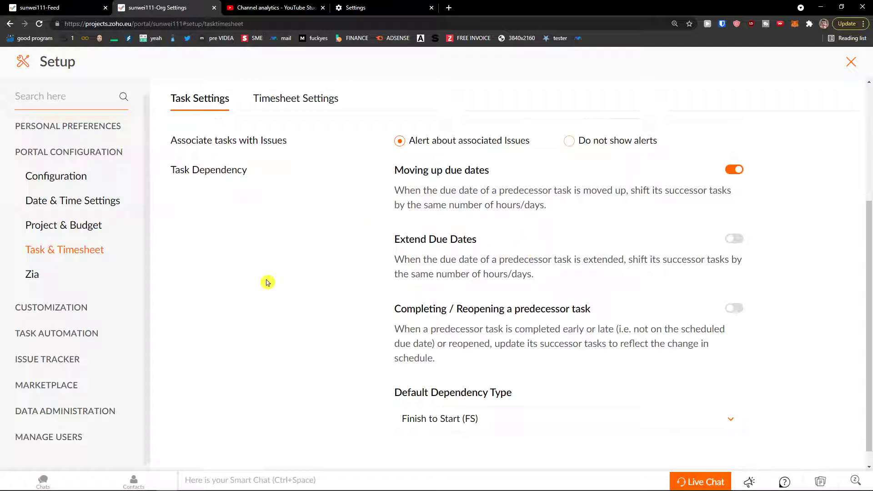
left_click(51, 311)
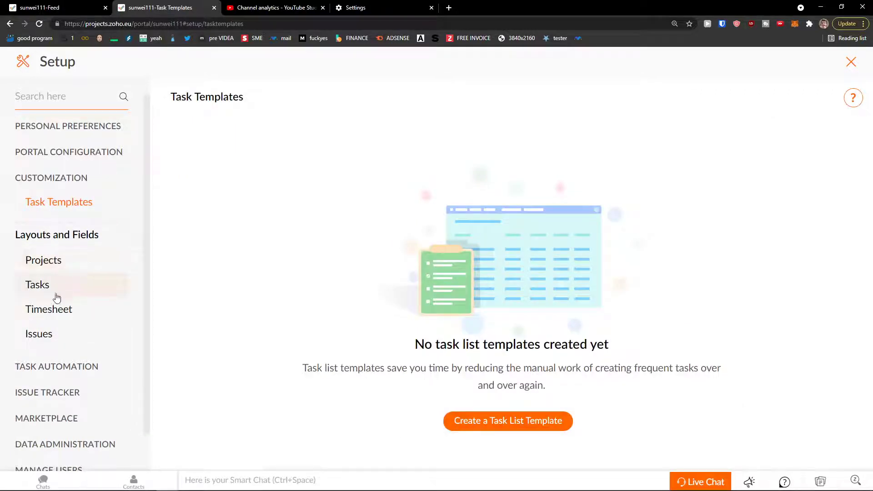
left_click(81, 266)
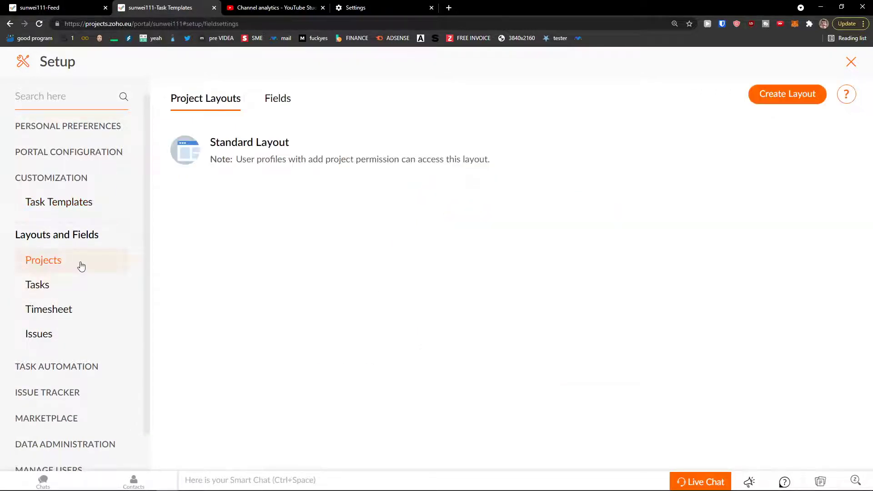
left_click(71, 289)
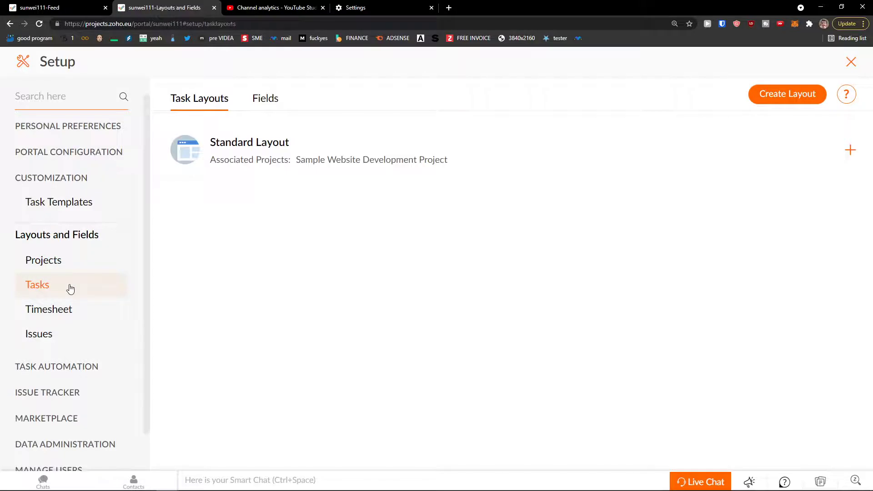
left_click(73, 269)
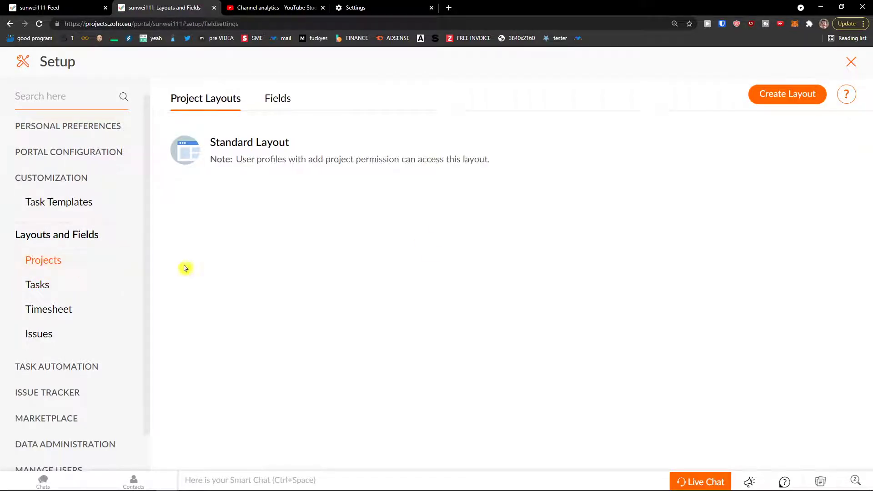
Start a new project layout and cancel it, leaving the Standard Layout unchanged.
left_click(776, 101)
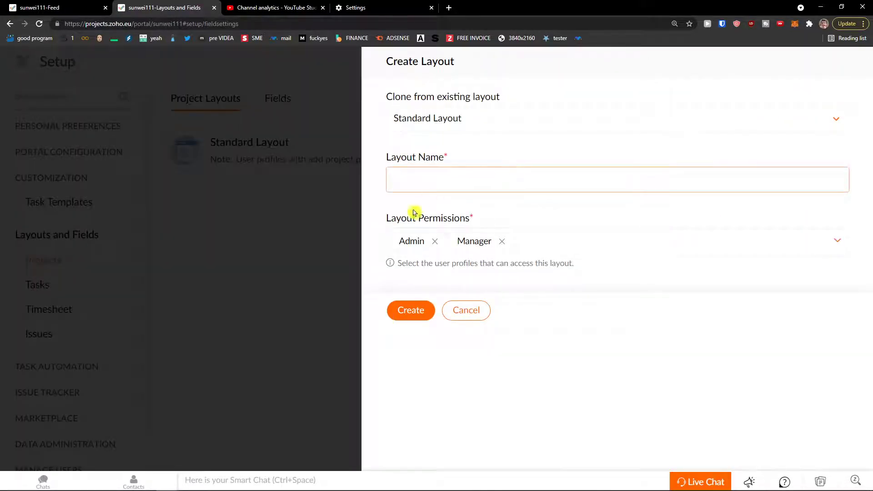
left_click(466, 311)
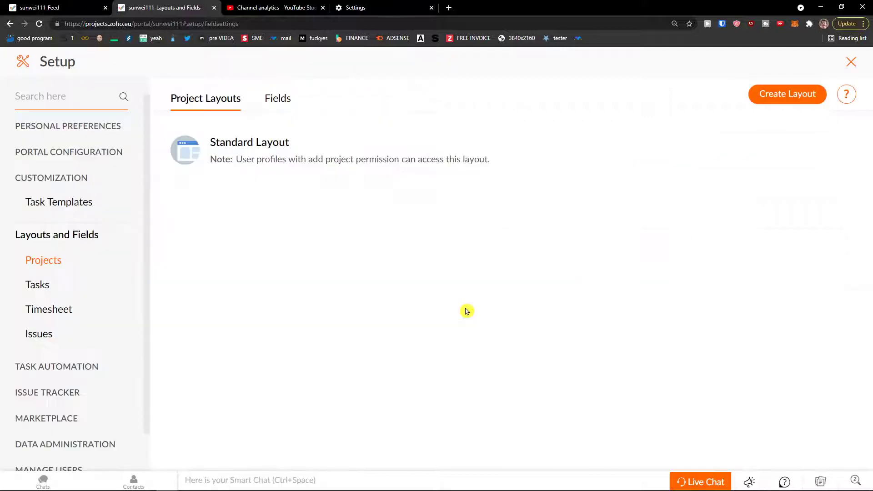
scroll(104, 306, "down", 1)
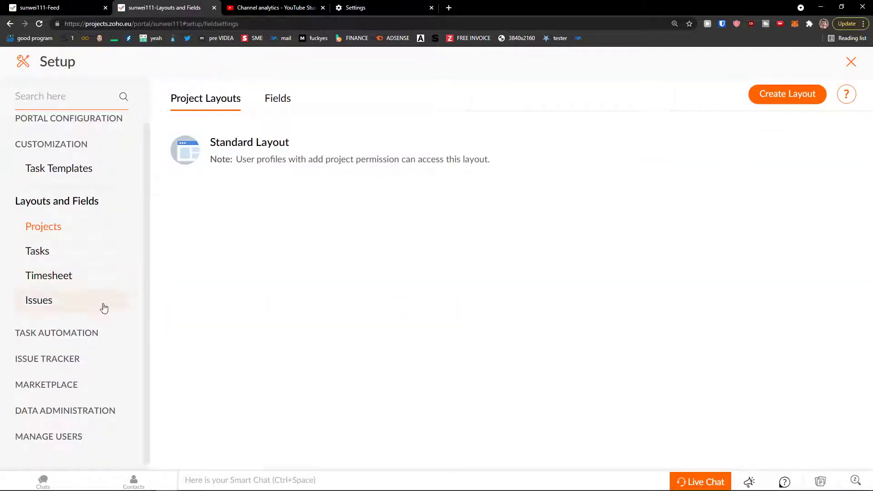
left_click(83, 334)
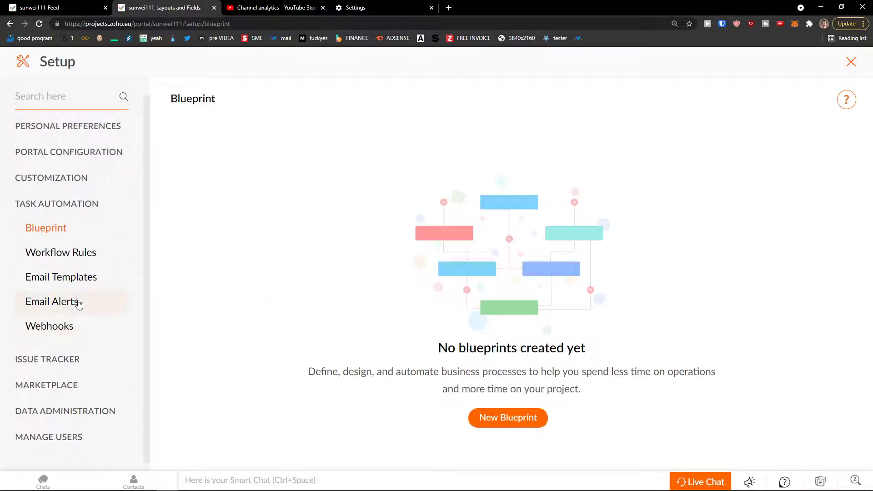
Glance at the Blueprint and workflow rules pages and the Issue Tracker configuration.
left_click(82, 262)
left_click(74, 238)
left_click(62, 360)
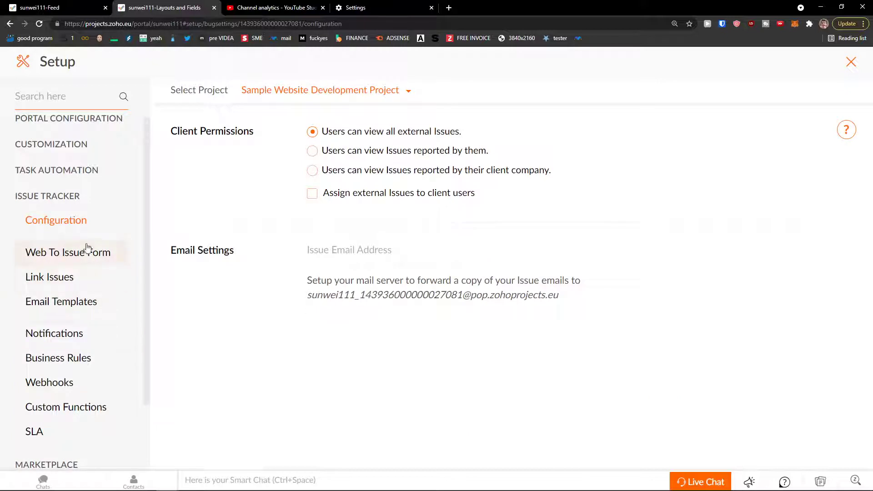
scroll(100, 314, "down", 3)
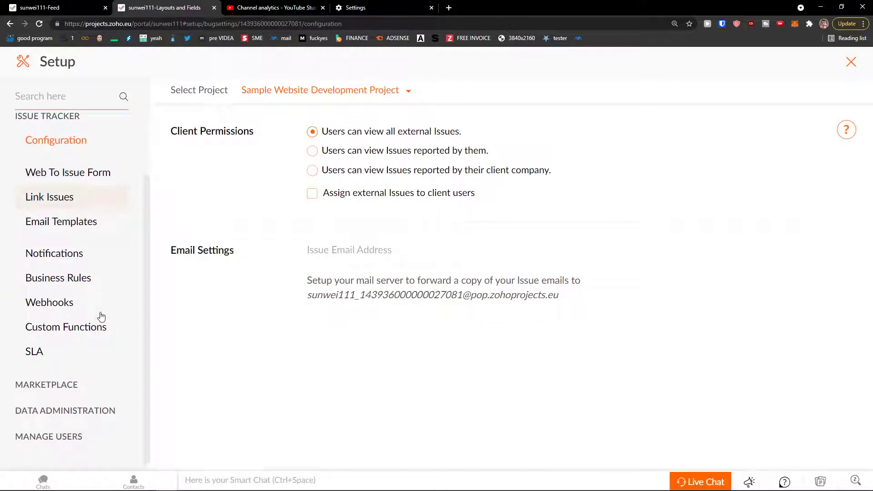
scroll(98, 317, "up", 3)
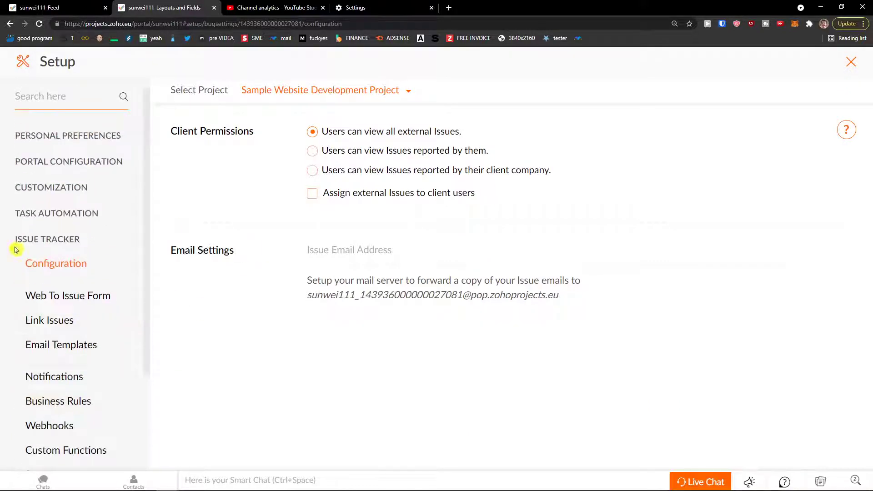
scroll(53, 265, "down", 3)
View Portal Users and the empty Teams page, then close Setup to reach Timesheets.
left_click(59, 437)
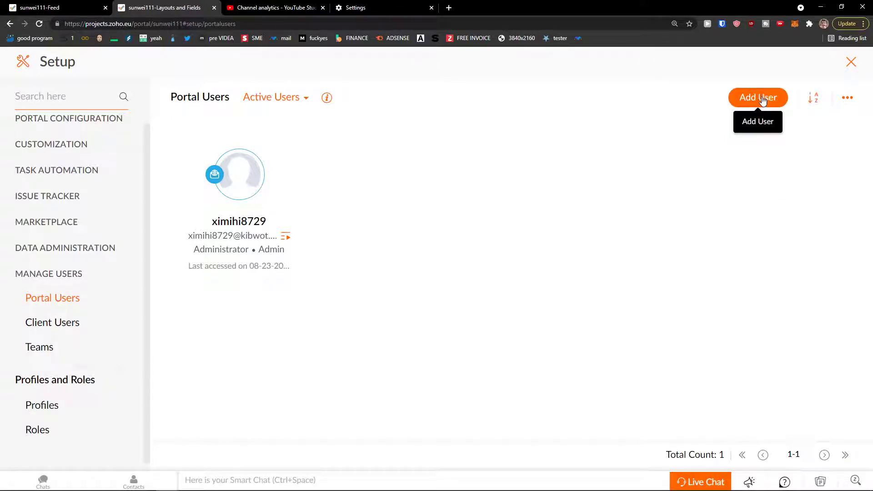
left_click(48, 355)
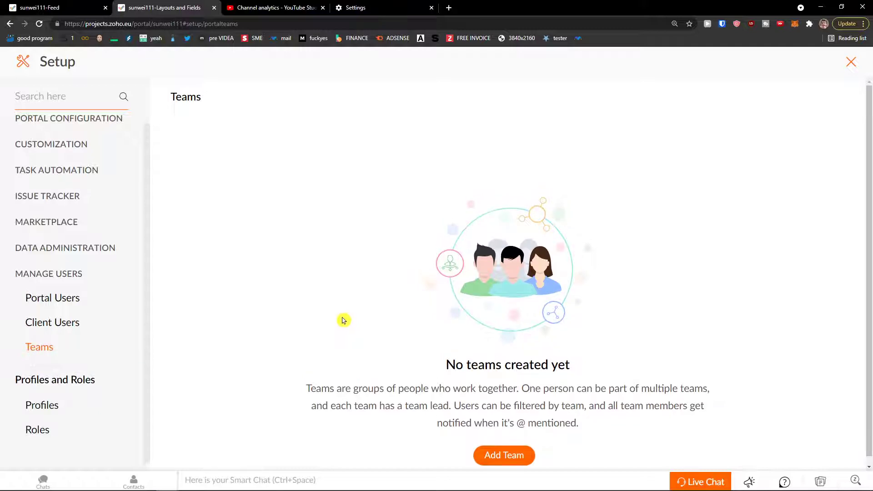
left_click(850, 62)
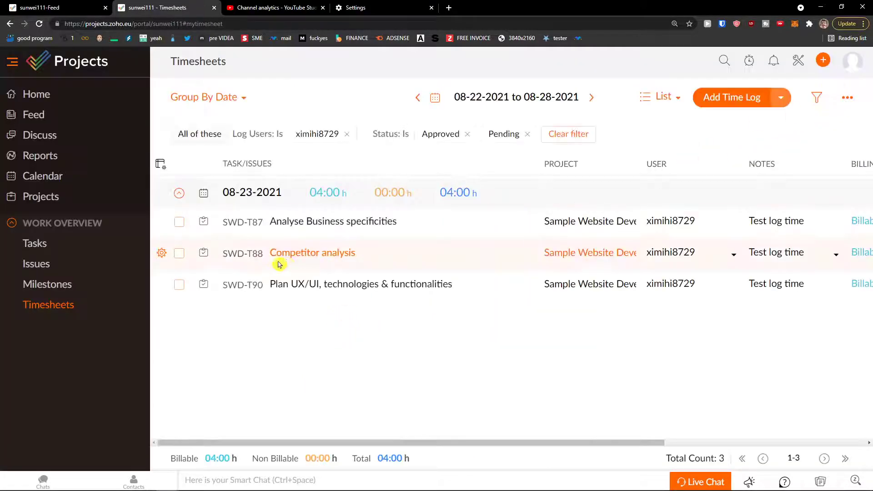
Go to the Projects list and start a New Project.
left_click(56, 195)
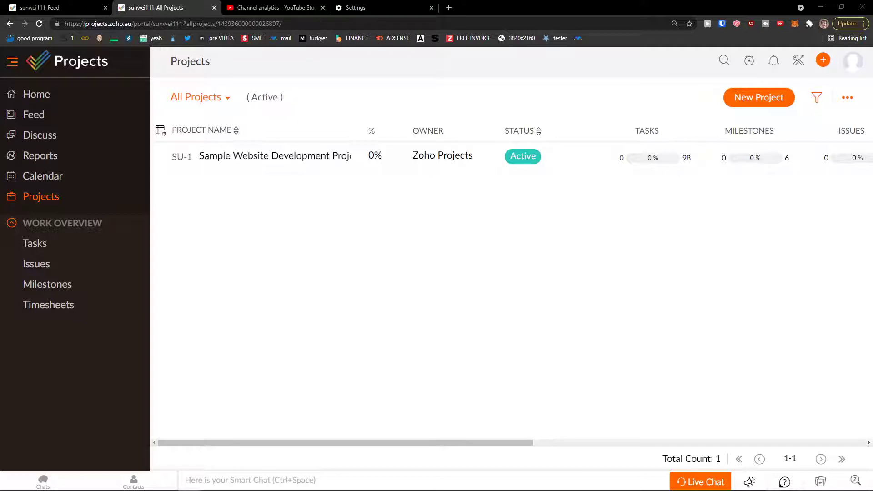
left_click(756, 107)
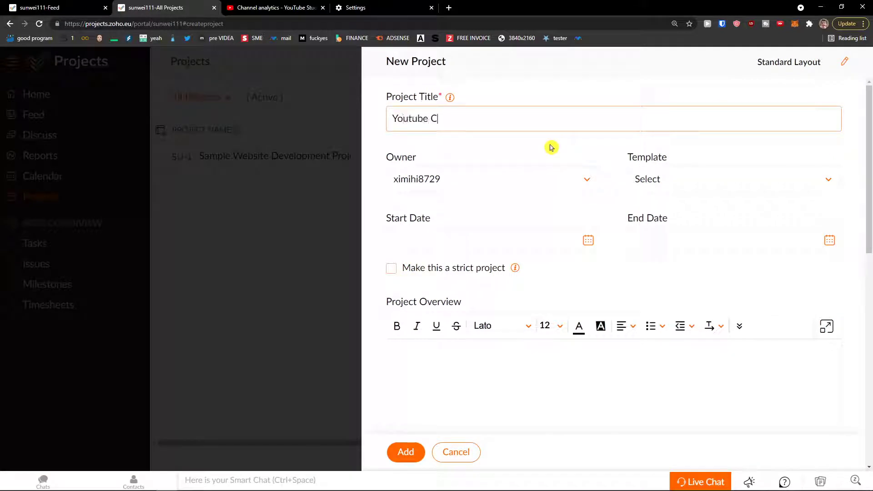
Keep the current user as owner, use no template, and set start date 08-23-2021.
left_click(532, 177)
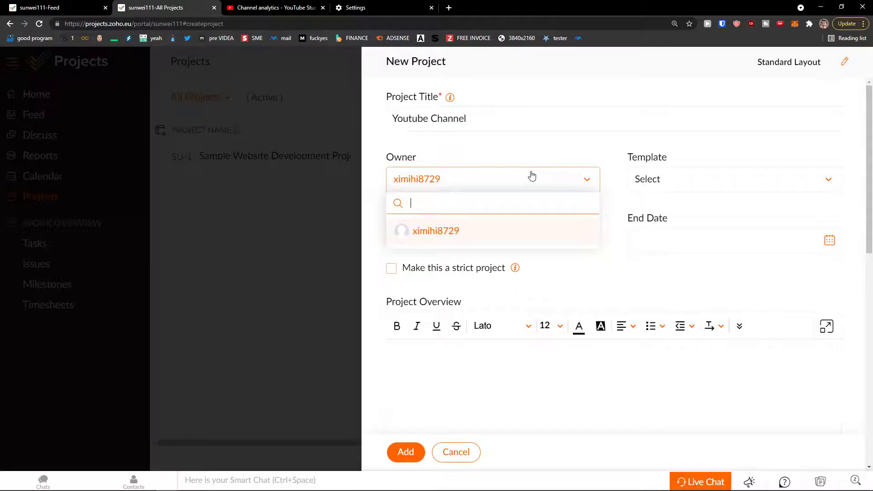
left_click(487, 232)
left_click(713, 181)
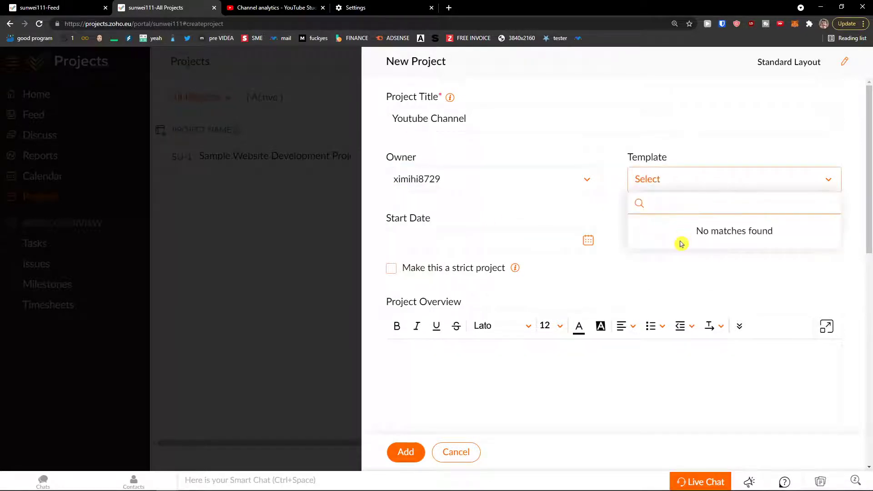
left_click(541, 216)
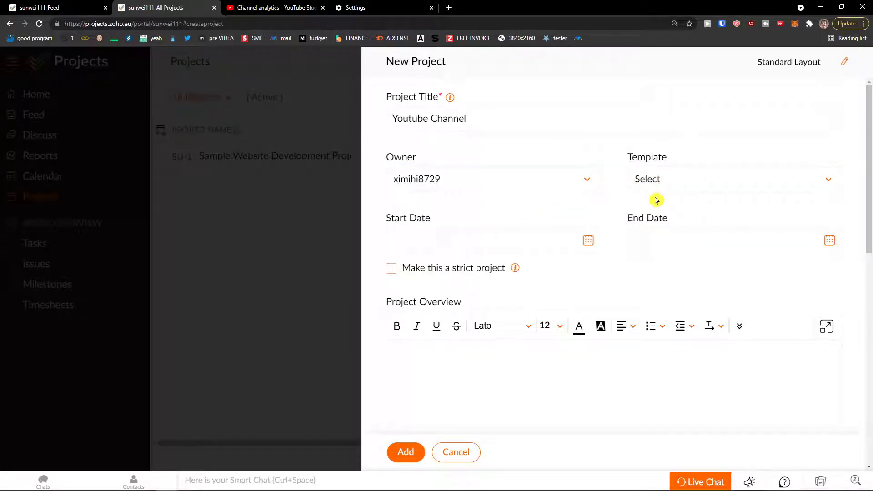
left_click(504, 236)
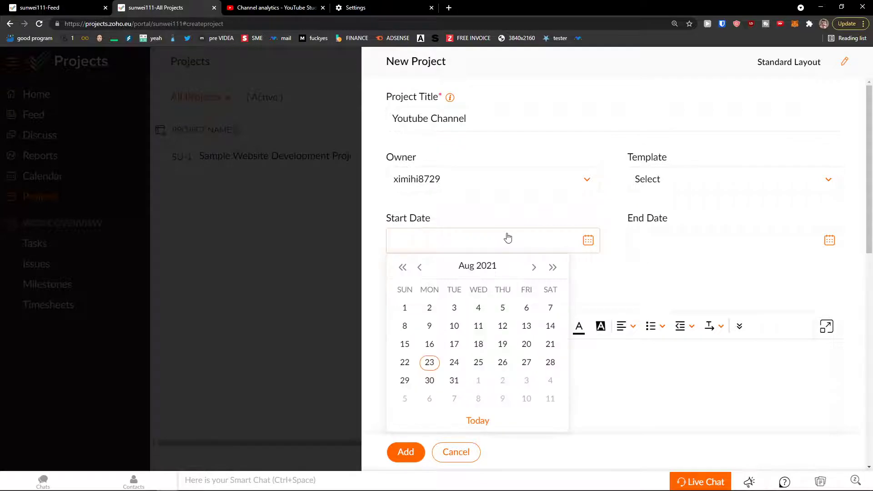
left_click(430, 363)
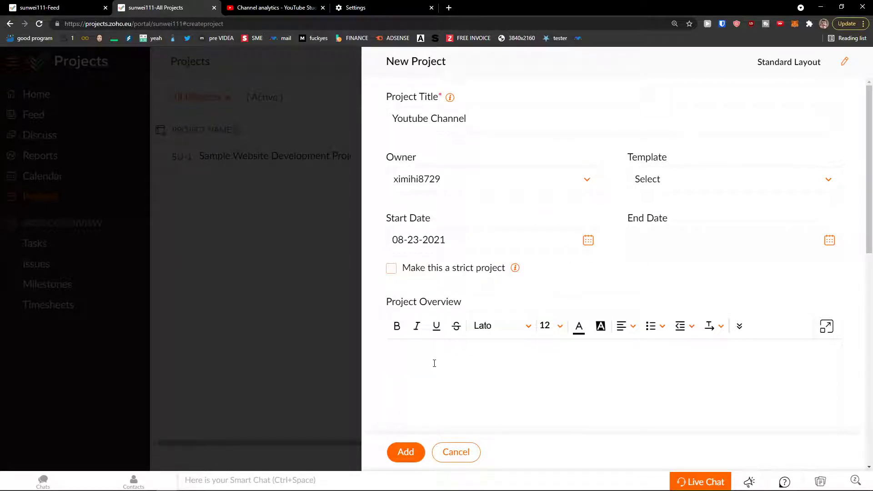
Set the end date to 12-31-2021 and leave 'Make this a strict project' unchecked.
left_click(678, 240)
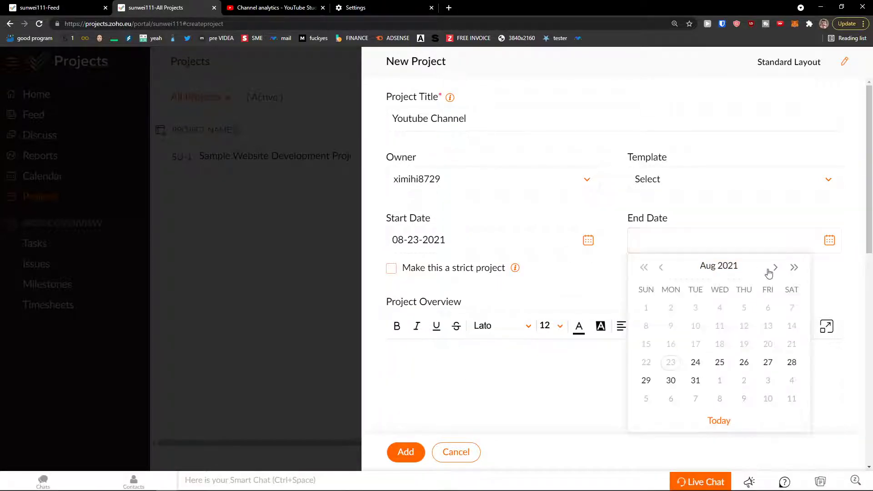
left_click(773, 269)
left_click(772, 269)
left_click(773, 269)
left_click(773, 269)
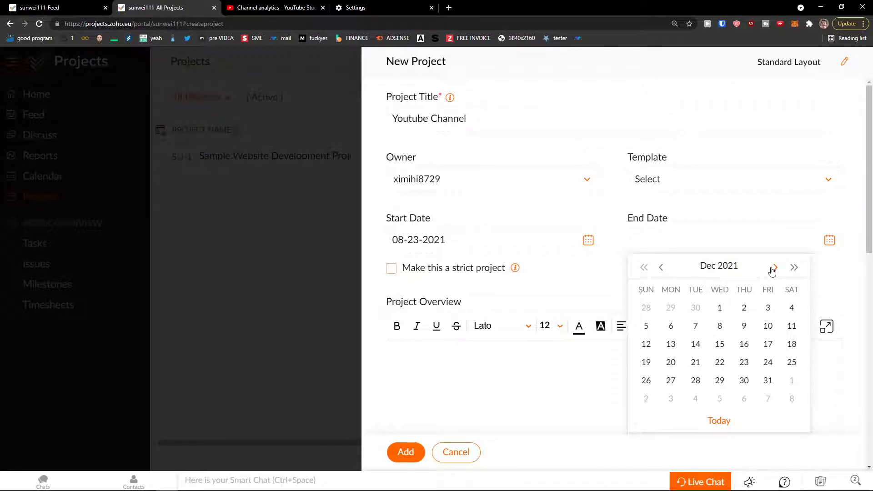
left_click(767, 381)
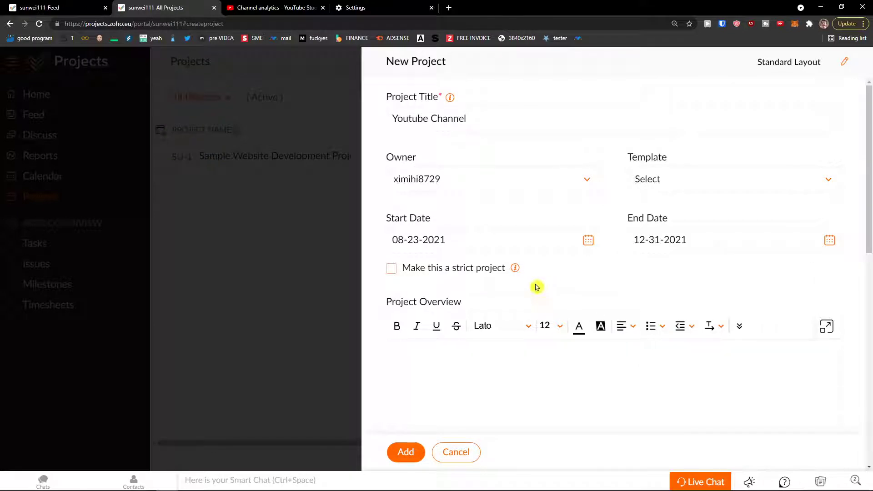
mouse_move(516, 271)
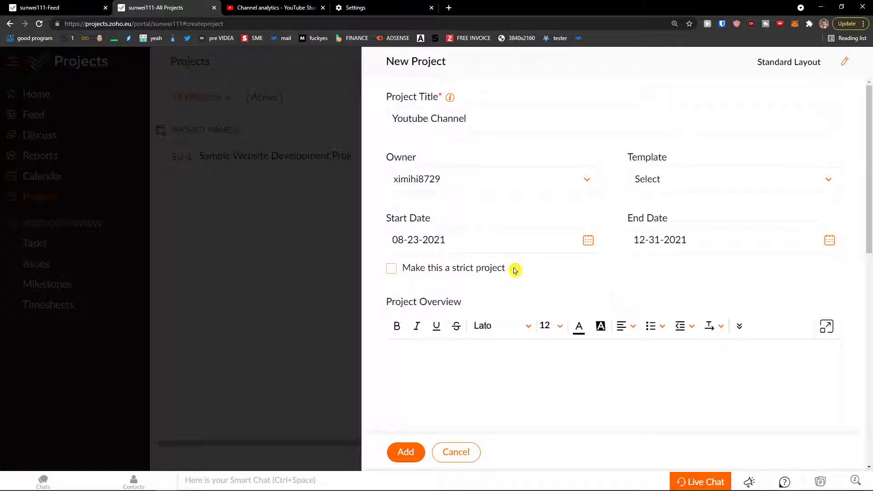
left_click(413, 271)
left_click(410, 271)
scroll(443, 255, "down", 4)
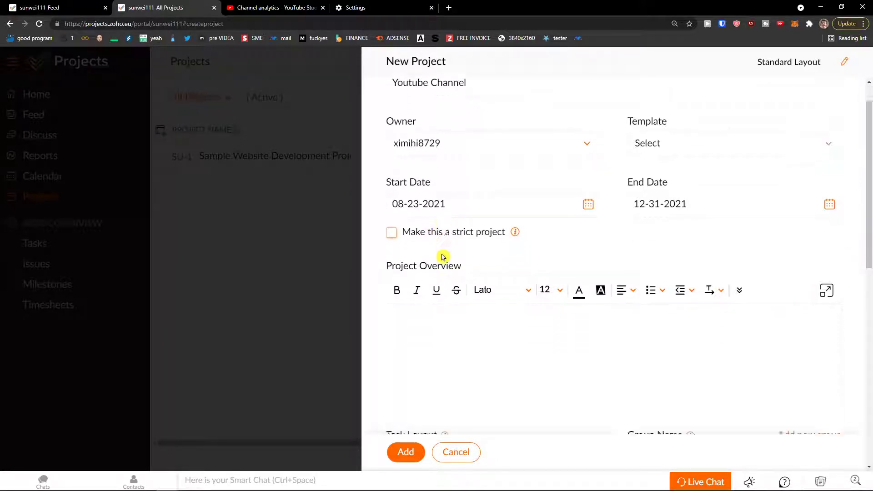
scroll(443, 256, "up", 2)
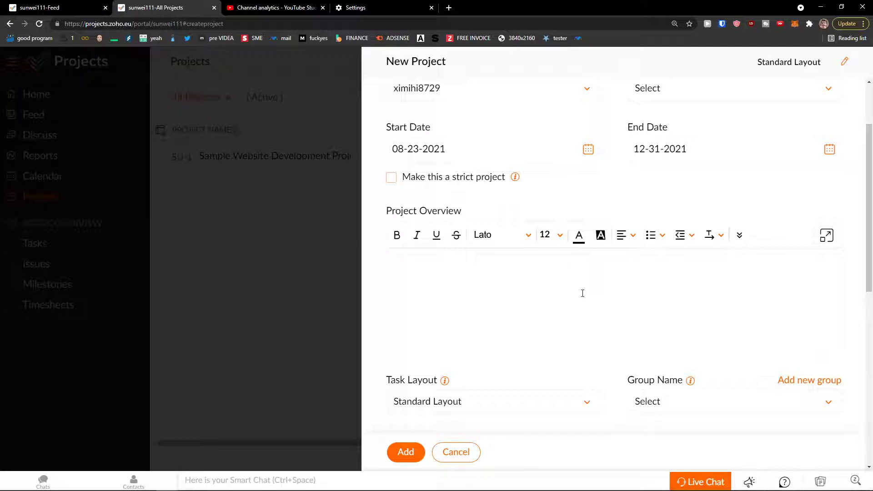
Write the overview: a youtube channel description about working on SEO and creating youtube videos.
type("This is a youtube channel description")
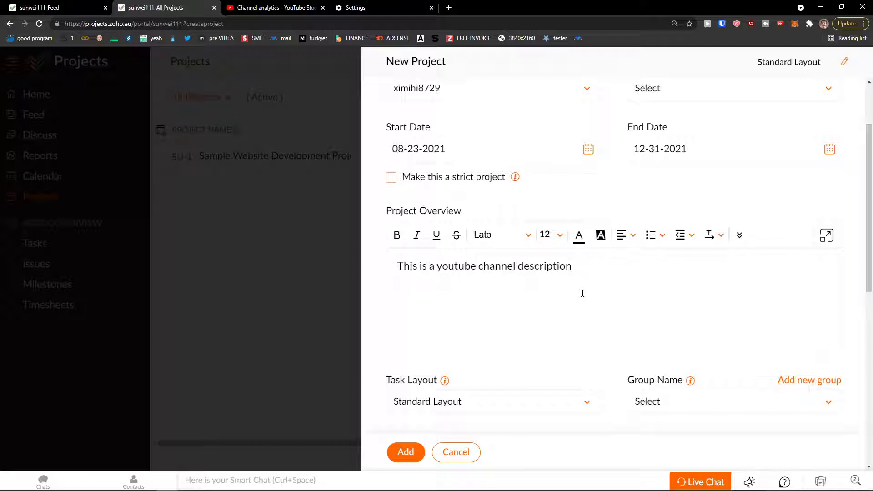
type(" about how we are go")
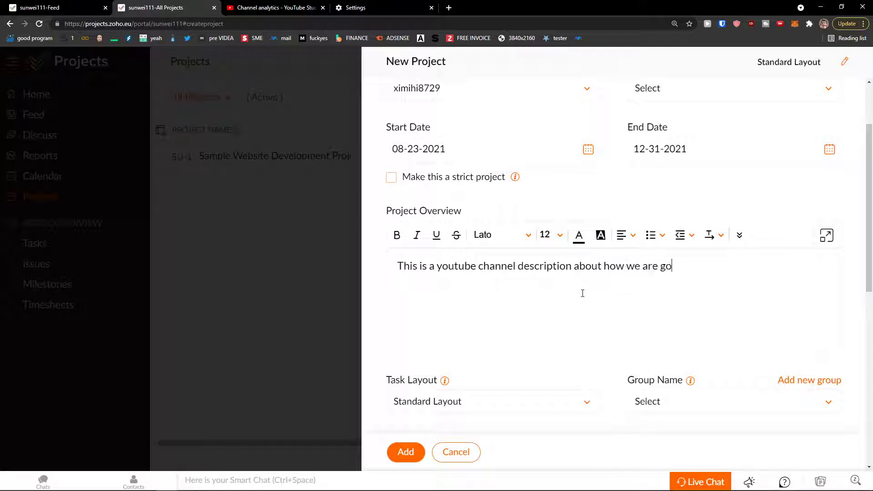
type("ing to work on SEO,")
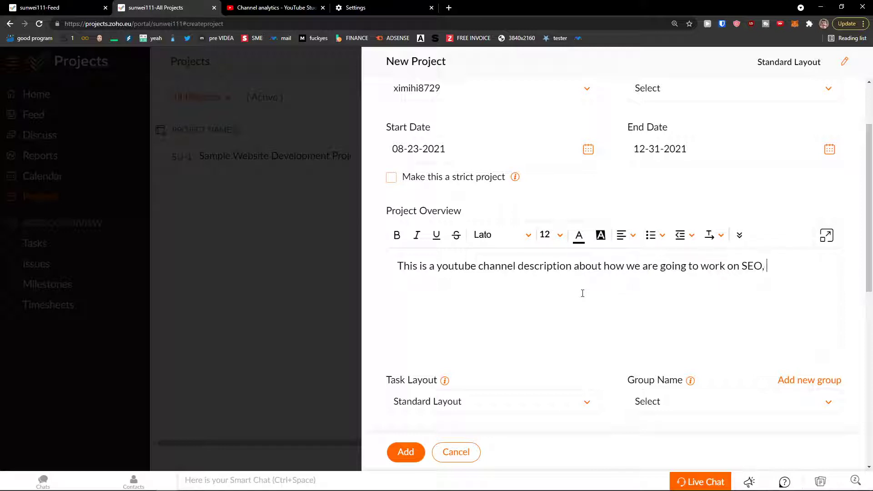
type(" Creating youtube videos etc.")
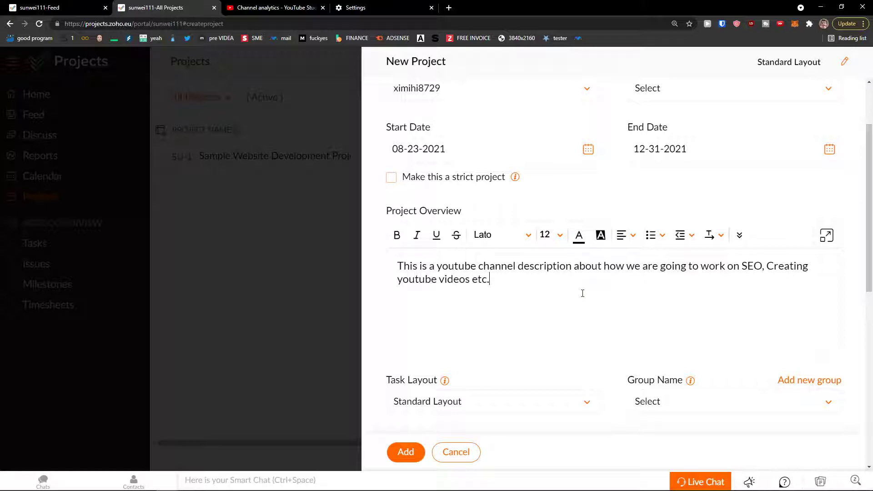
scroll(583, 293, "down", 2)
Create a new project group 'Youtube SEO' and assign it to the project.
left_click(533, 305)
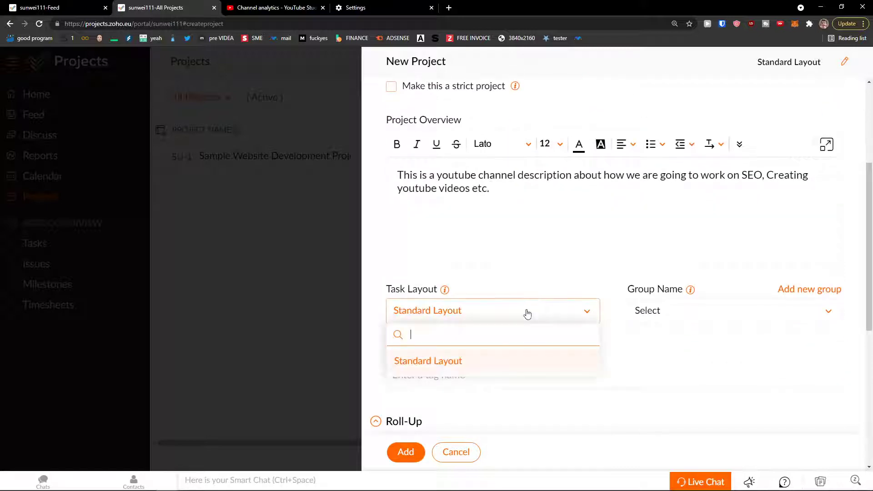
left_click(641, 309)
scroll(648, 312, "down", 1)
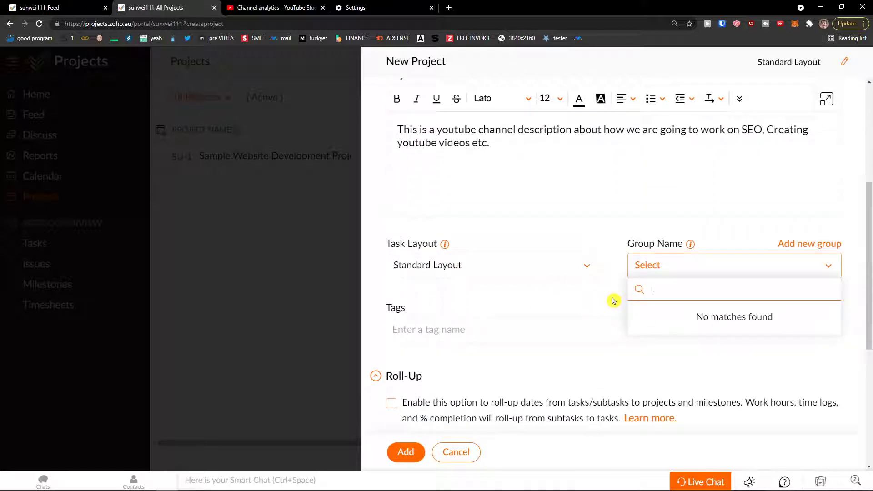
key("BackSpace")
key("BackSpace")
left_click(800, 246)
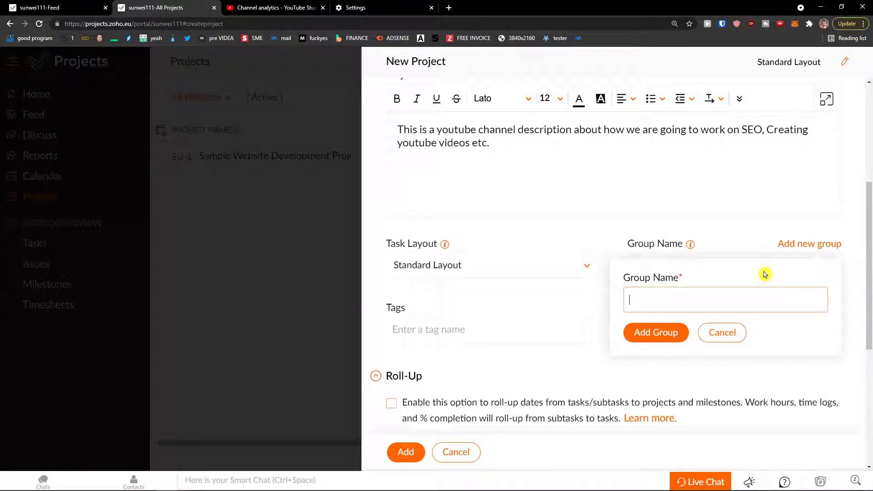
left_click(701, 245)
mouse_move(691, 246)
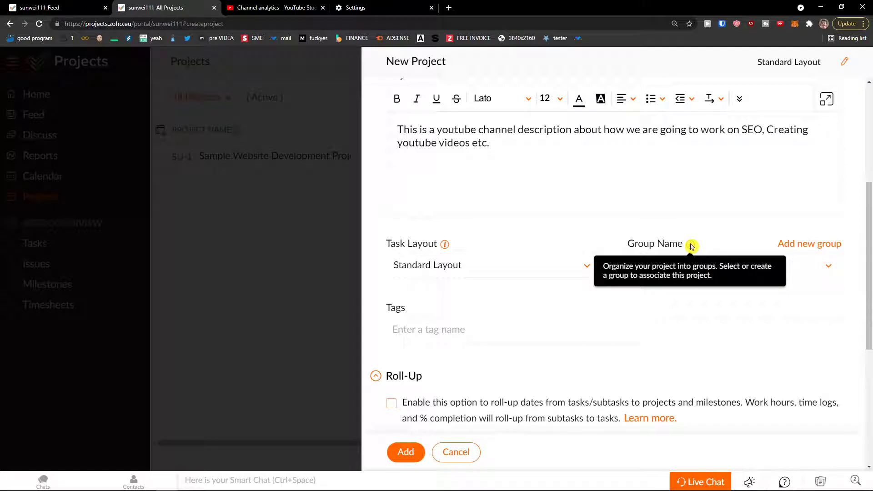
left_click(797, 244)
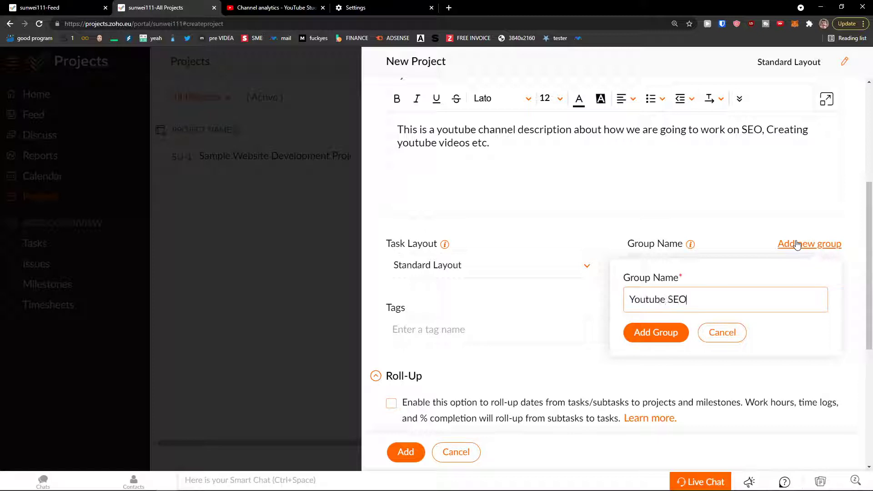
left_click(656, 333)
left_click(761, 266)
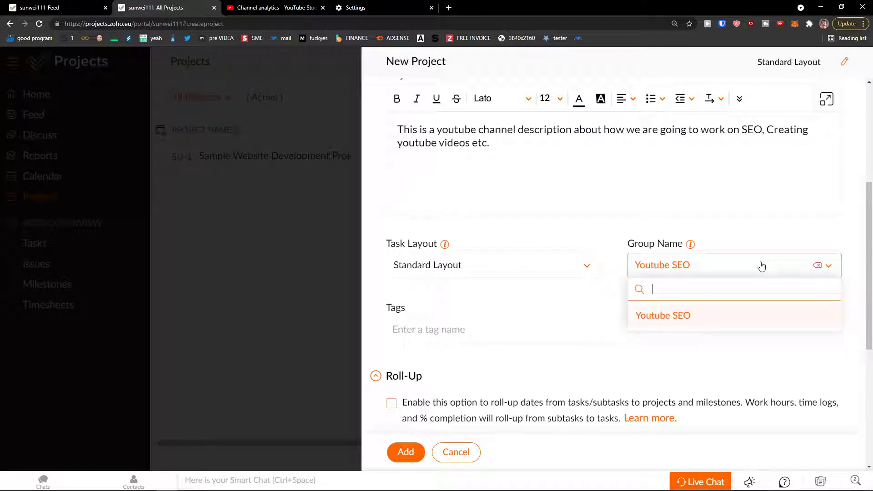
left_click(817, 266)
left_click(760, 313)
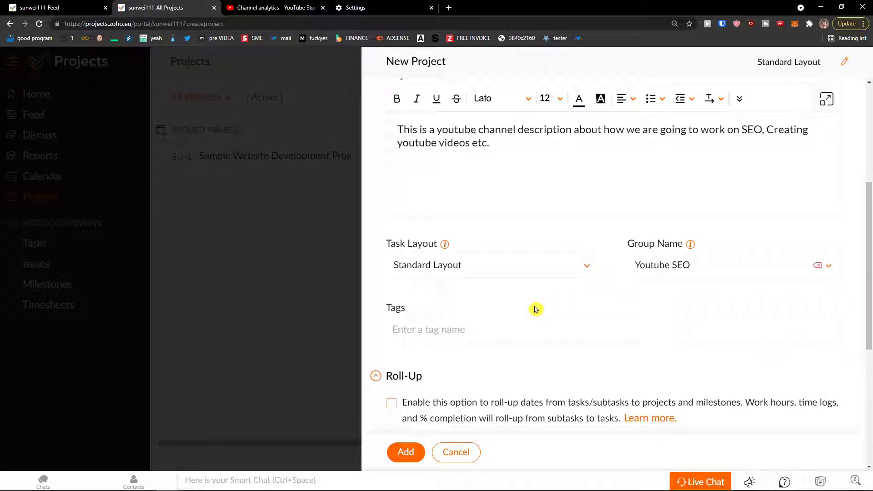
Add the tags 'youtube' and 'youtube channel' to the project.
scroll(523, 302, "down", 1)
left_click(509, 285)
type("yiz")
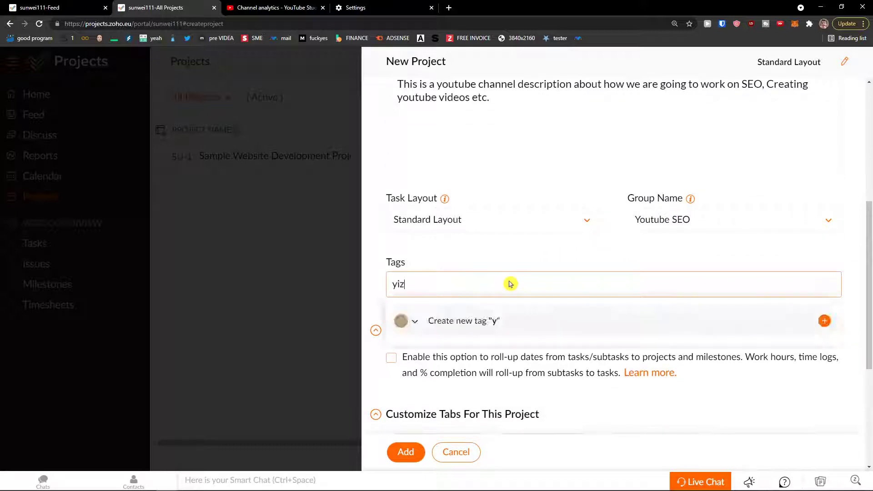
key("BackSpace")
type("outube")
key("Return")
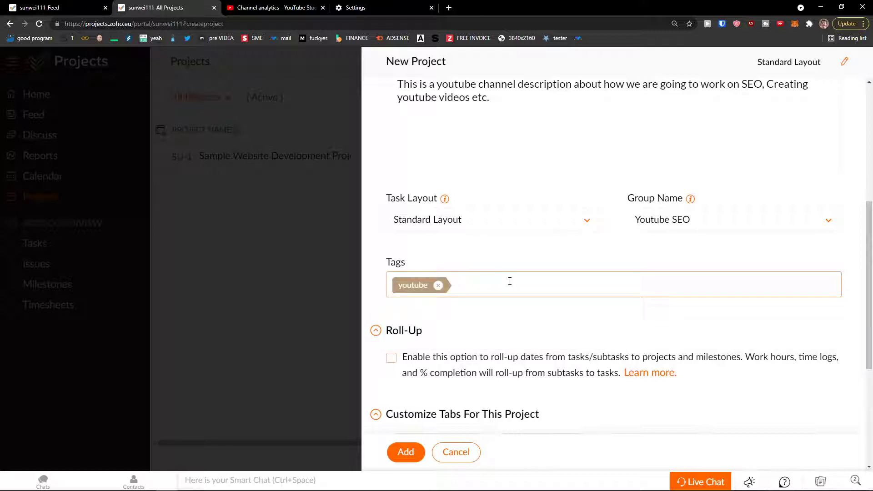
type("youtube channel")
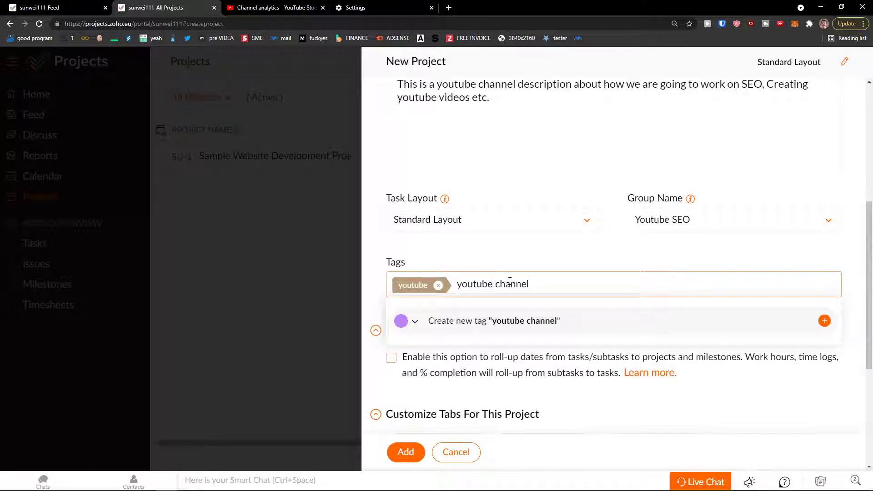
key("Return")
scroll(510, 282, "down", 2)
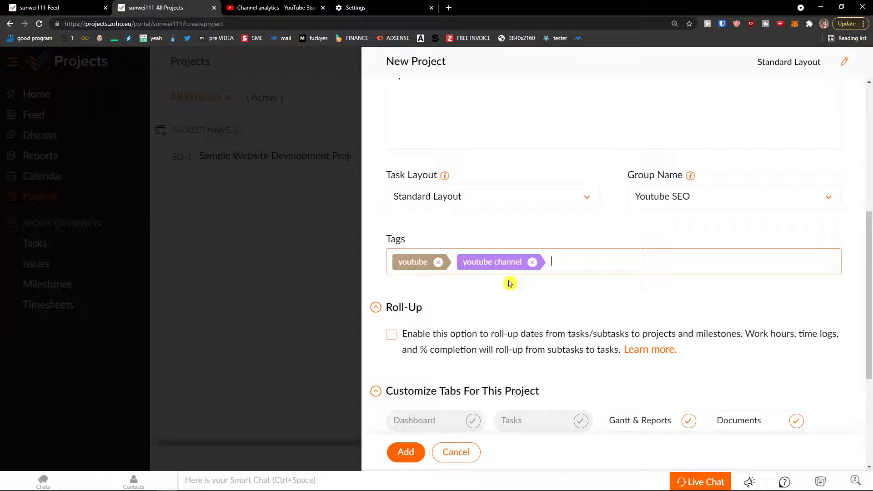
scroll(411, 272, "down", 1)
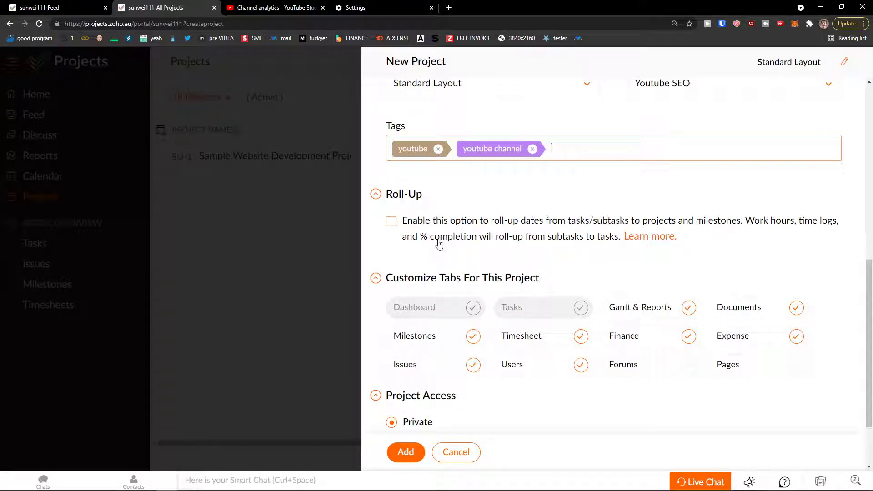
Cancel the task roll-up warning so roll-up stays off, then add the Youtube Channel project.
left_click(458, 237)
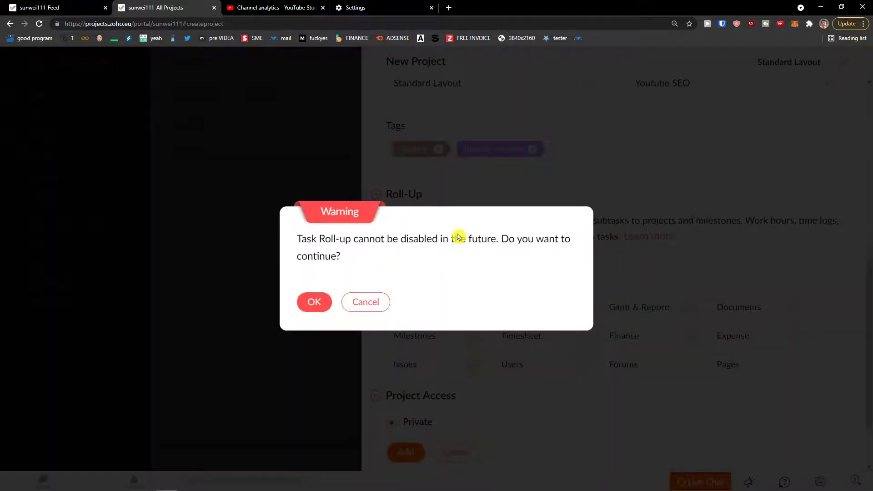
left_click(361, 301)
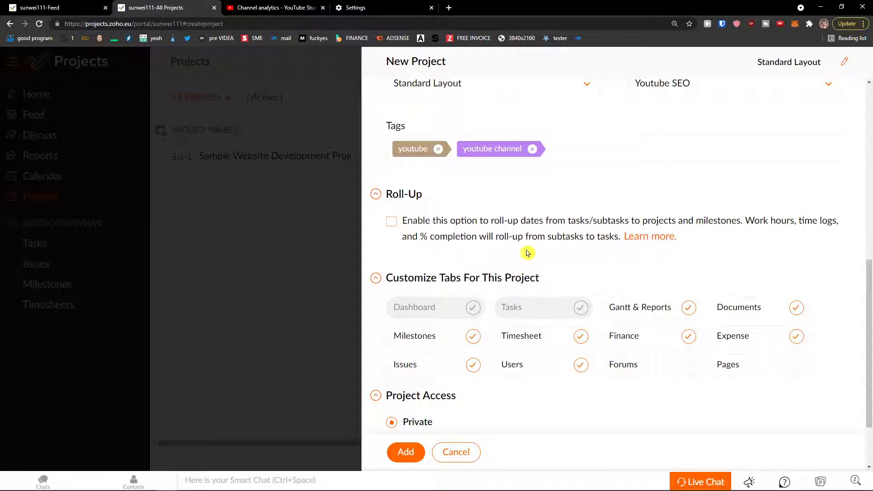
scroll(523, 254, "down", 1)
scroll(499, 256, "down", 1)
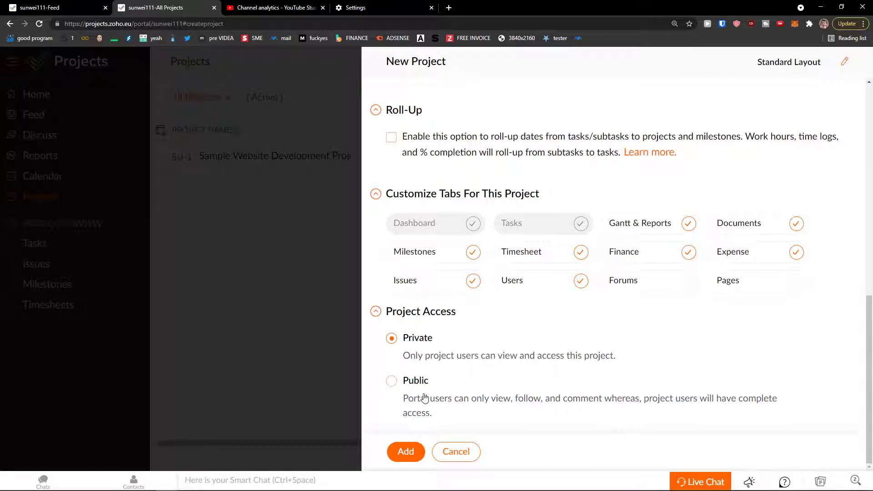
left_click(401, 451)
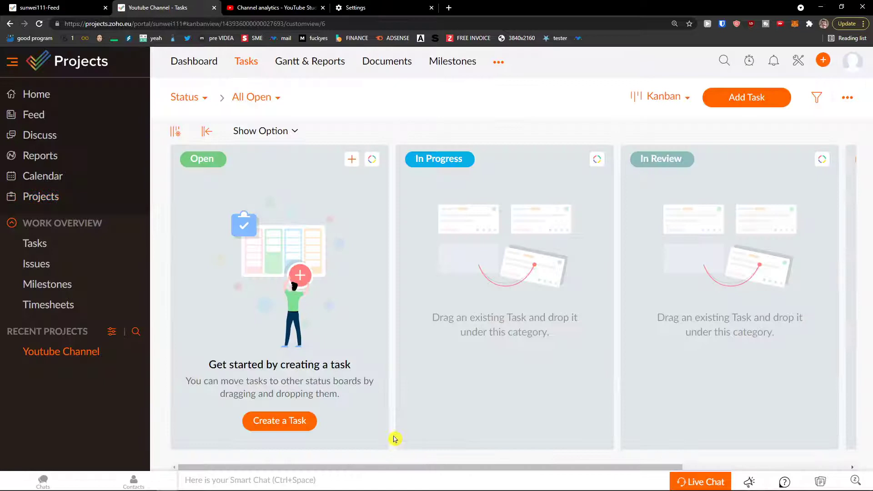
Collapse Work Overview, check the 0% dashboard and task board, then view the empty Gantt chart.
left_click(12, 223)
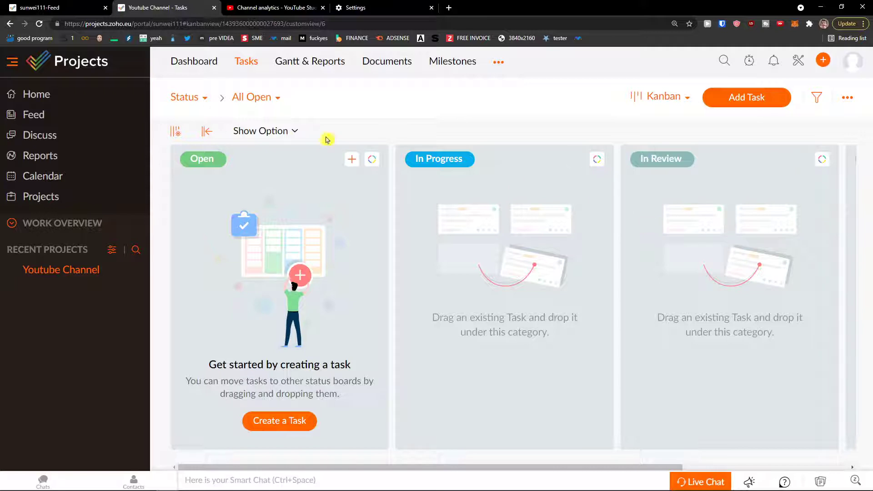
left_click(195, 64)
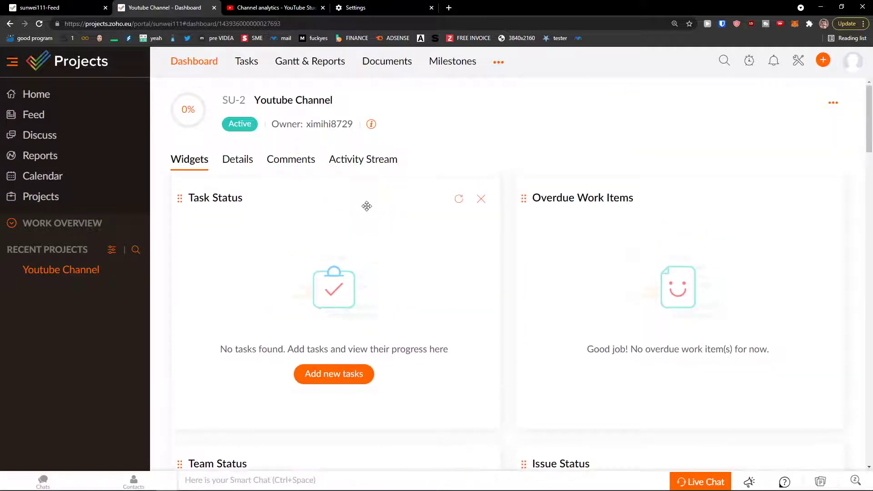
scroll(364, 205, "down", 4)
scroll(361, 205, "up", 3)
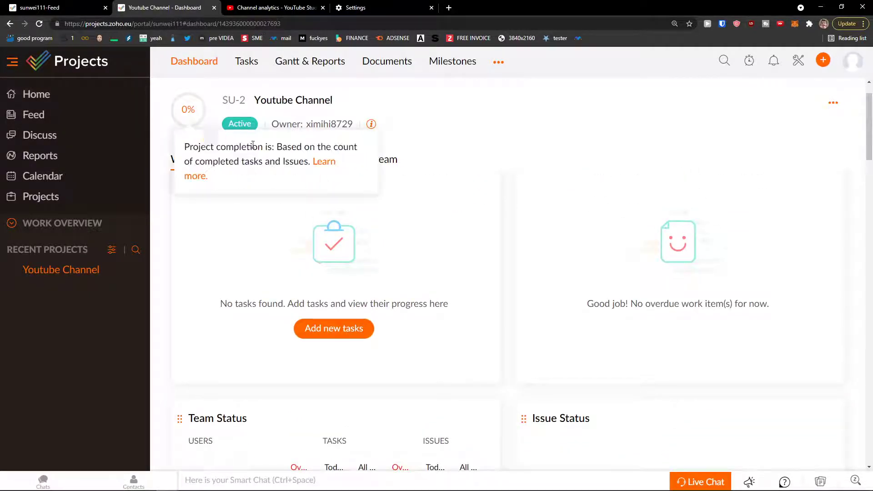
left_click(249, 67)
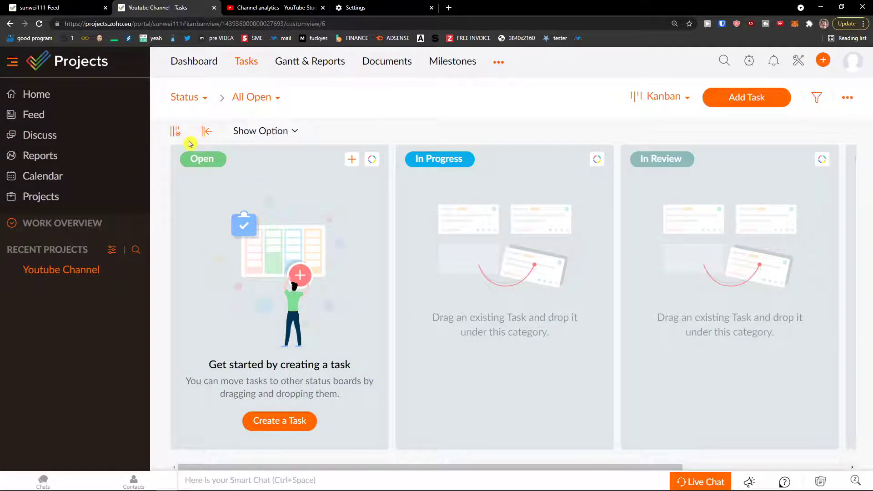
left_click(321, 66)
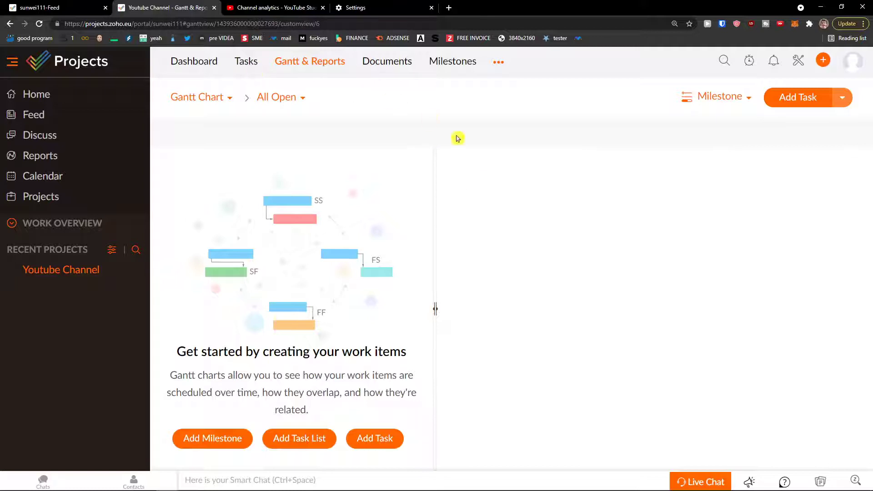
Pass through the empty Documents and Milestones pages, then return to the Tasks Kanban board.
left_click(372, 70)
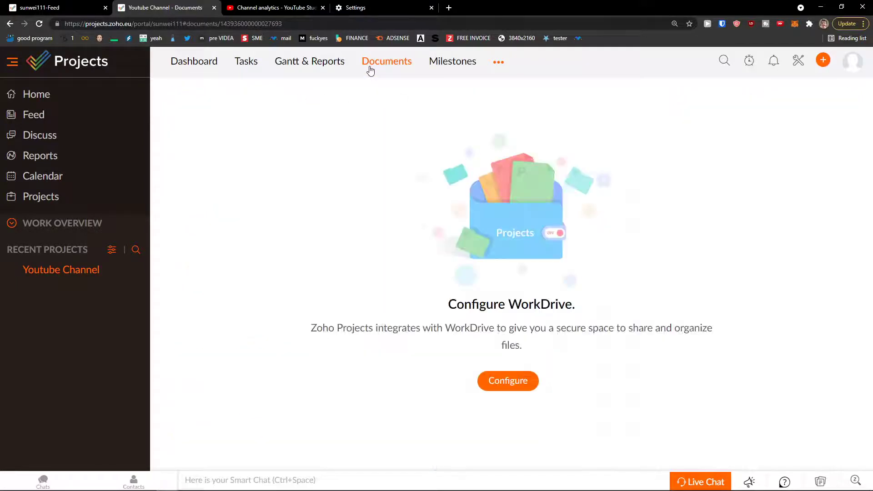
left_click(444, 63)
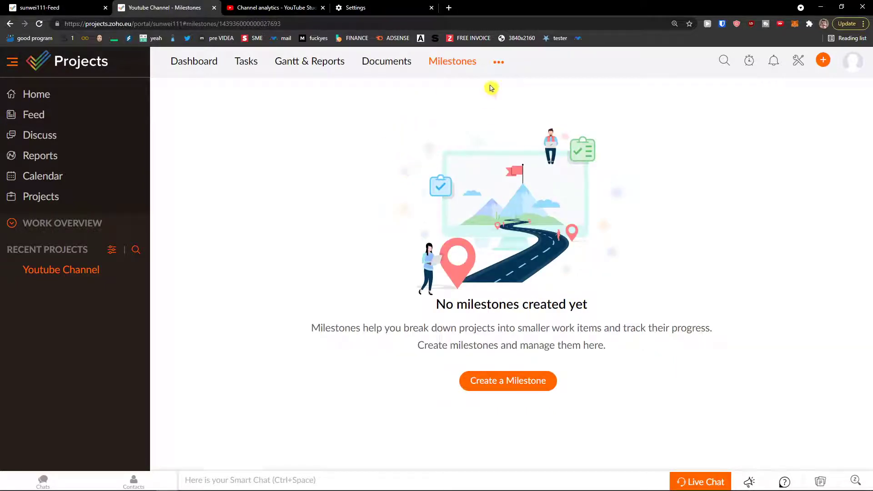
left_click(500, 65)
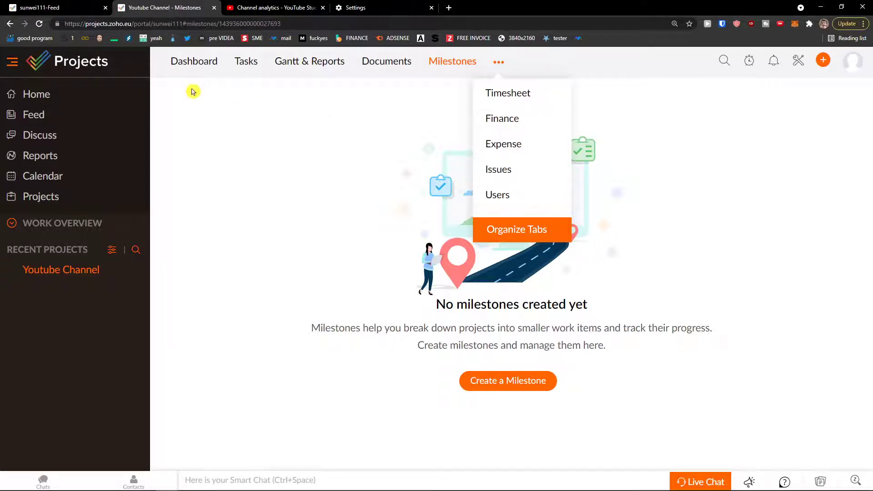
left_click(246, 64)
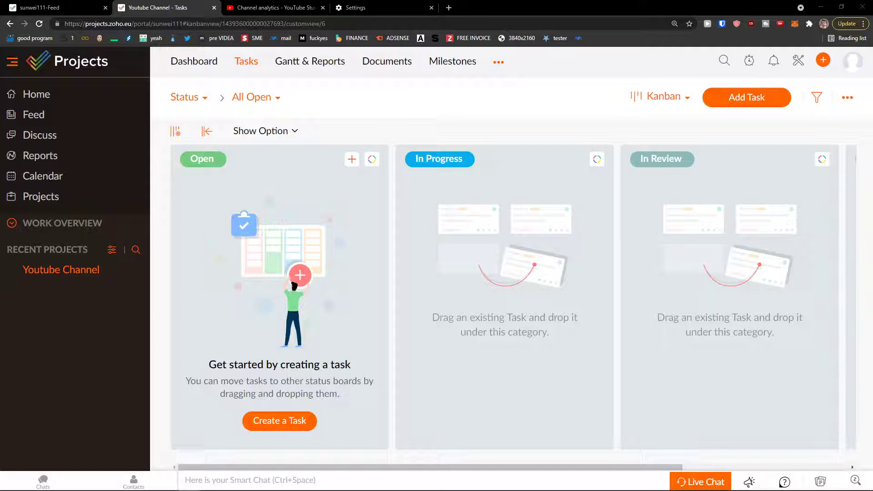
Switch the Kanban board's column layout to Compact View and save it.
left_click(176, 132)
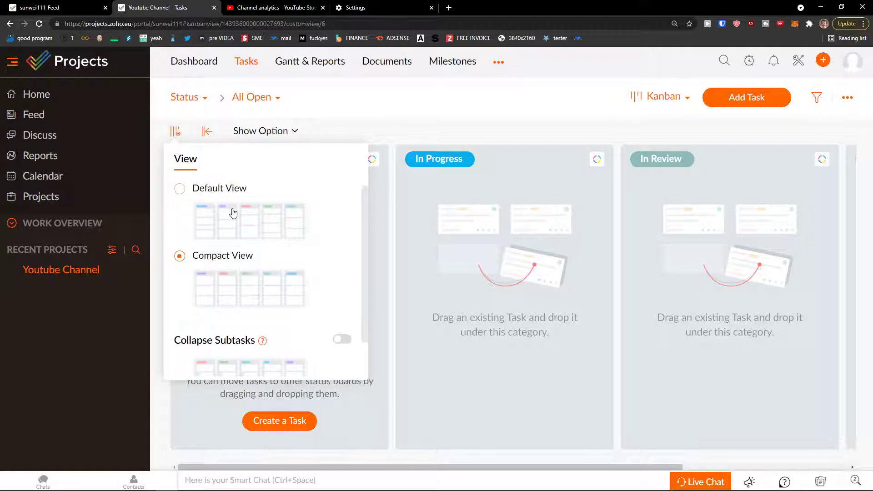
left_click(227, 188)
scroll(234, 242, "down", 1)
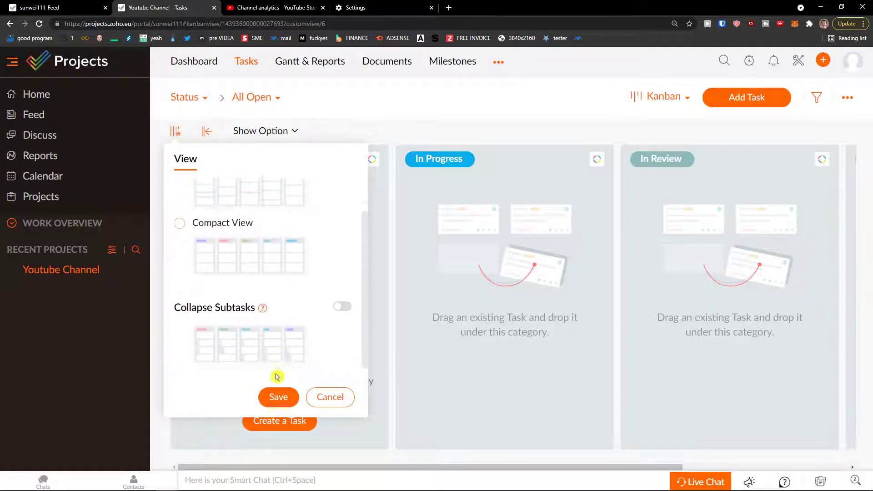
left_click(278, 397)
left_click(181, 136)
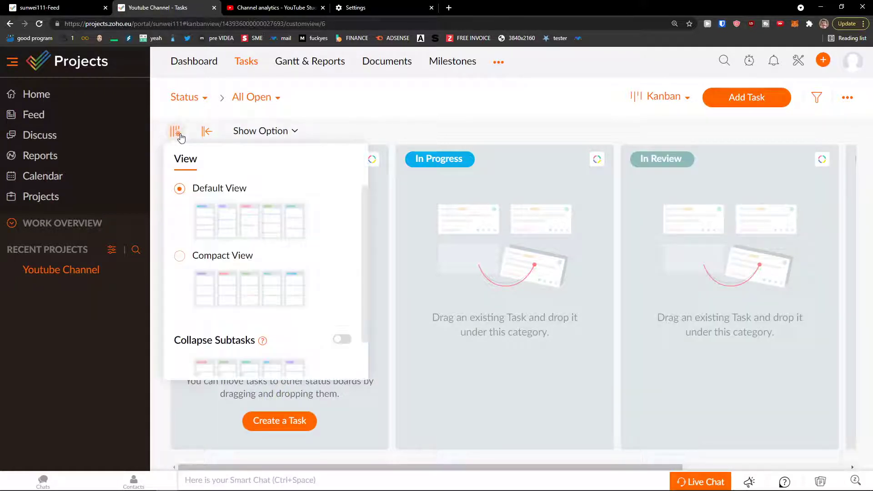
left_click(216, 257)
left_click(284, 395)
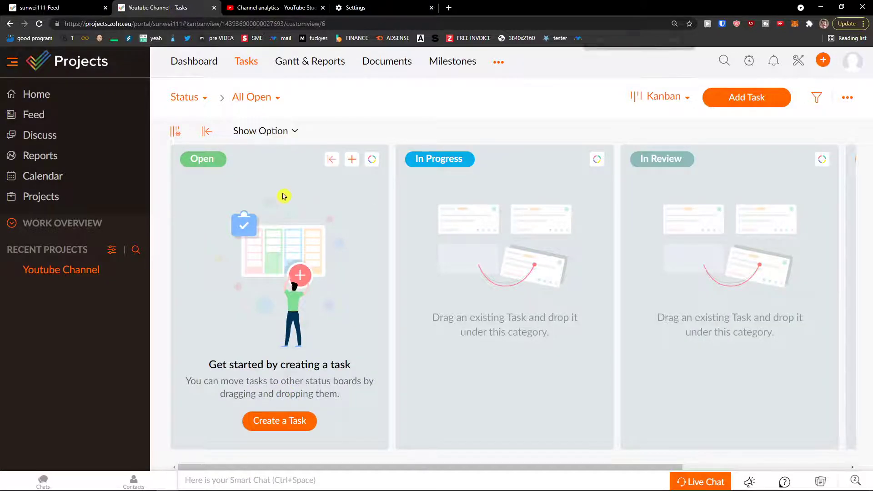
Check the card display options, leaving Task prefix and Image Preview both shown.
left_click(237, 120)
left_click(247, 145)
left_click(248, 146)
left_click(229, 190)
left_click(231, 192)
left_click(440, 99)
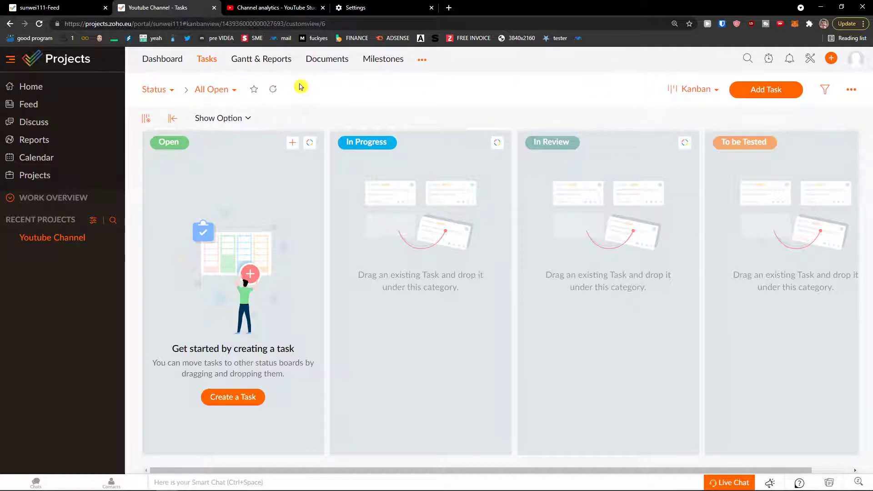
Change the task view from Kanban to Classic and reload the tasks page.
left_click(703, 91)
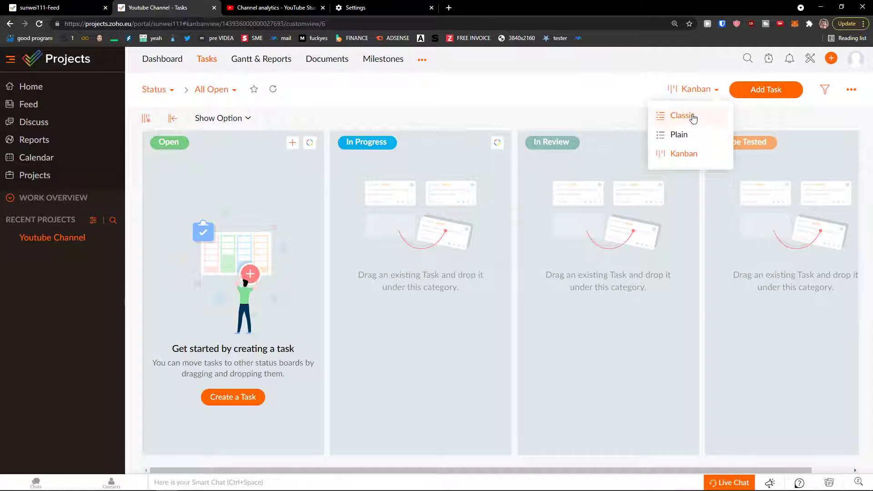
left_click(691, 115)
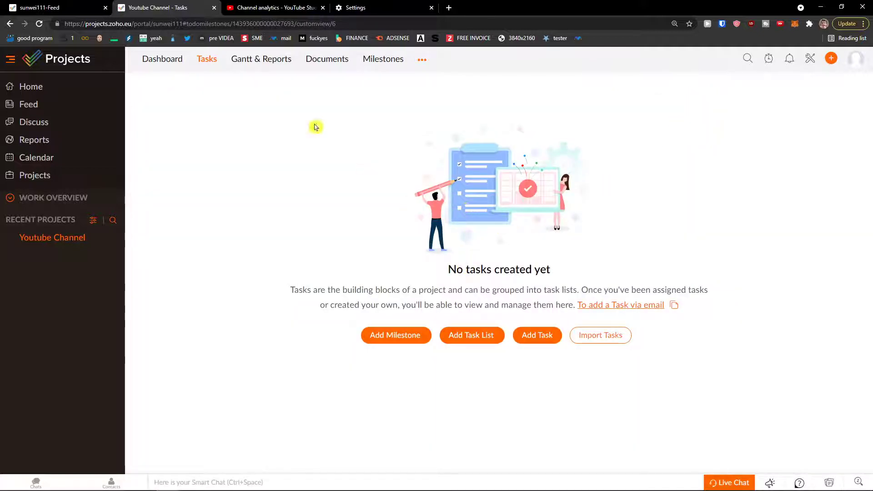
left_click(211, 64)
Open the New Task List panel again after cancelling the first attempt.
left_click(474, 336)
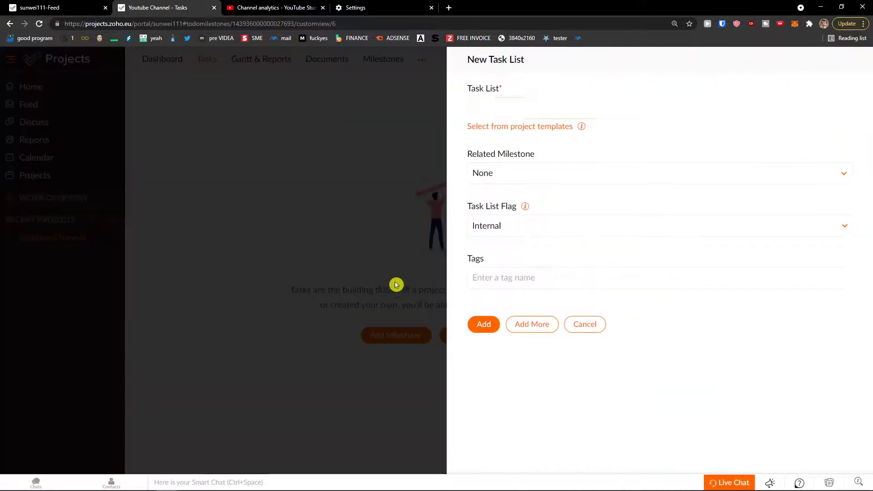
left_click(593, 322)
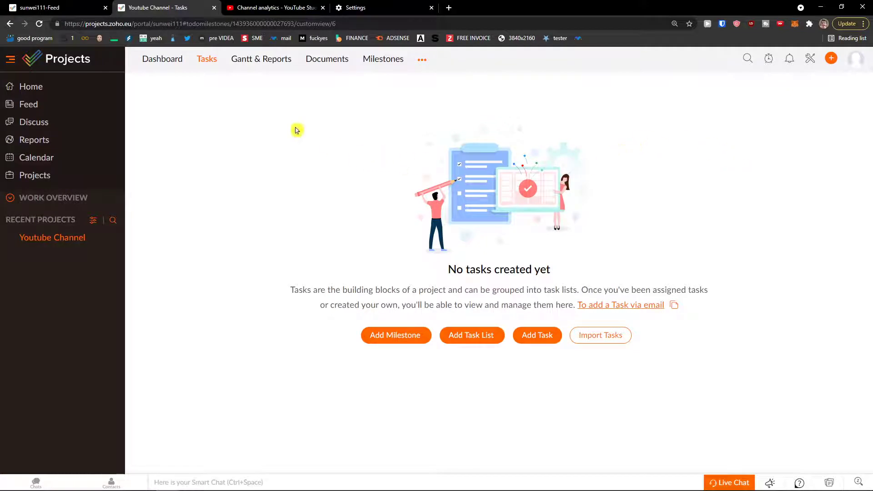
left_click(461, 338)
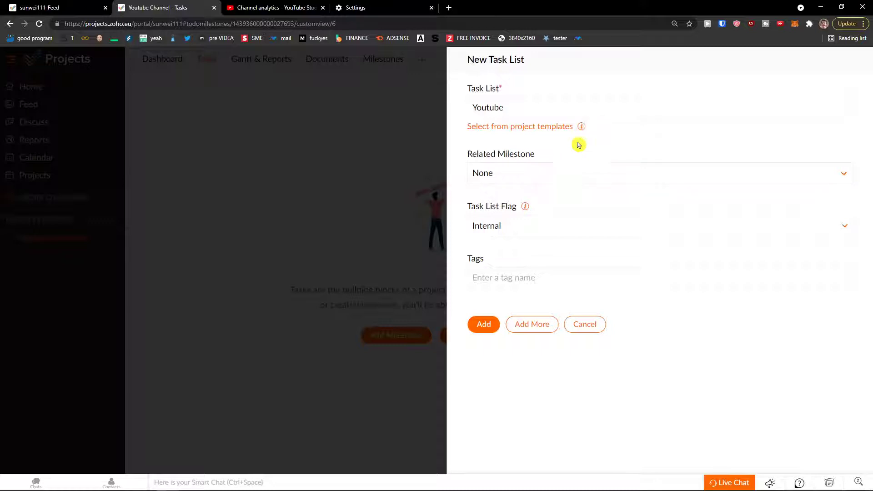
Set the Youtube task list's flag to External and add the list.
left_click(565, 173)
left_click(554, 178)
left_click(519, 227)
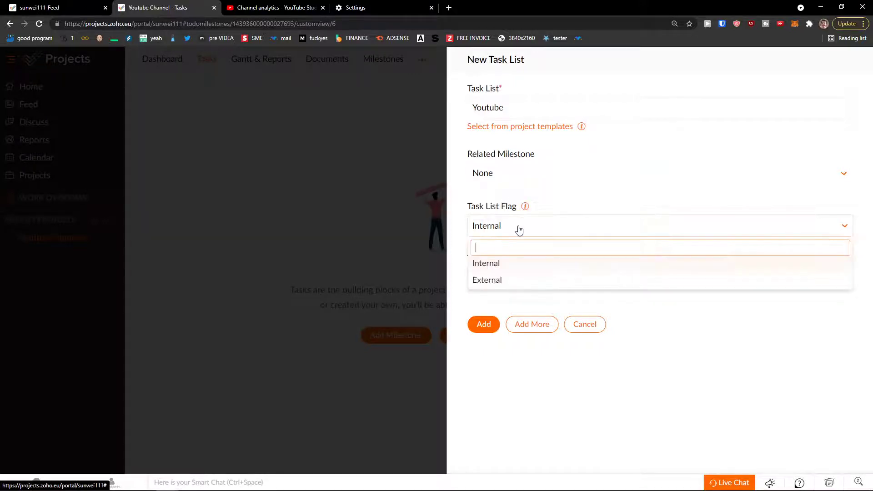
mouse_move(526, 208)
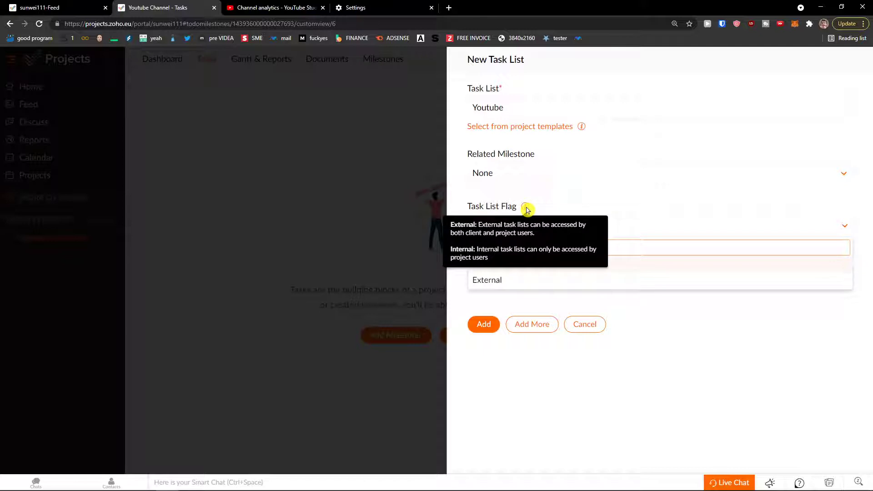
left_click(545, 279)
mouse_move(526, 209)
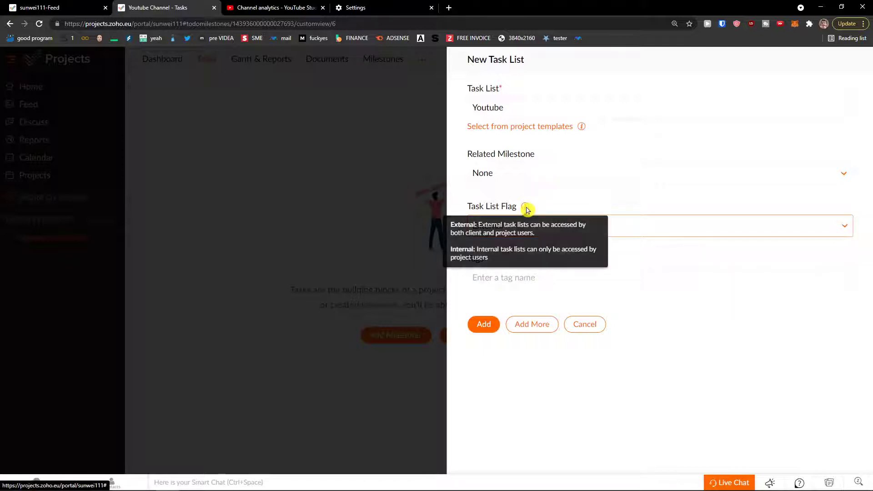
left_click(490, 325)
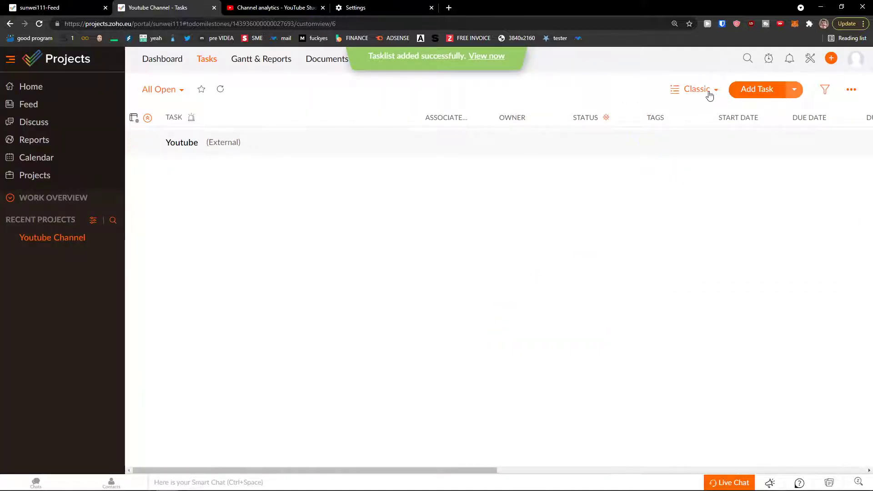
left_click(708, 94)
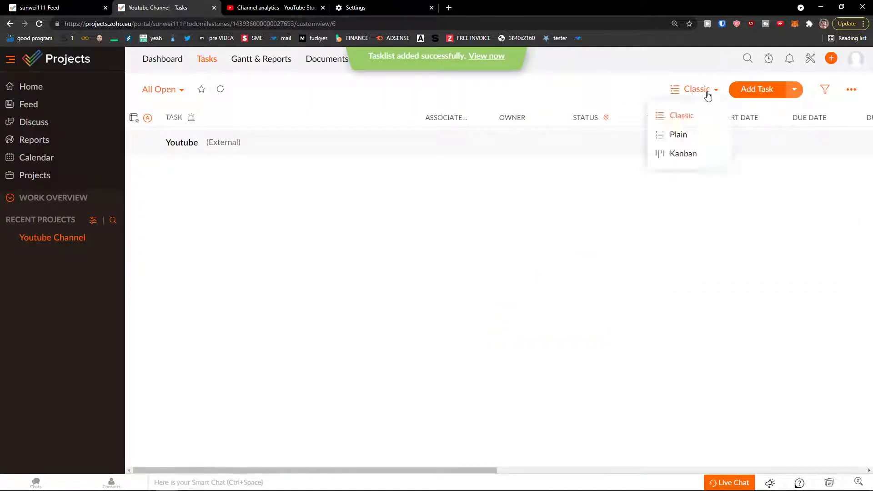
left_click(684, 153)
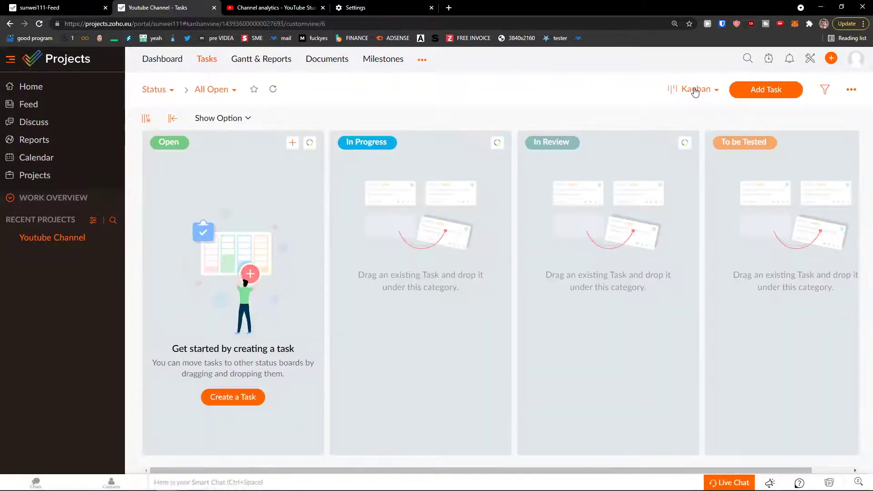
left_click(690, 93)
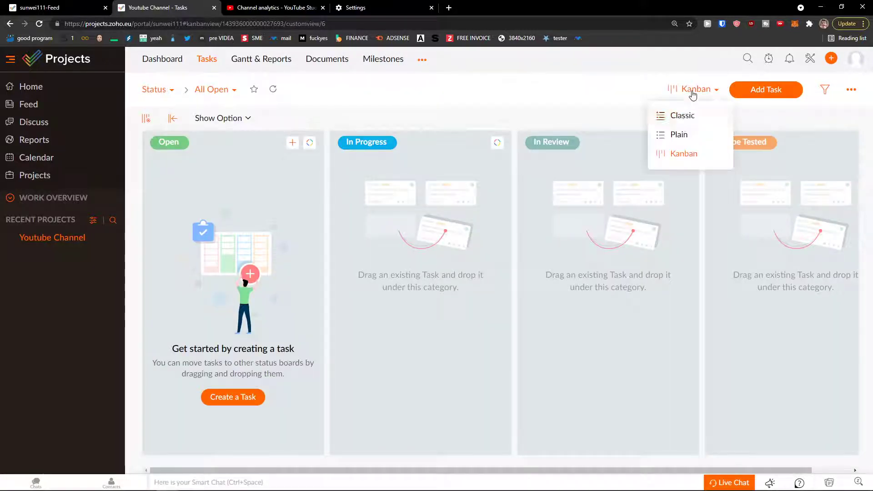
left_click(688, 117)
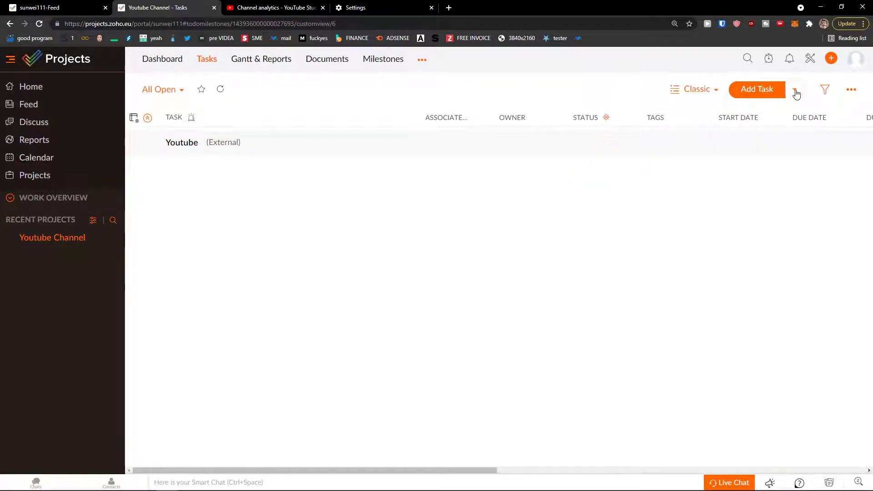
Start a new task Youtube Script with description 'Writing a script for youtube video'.
left_click(752, 93)
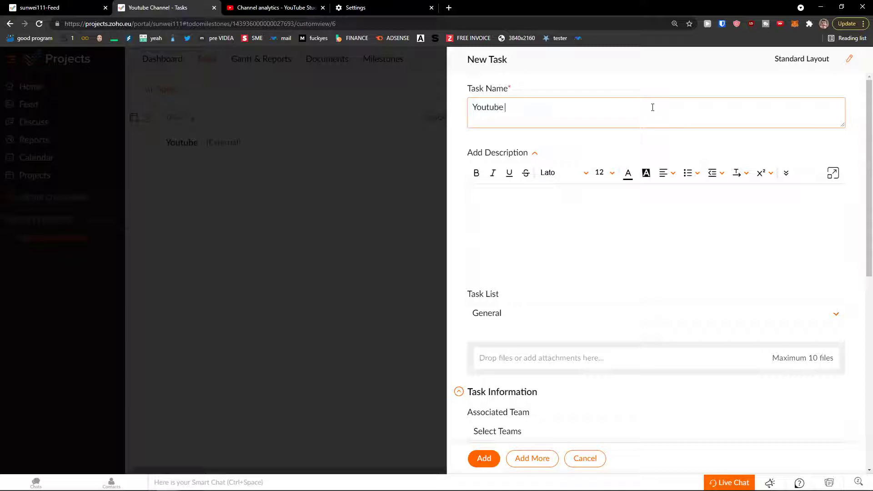
key("Tab")
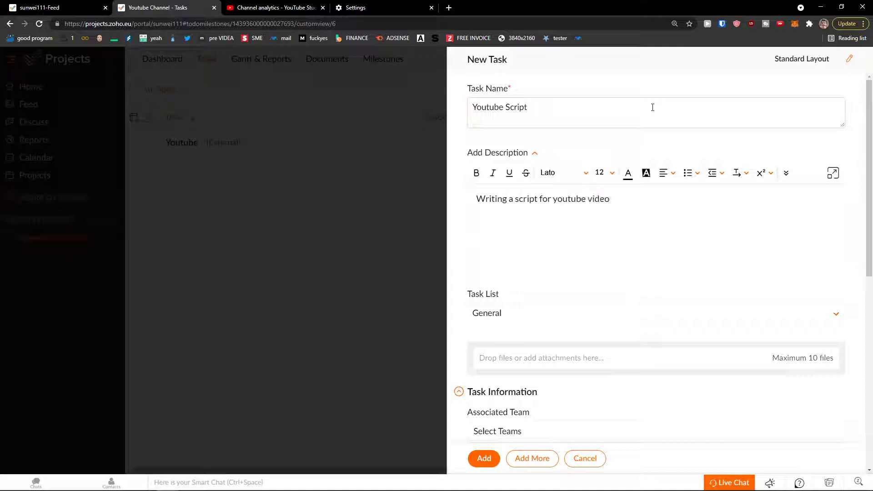
left_click(534, 313)
scroll(533, 312, "down", 1)
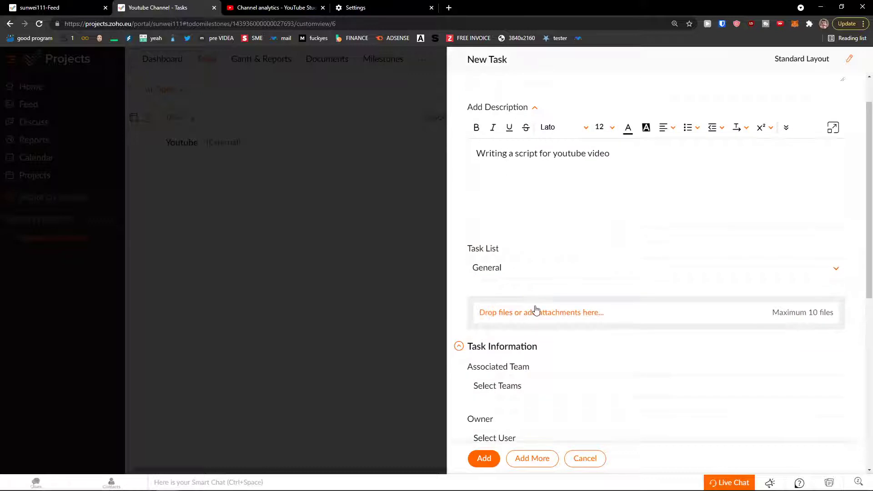
left_click(536, 310)
left_click(746, 63)
File the task under the Youtube list and attach baby-yoda.png.
left_click(569, 270)
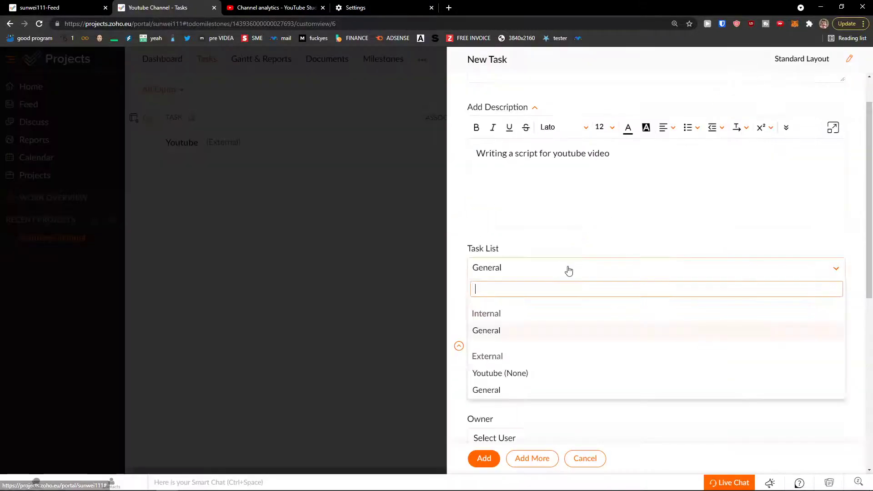
left_click(501, 374)
left_click(536, 274)
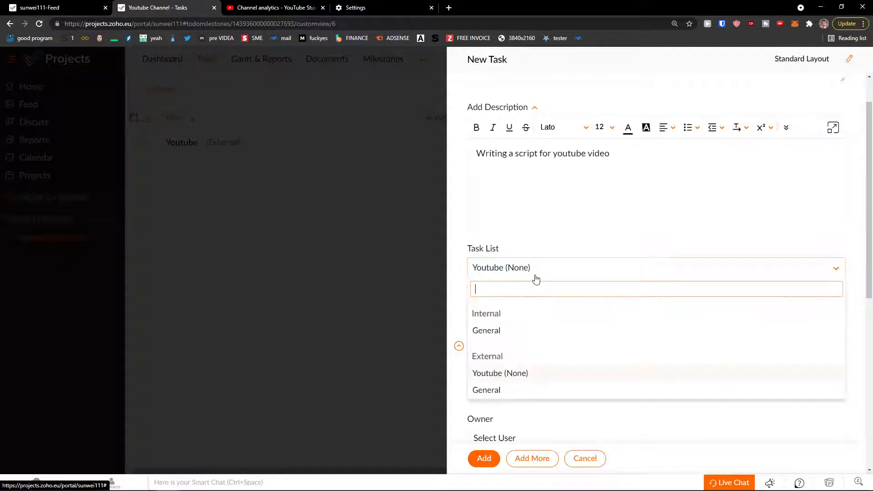
left_click(521, 375)
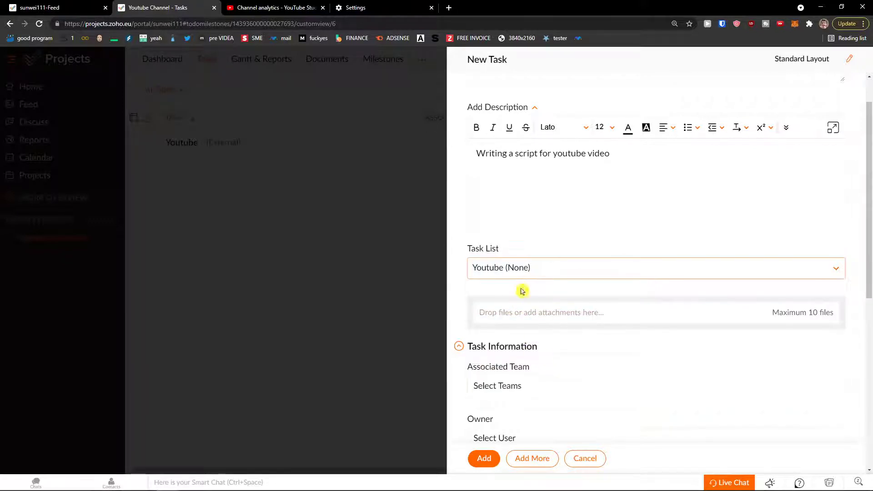
left_click(529, 318)
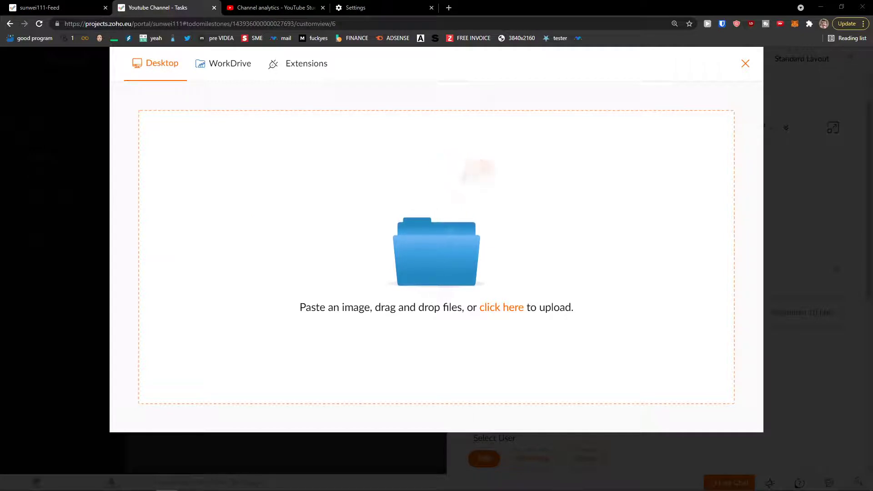
double_click(331, 242)
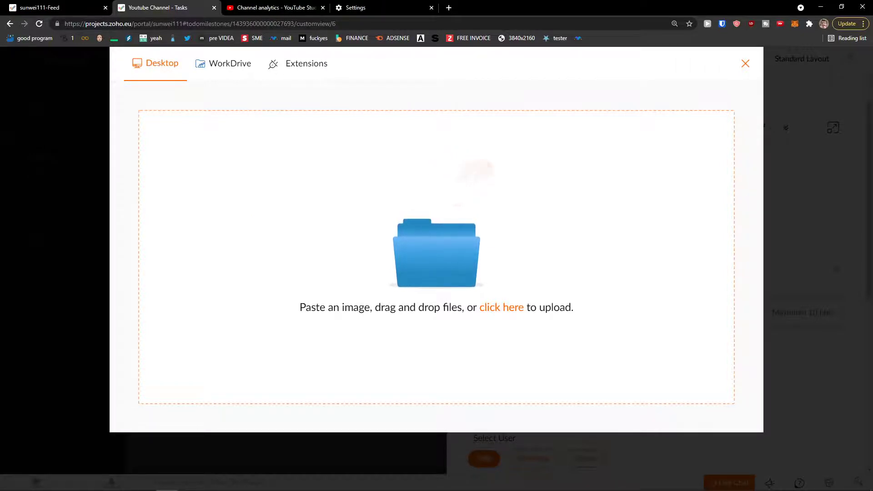
Attach the chosen image and make the project user the task owner.
left_click(167, 412)
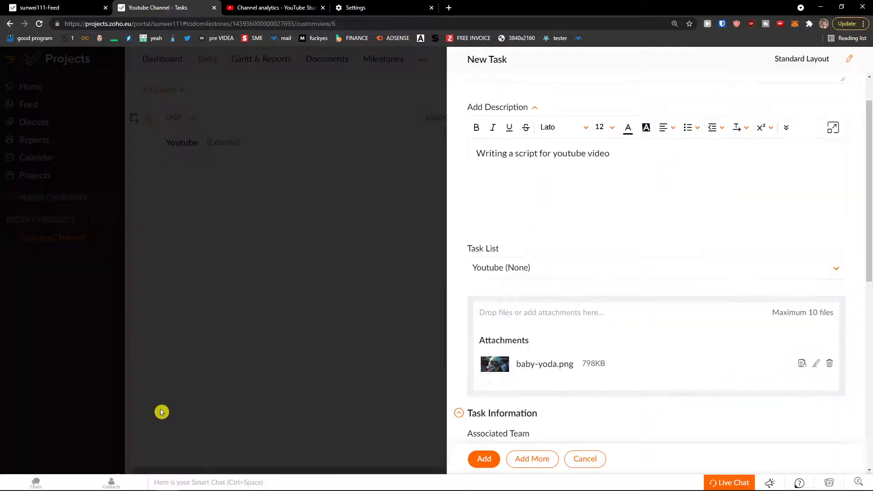
scroll(599, 335, "down", 5)
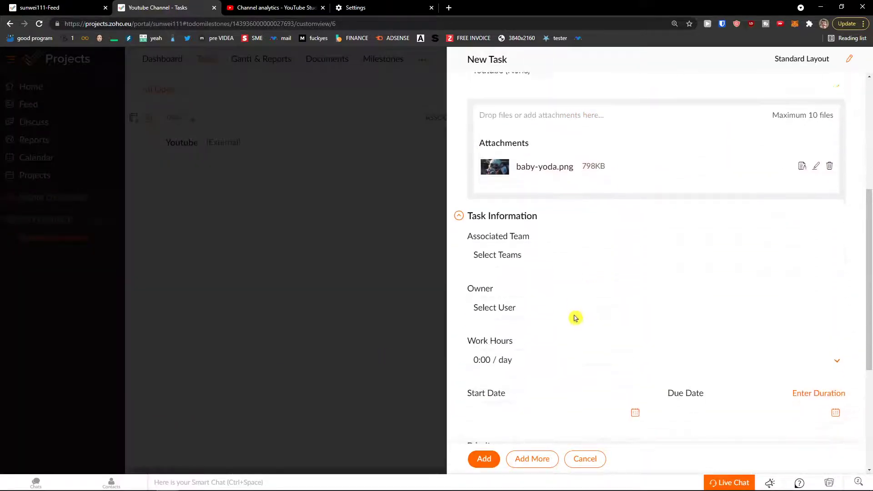
left_click(524, 226)
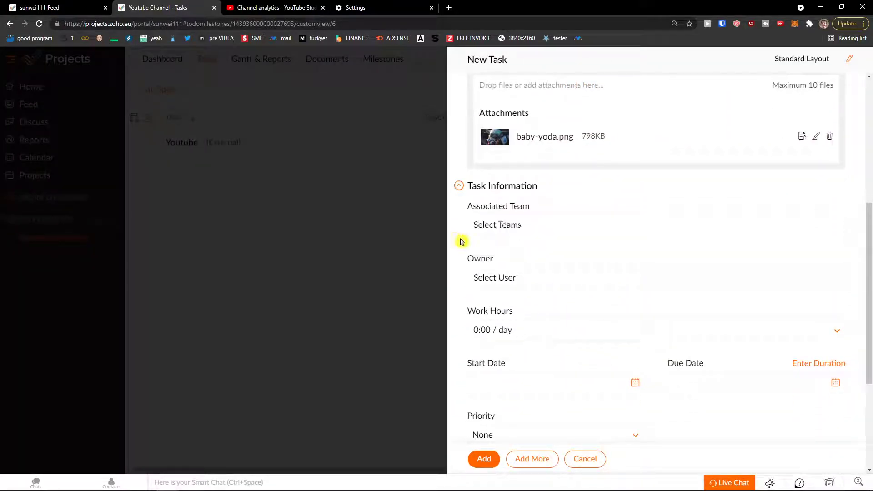
left_click(530, 278)
left_click(528, 321)
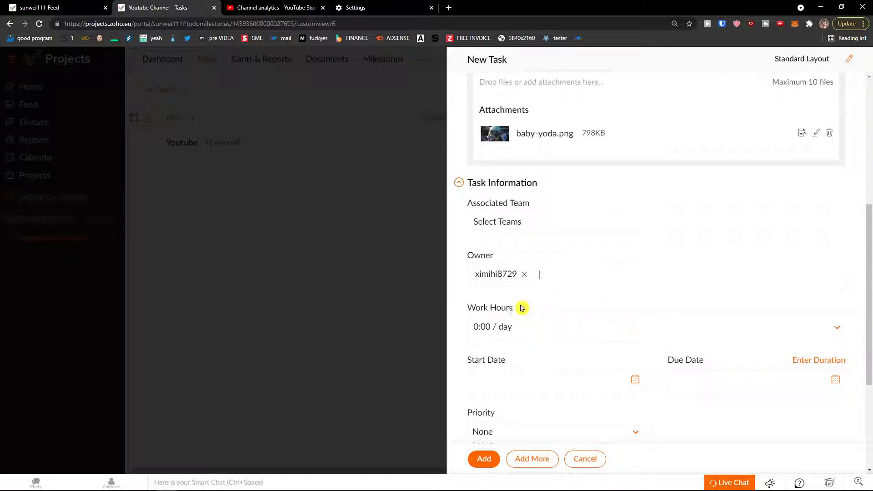
scroll(522, 308, "down", 1)
Set the task's work hours to 3 hours per day.
left_click(522, 286)
left_click(549, 321)
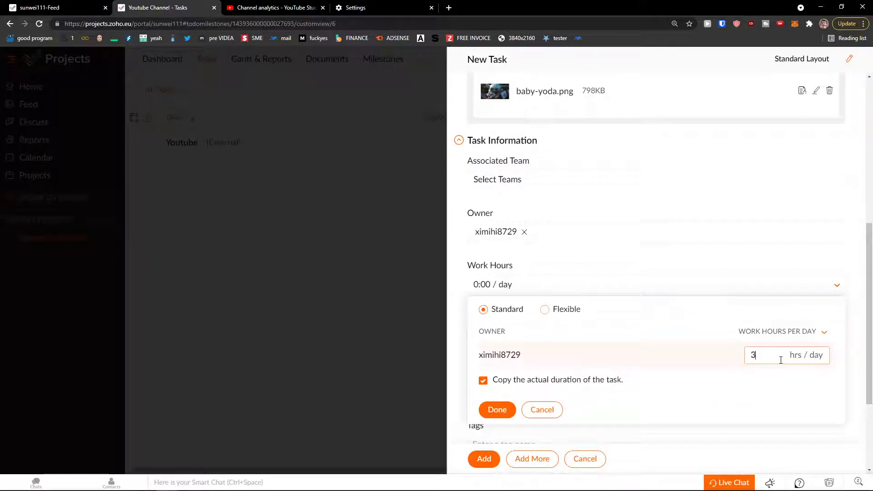
left_click(609, 265)
left_click(595, 285)
left_click(492, 409)
Schedule the task from 08-23-2021 to 08-26-2021 with Medium priority.
left_click(522, 338)
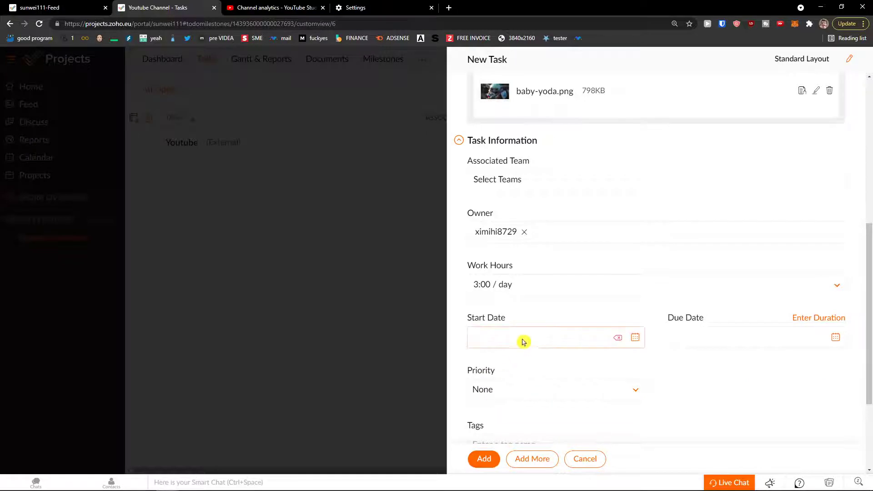
left_click(504, 400)
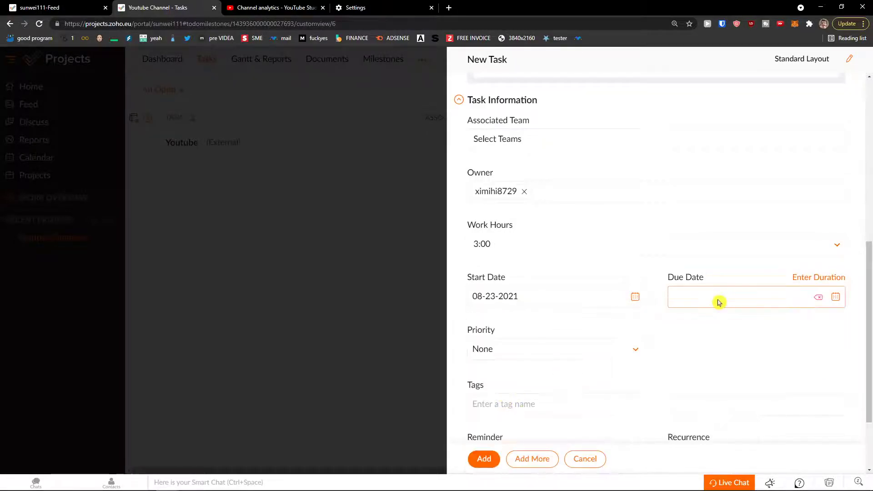
left_click(719, 298)
left_click(744, 404)
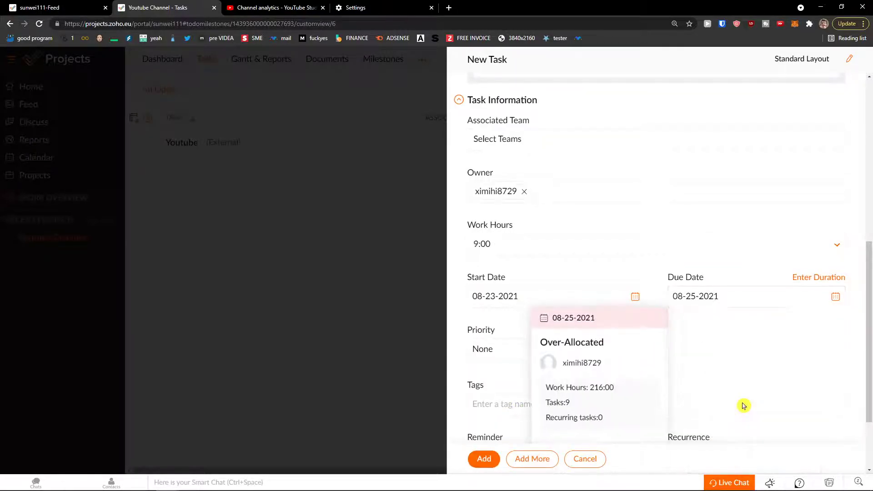
left_click(724, 296)
left_click(765, 405)
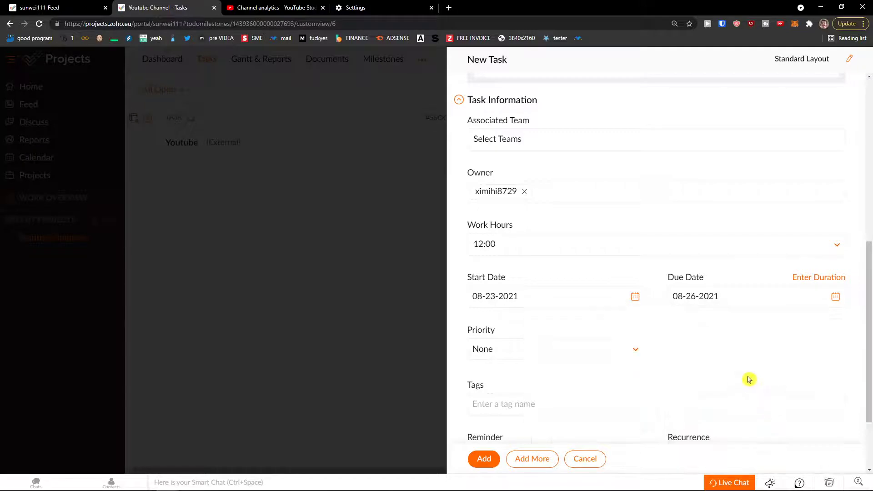
left_click(611, 357)
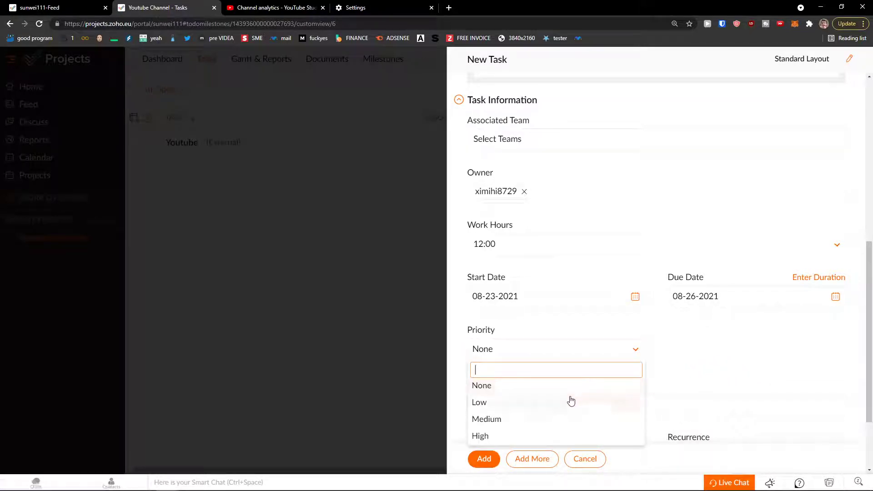
left_click(558, 418)
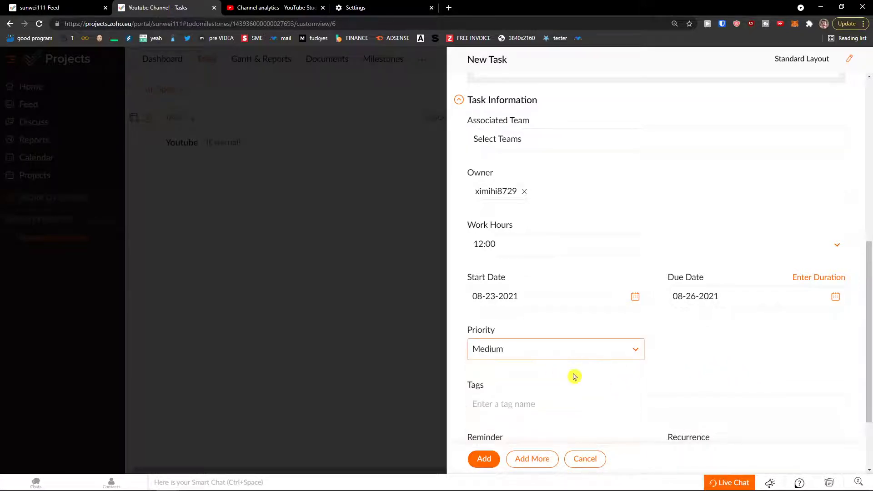
scroll(569, 375, "down", 2)
scroll(576, 376, "down", 1)
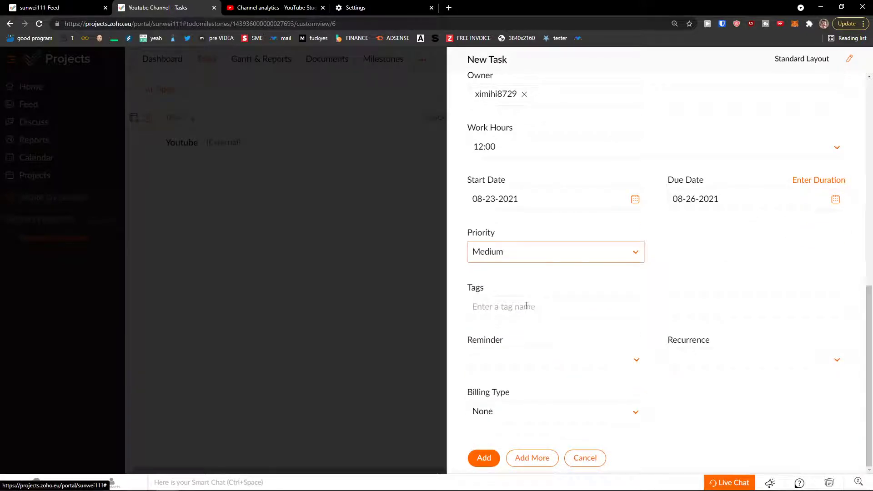
Leave no reminder and recurrence at None, once every 1, then add the Youtube Script task.
left_click(515, 359)
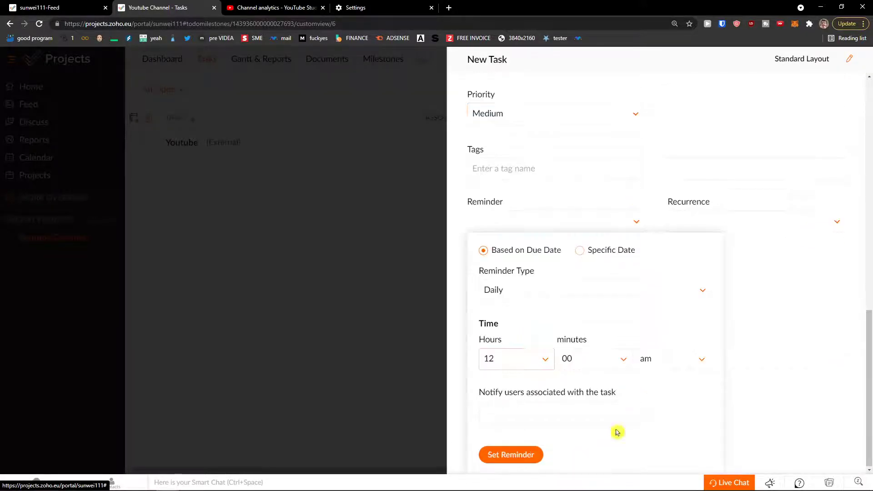
left_click(803, 326)
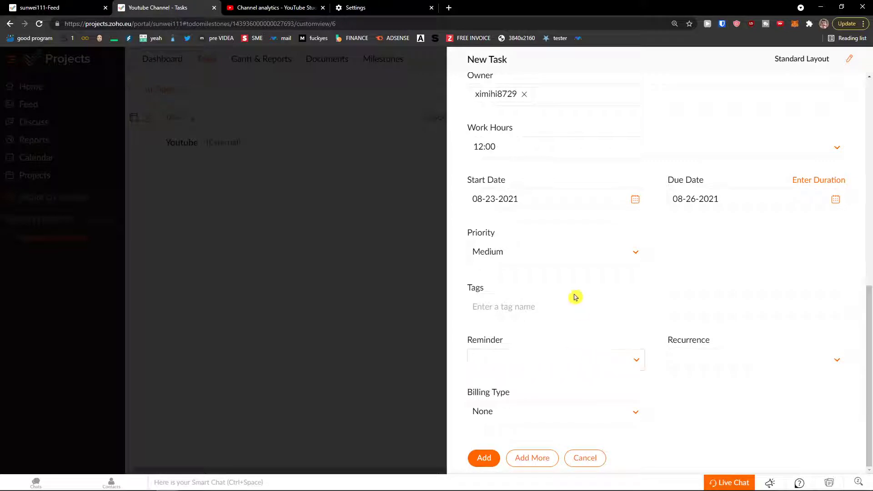
left_click(686, 359)
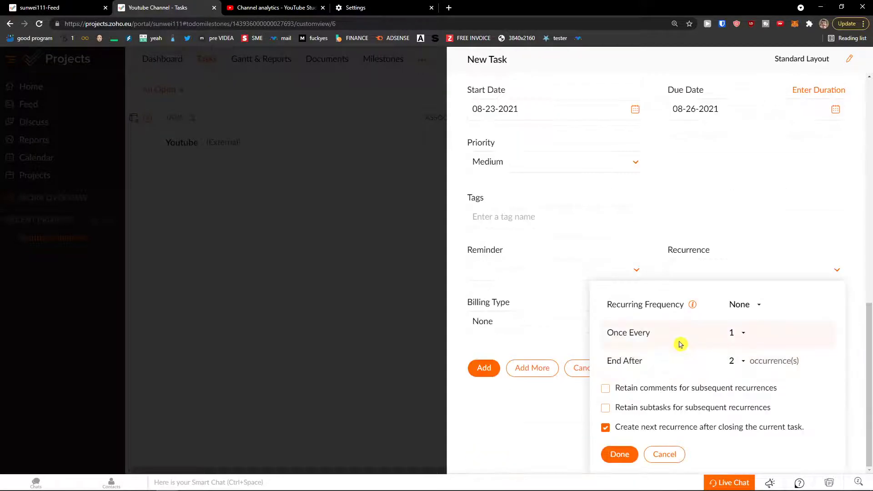
left_click(748, 306)
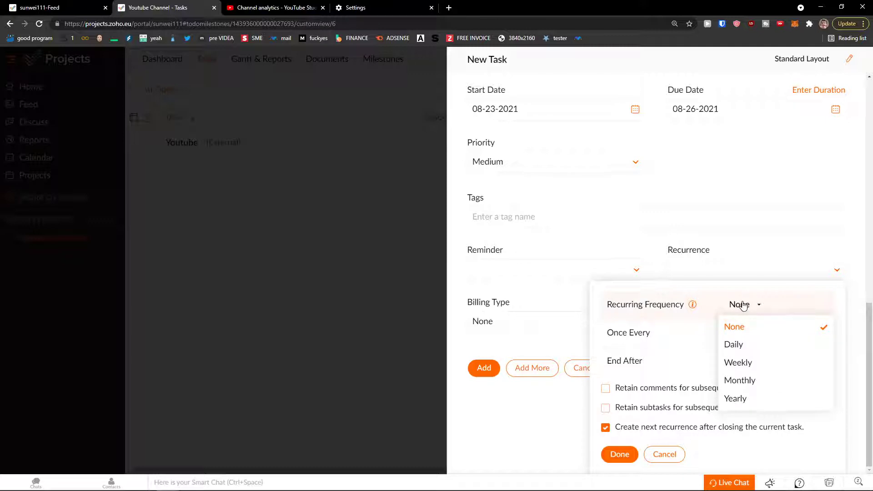
left_click(669, 332)
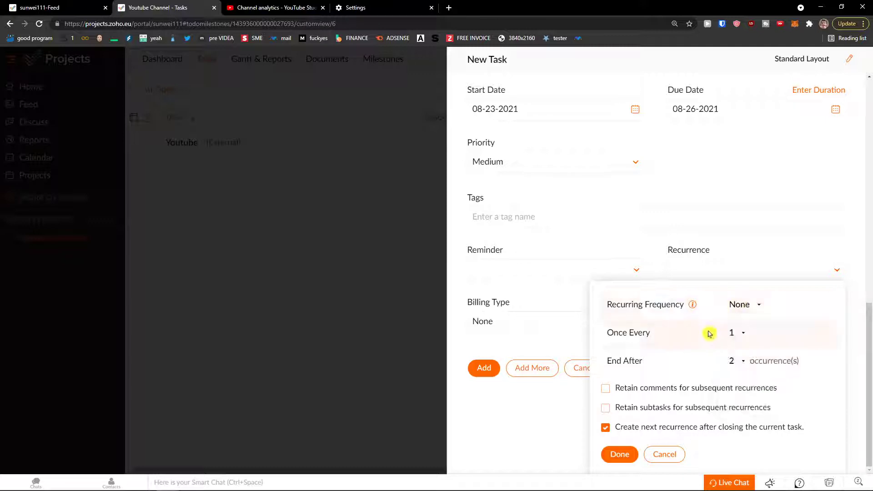
left_click(736, 336)
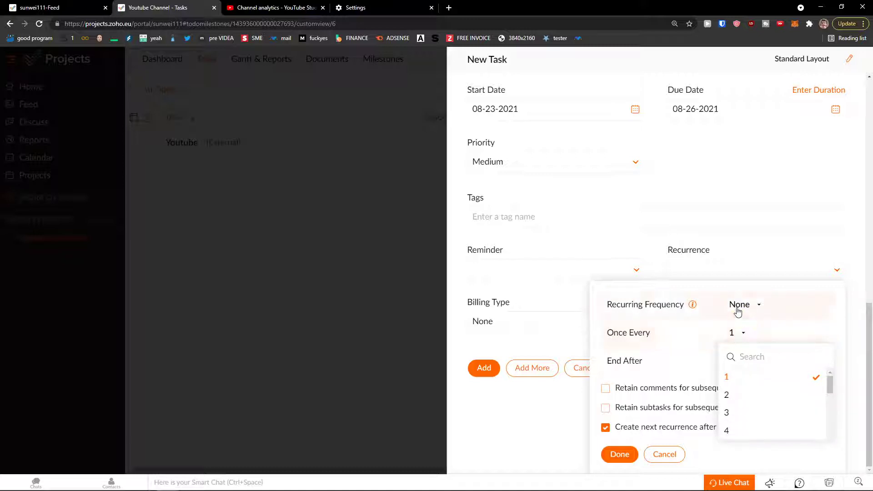
left_click(710, 340)
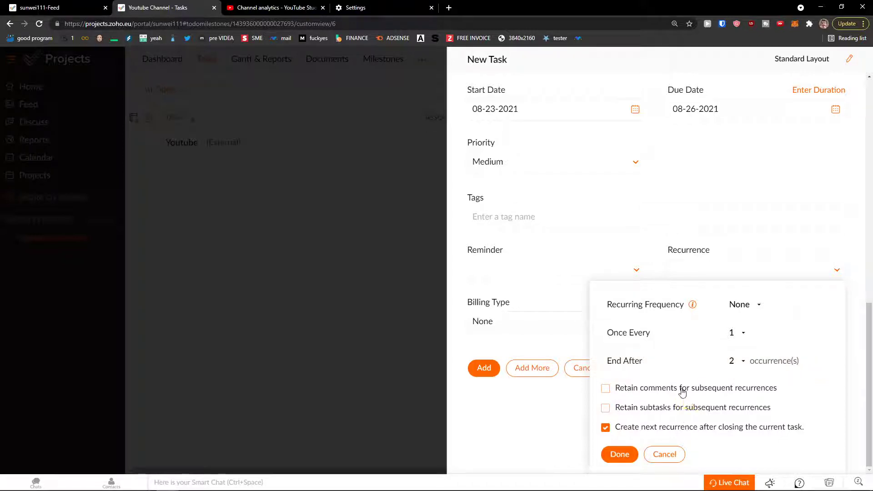
left_click(662, 455)
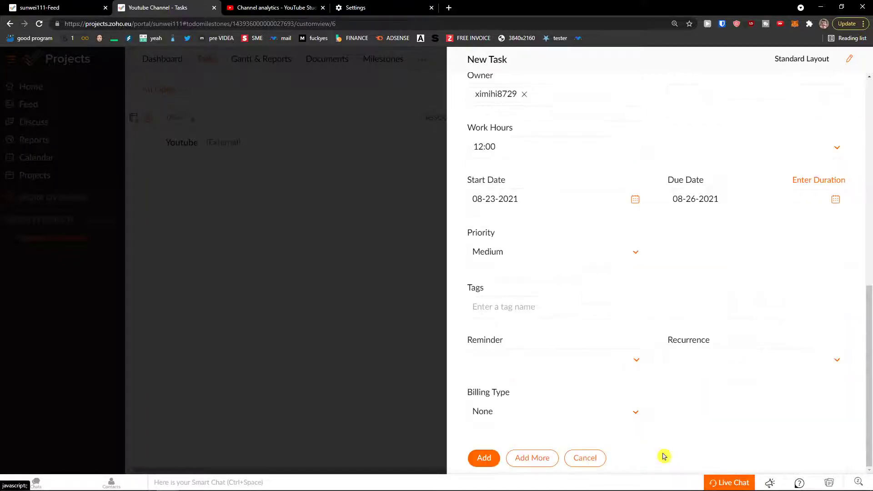
left_click(473, 458)
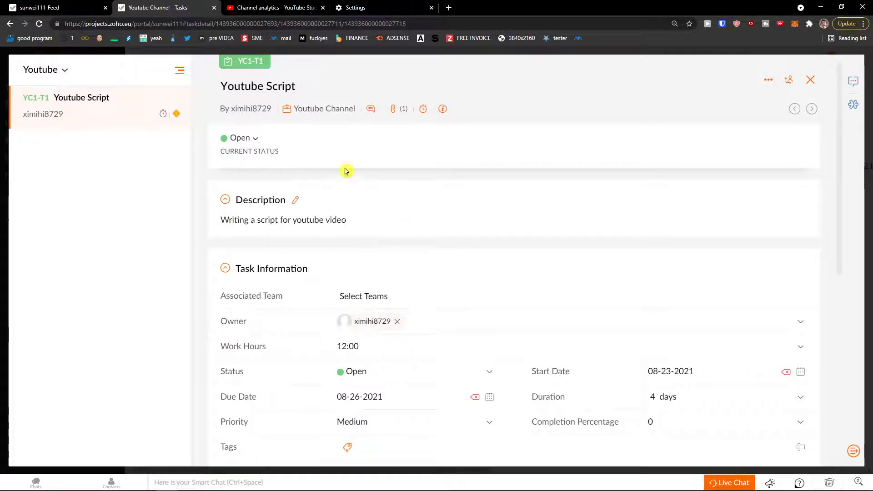
Time work on the Youtube Script task and save the log as non-billable.
left_click(180, 71)
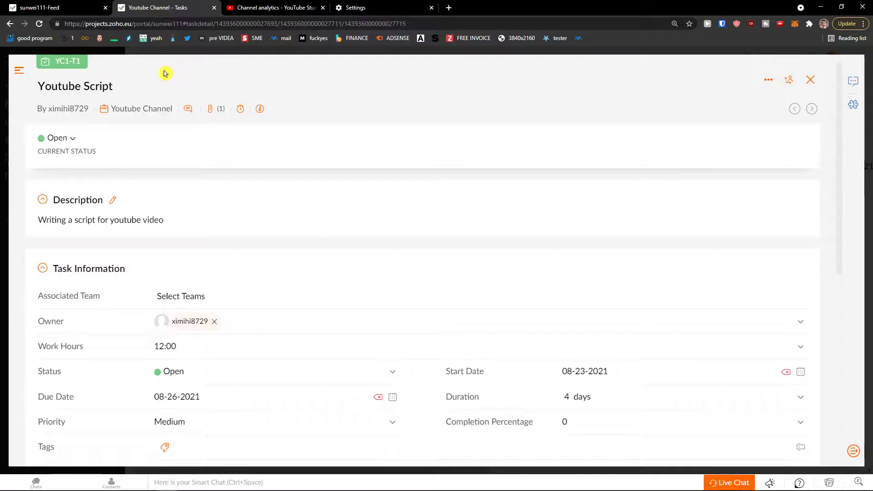
left_click(19, 70)
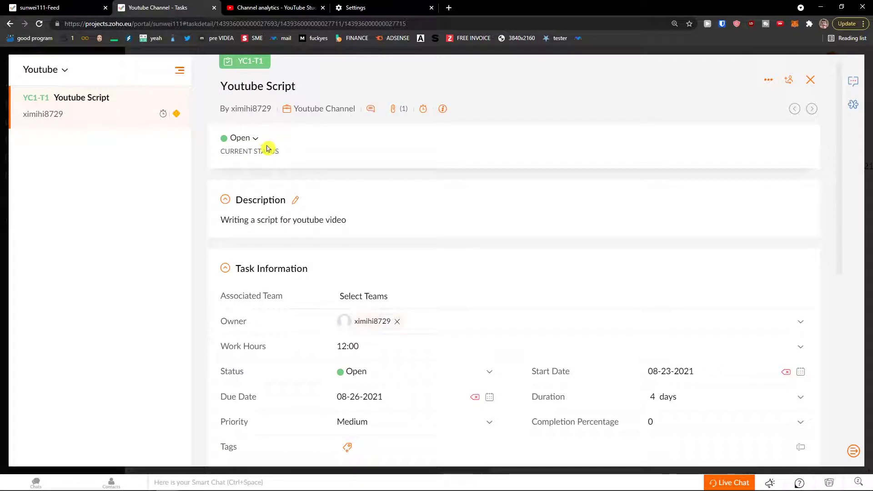
left_click(422, 111)
left_click(484, 109)
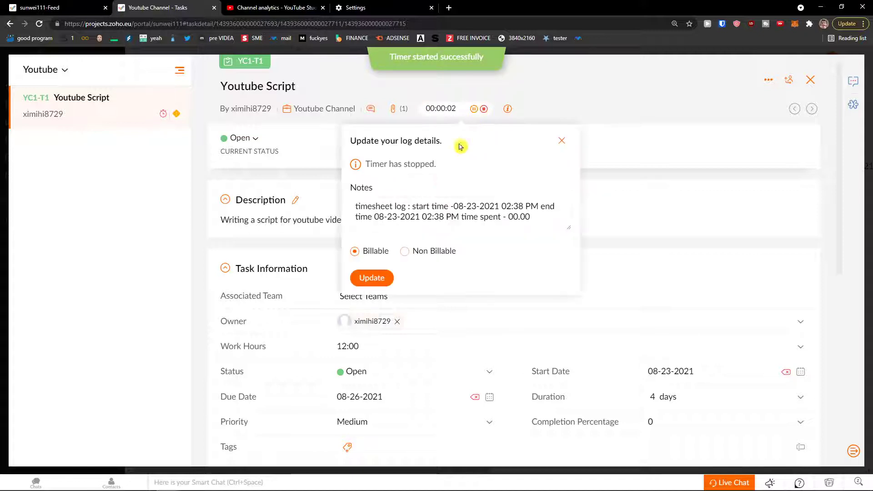
left_click(405, 251)
left_click(377, 280)
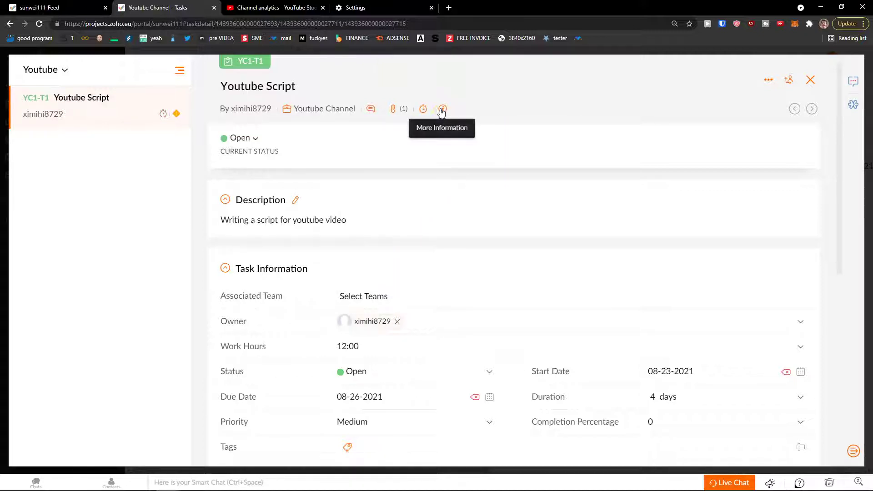
Change the Youtube Script task's status to In Progress.
scroll(399, 176, "down", 4)
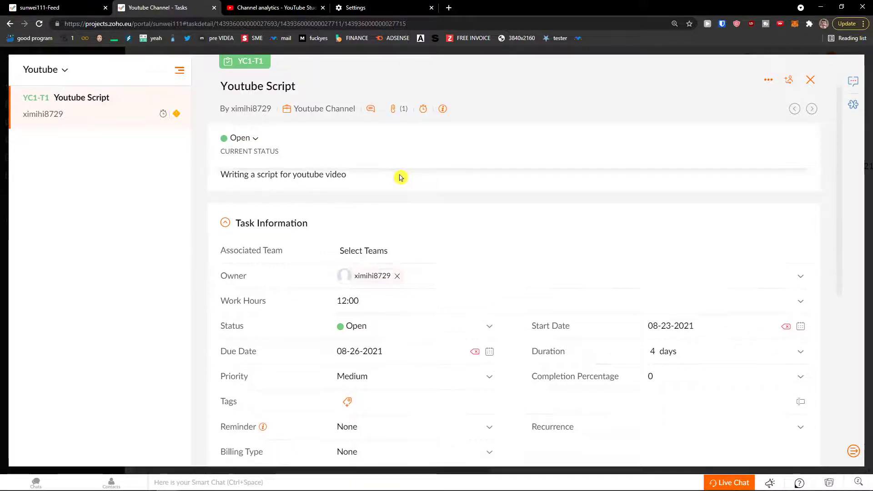
scroll(377, 244, "down", 2)
scroll(376, 245, "up", 5)
scroll(376, 246, "down", 6)
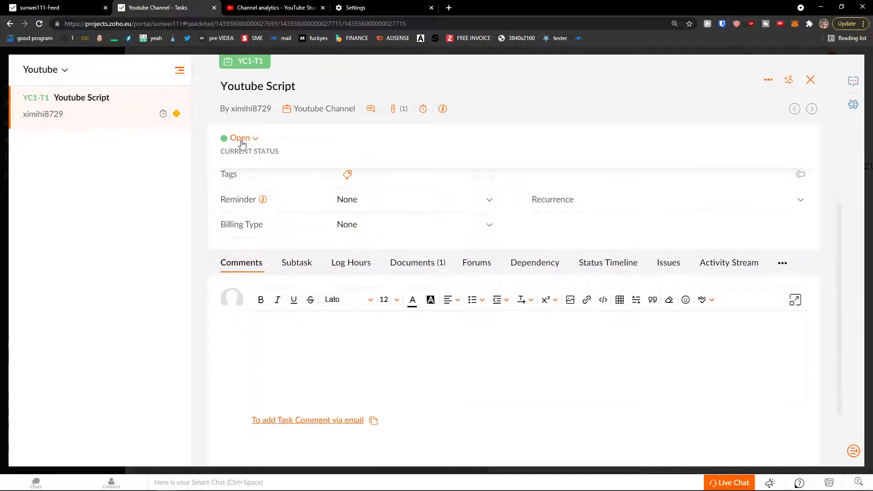
left_click(255, 138)
left_click(361, 145)
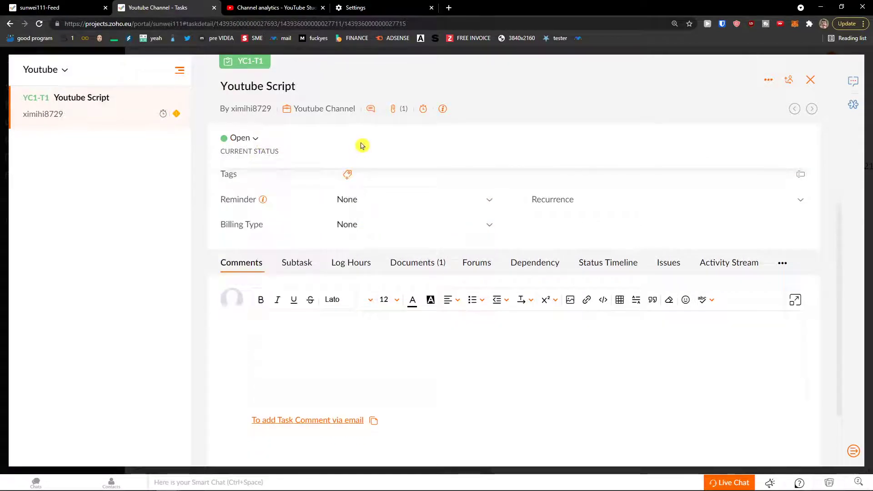
scroll(332, 201, "up", 7)
left_click(255, 142)
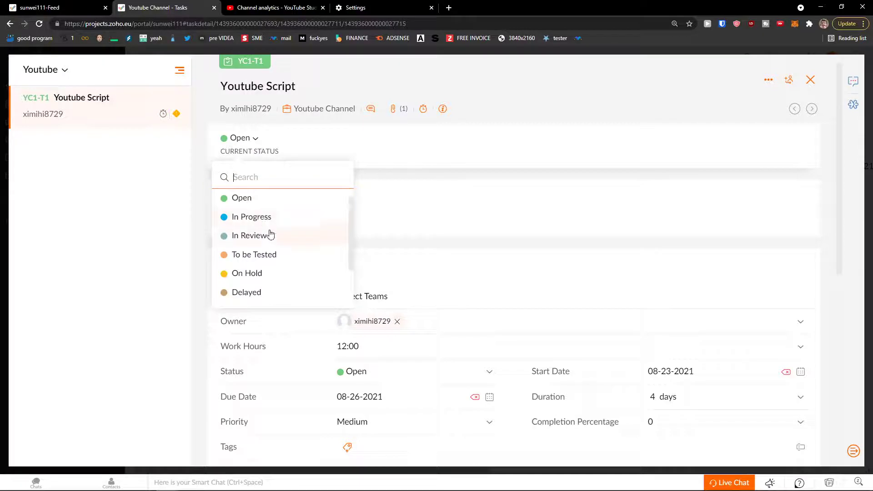
scroll(290, 274, "down", 2)
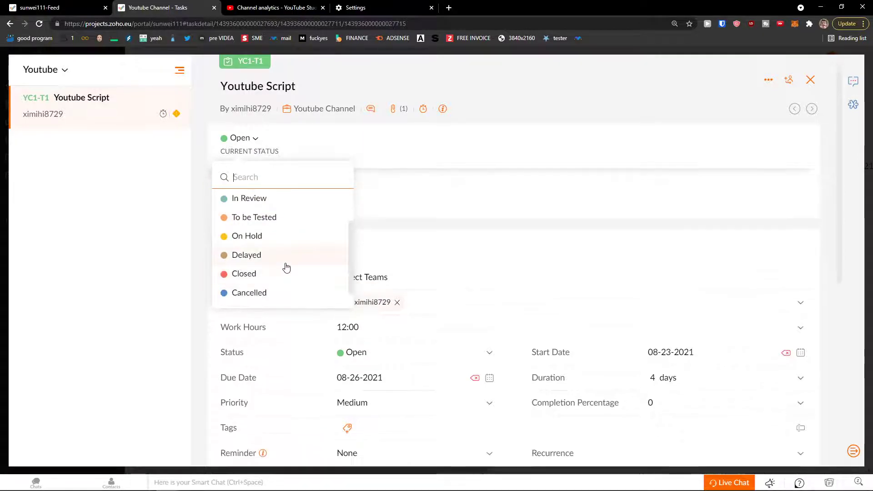
scroll(262, 291, "up", 2)
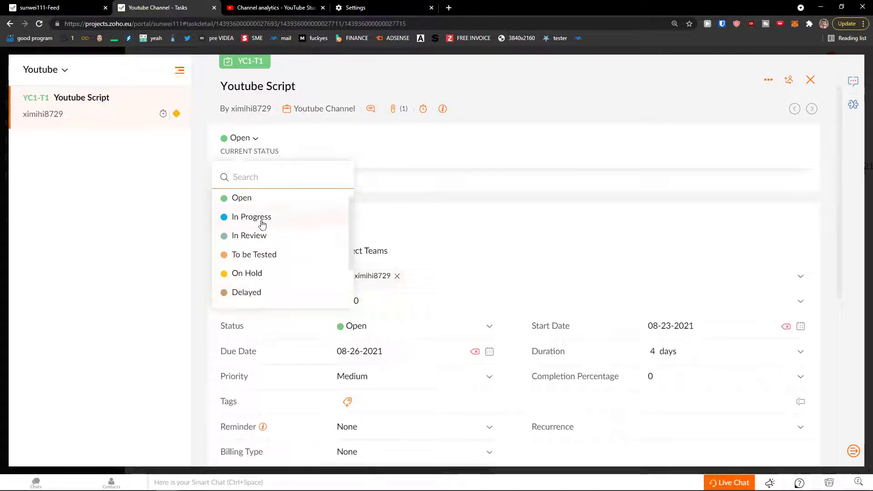
left_click(262, 224)
scroll(205, 250, "down", 2)
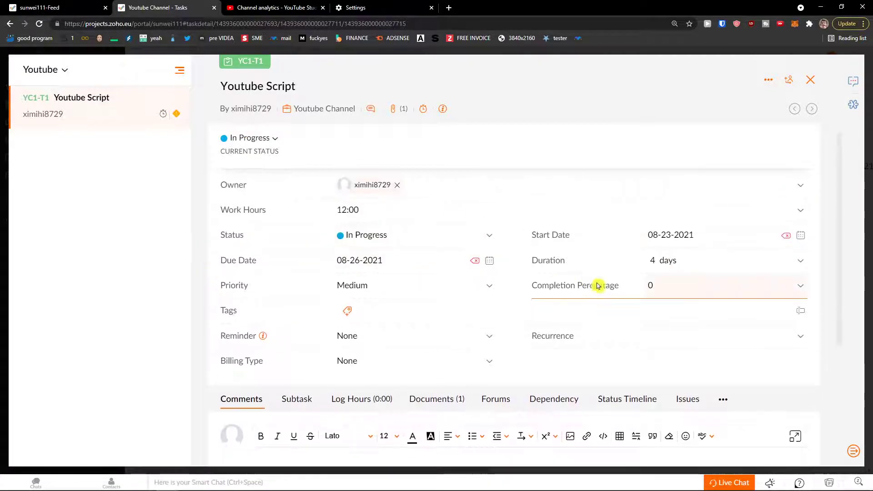
scroll(661, 296, "down", 3)
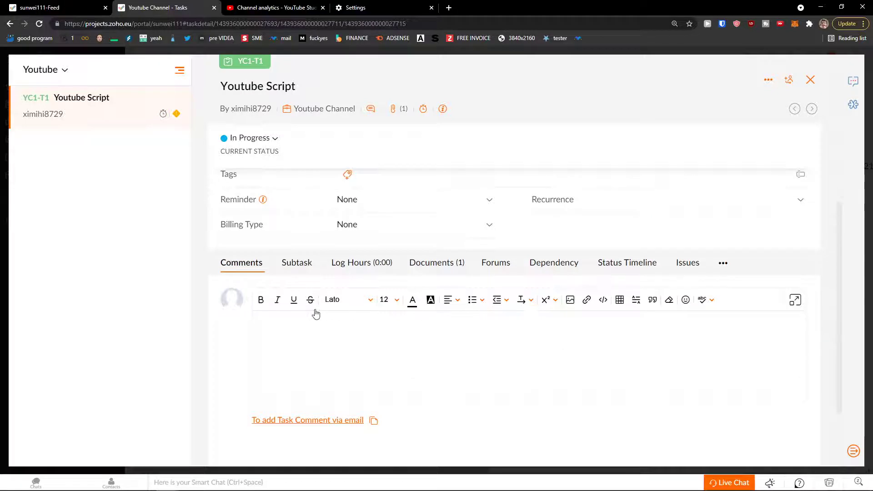
Browse the task's Subtask, Log Hours, Documents, Forums, Dependency and Issues tabs.
left_click(302, 226)
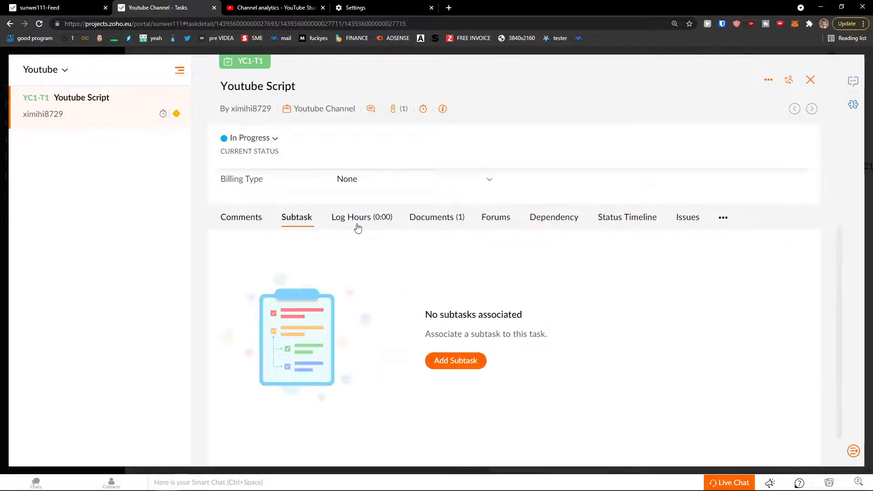
left_click(361, 225)
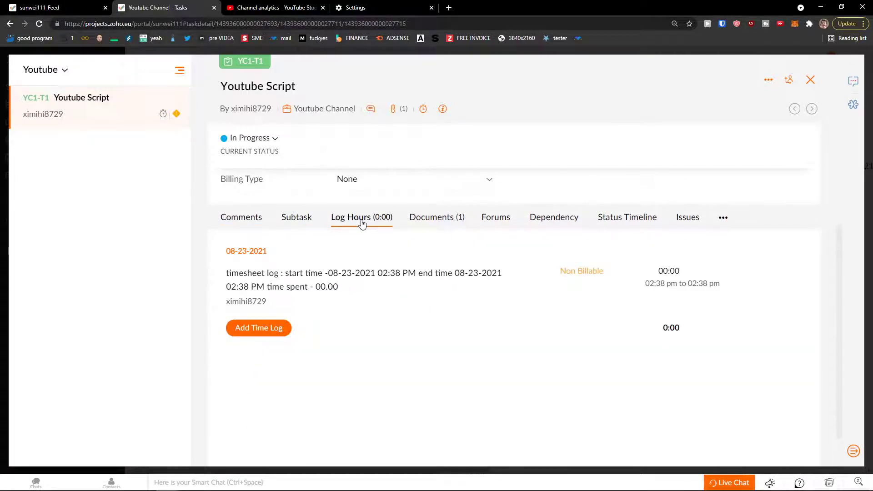
left_click(437, 221)
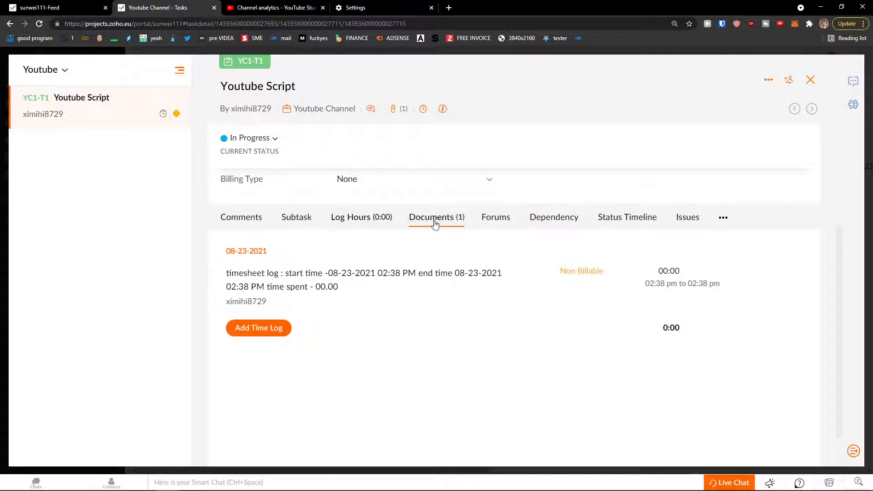
left_click(494, 223)
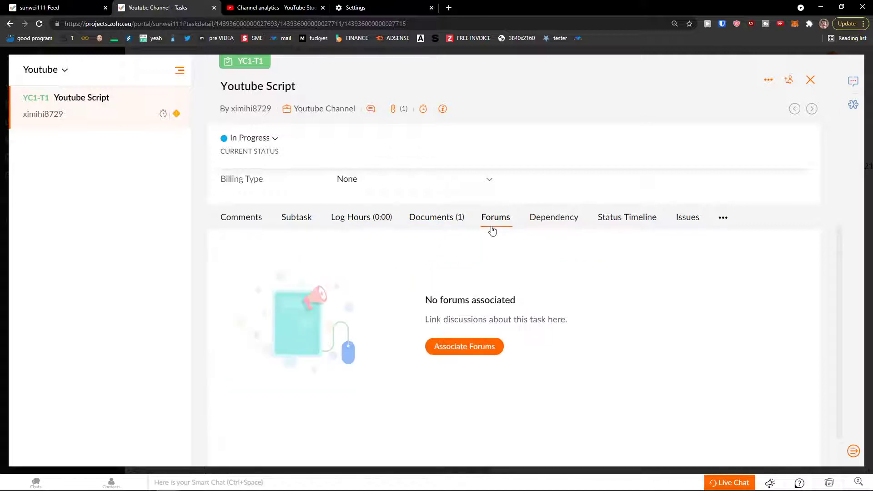
left_click(553, 225)
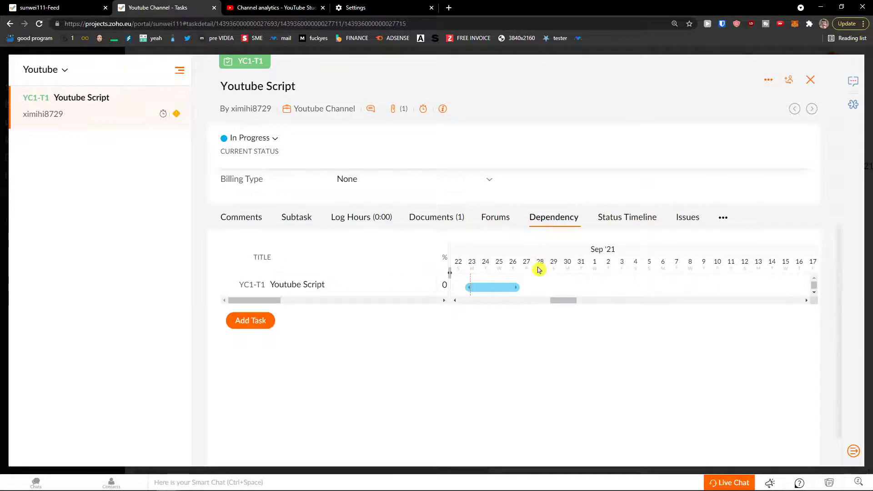
mouse_move(567, 301)
left_mouse_down()
mouse_move(554, 301)
mouse_move(561, 301)
left_mouse_up()
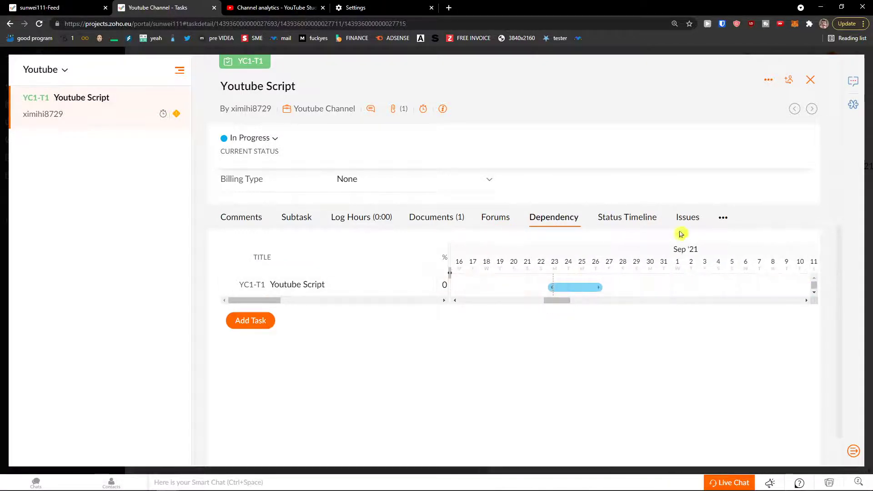
left_click(696, 224)
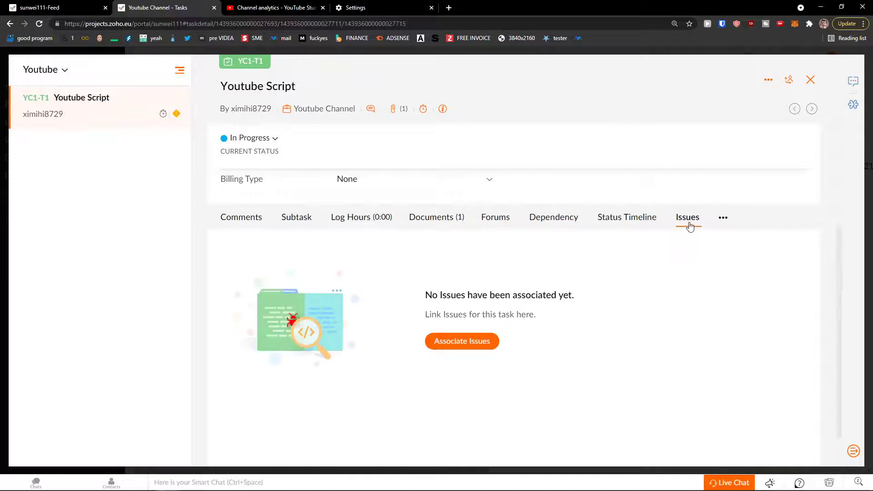
Check the followers and more-actions icons, then close the task details.
scroll(588, 318, "up", 3)
scroll(586, 318, "down", 2)
scroll(587, 321, "up", 5)
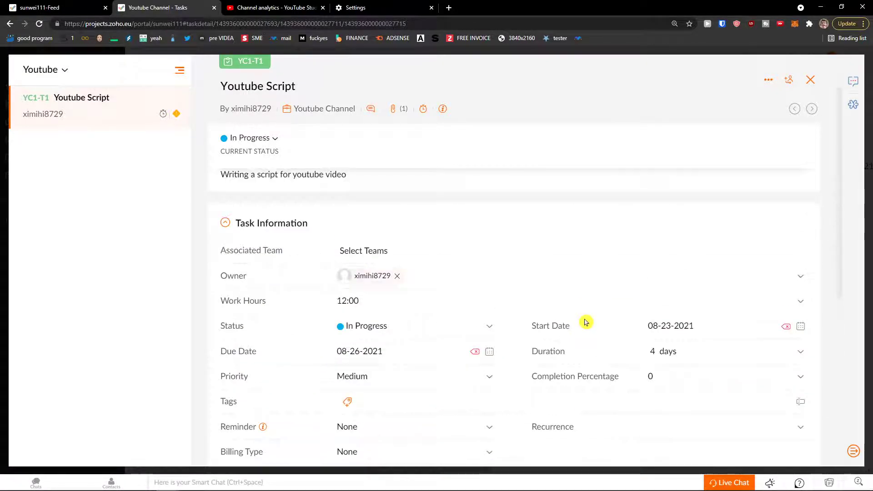
left_click(790, 82)
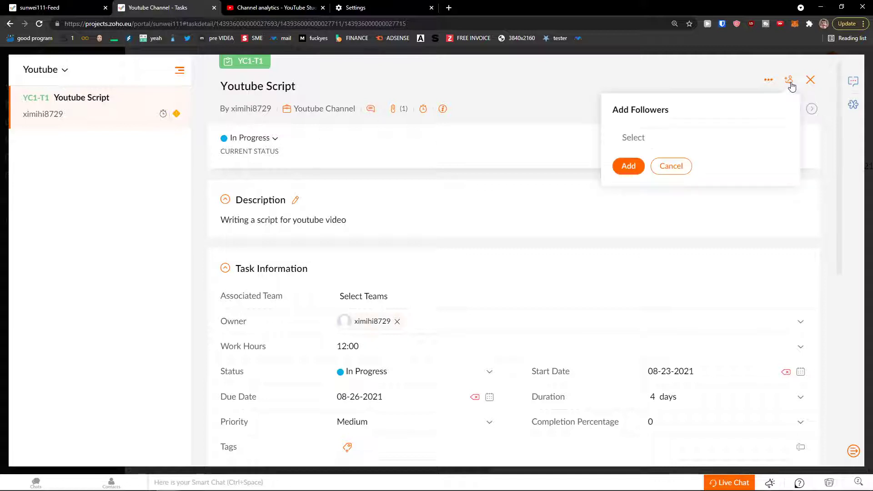
left_click(768, 81)
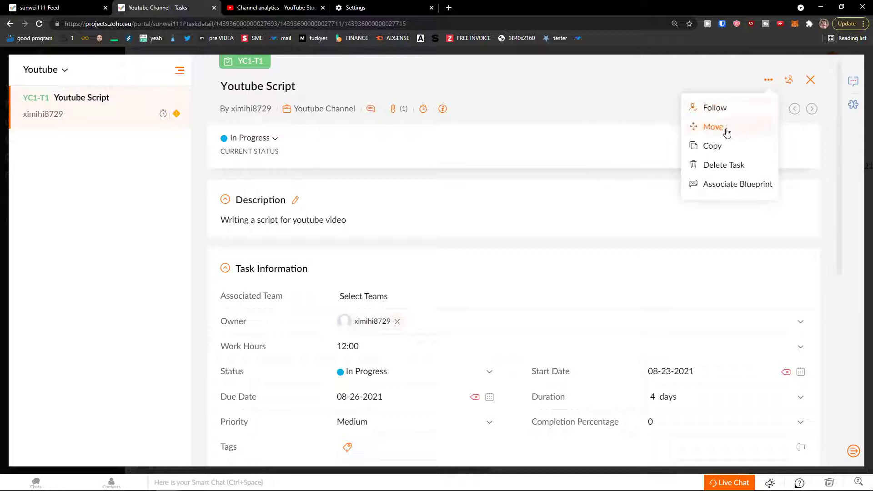
left_click(811, 80)
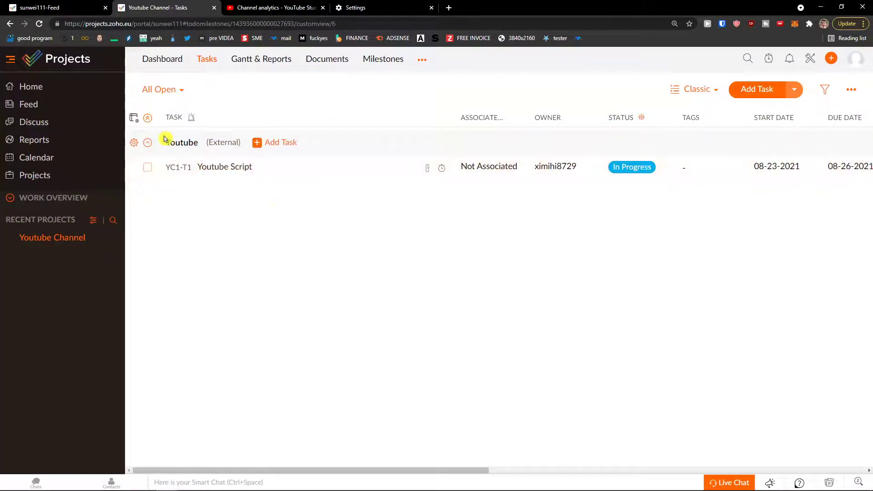
Collapse and expand the task list groups, and visit the Gantt chart before returning.
left_click(148, 143)
left_click(147, 144)
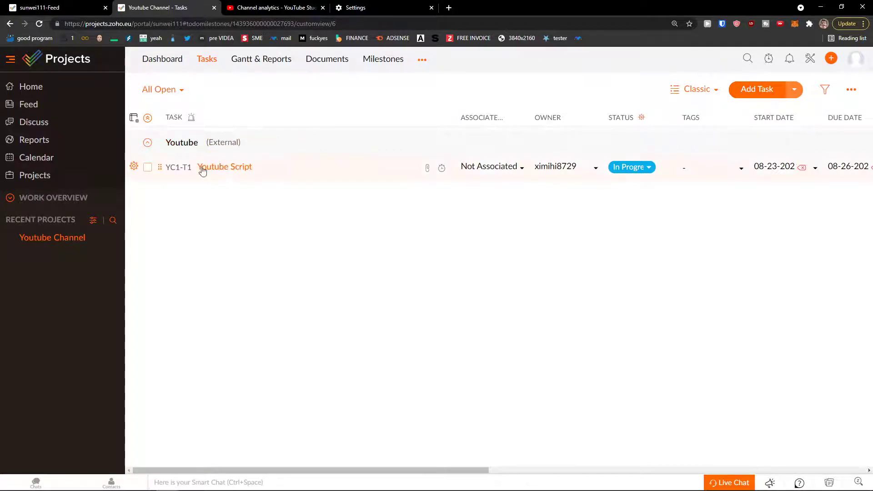
left_click(146, 118)
left_click(148, 119)
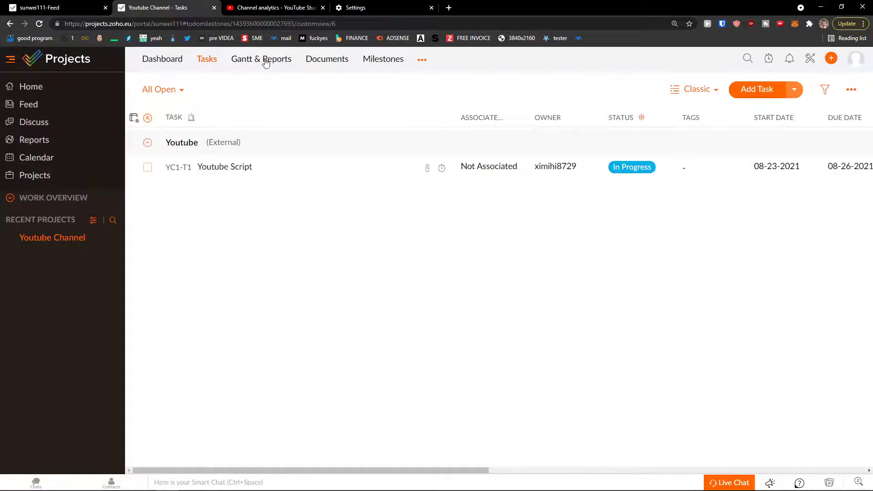
left_click(266, 62)
left_click(202, 62)
Change the task layout to Plain, then to Kanban.
left_click(716, 91)
left_click(688, 133)
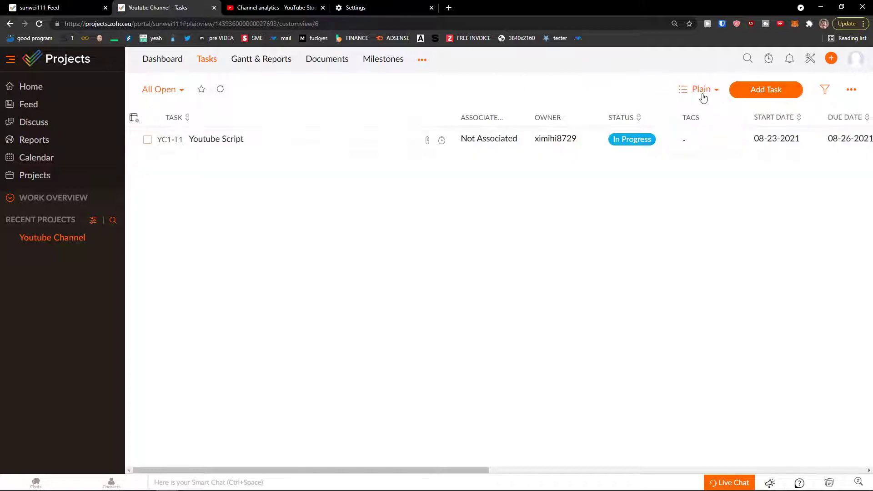
left_click(704, 92)
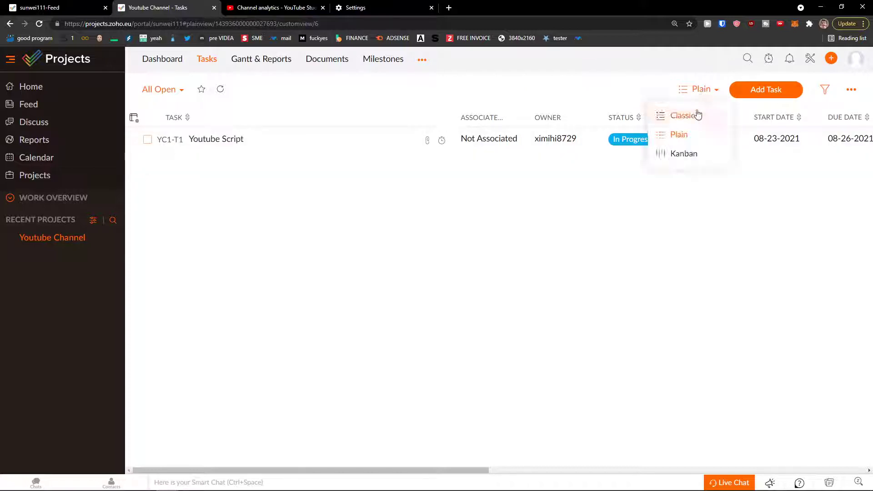
left_click(678, 156)
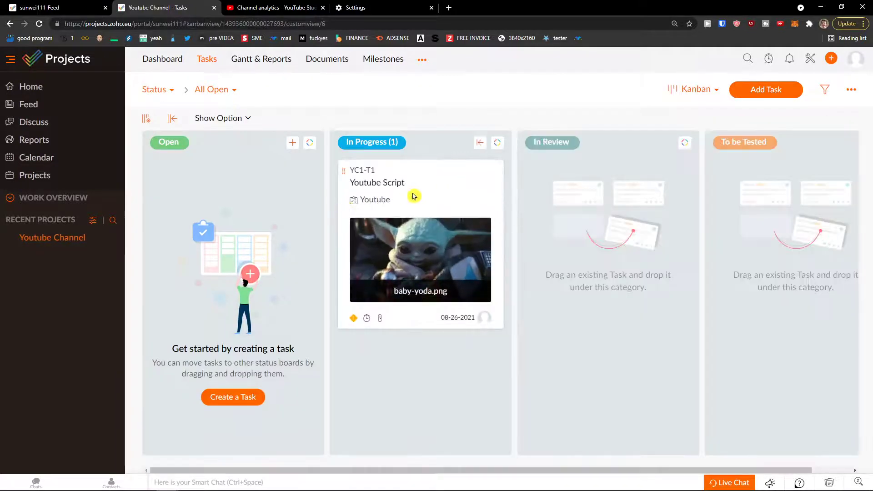
Move Youtube Script to In Review and turn on Collapse Subtasks in the column customization.
left_click_drag(417, 194, 609, 202)
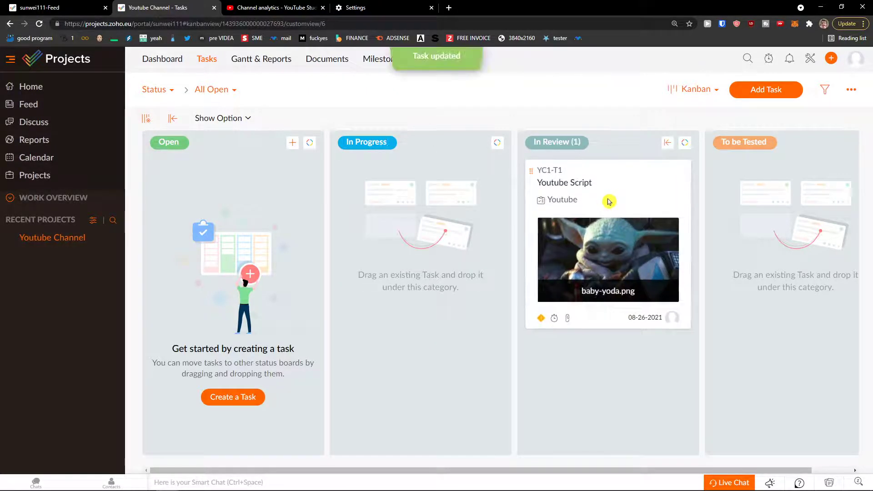
left_click(146, 118)
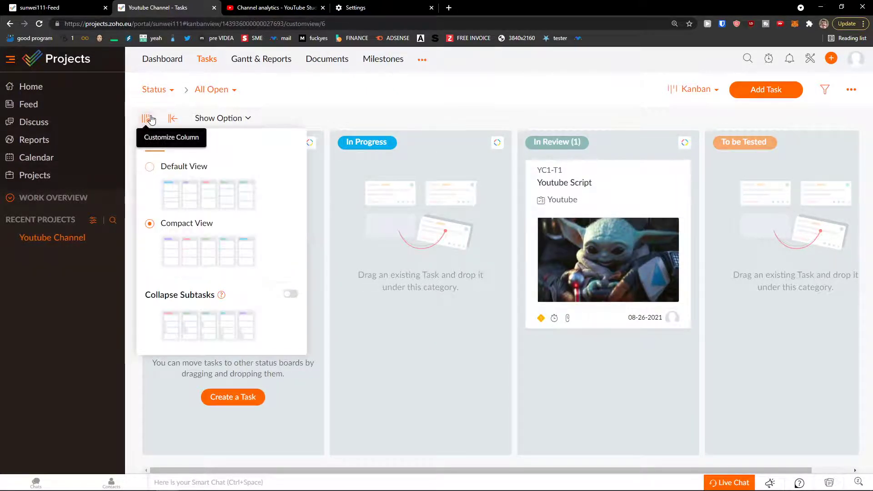
left_click(290, 294)
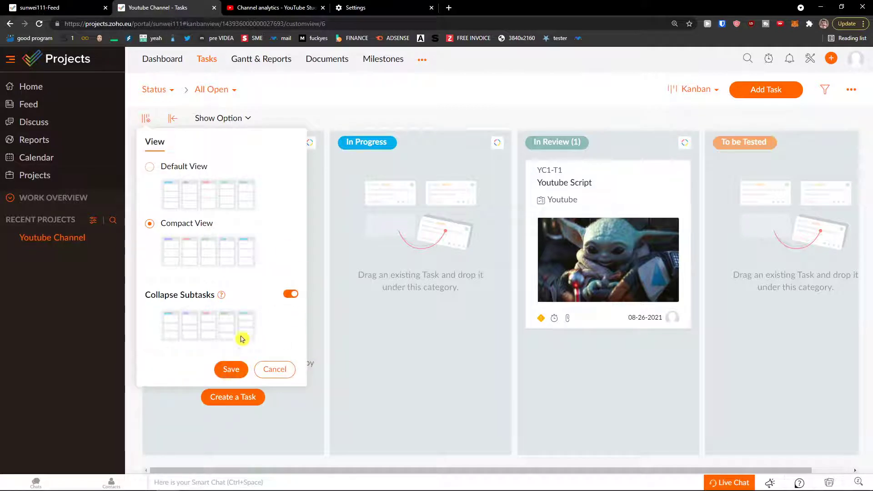
left_click(231, 369)
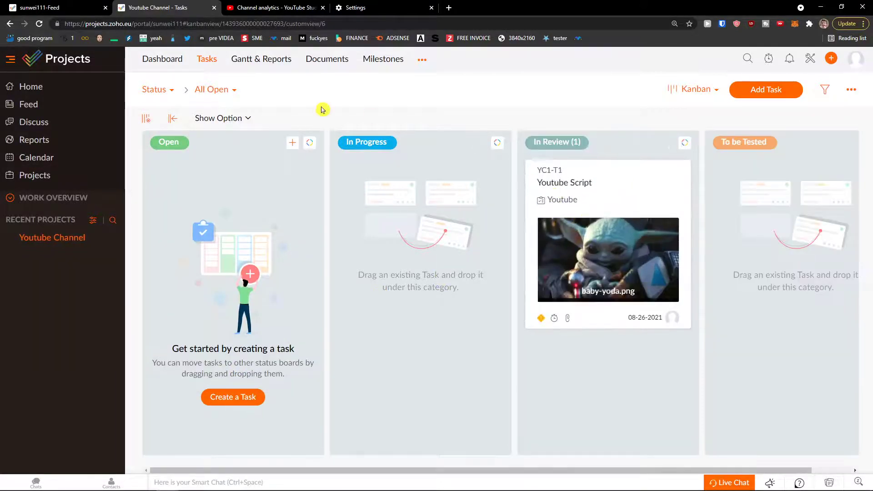
Hide image preview, task list and task prefix on cards, then return Youtube Script to In Progress and open it.
left_click(228, 121)
left_click(246, 193)
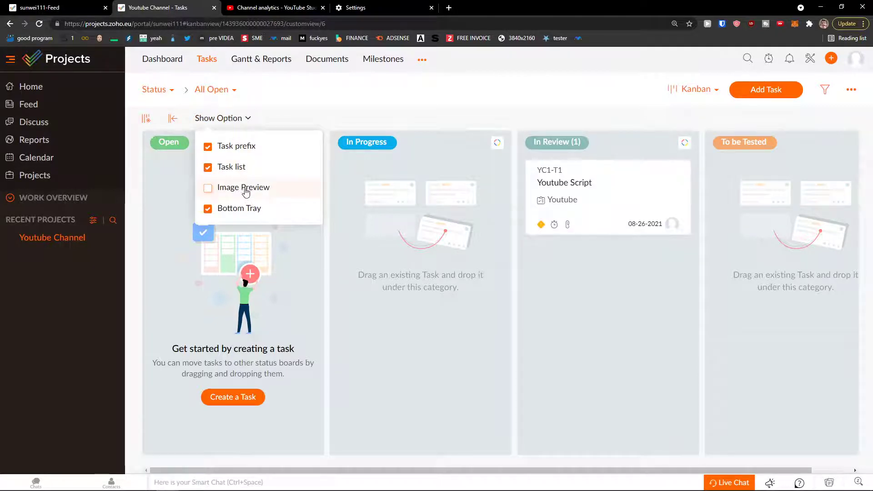
left_click(239, 174)
left_click(238, 173)
left_click(236, 171)
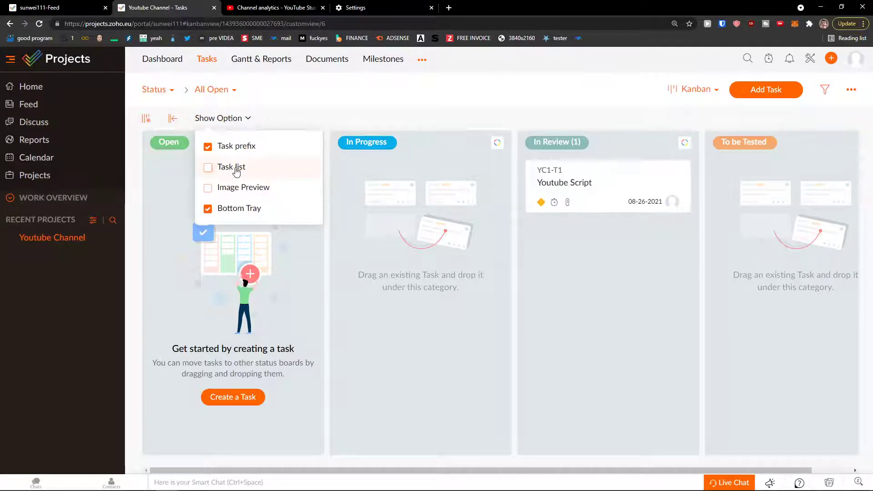
left_click(242, 150)
left_click(243, 150)
left_click(243, 150)
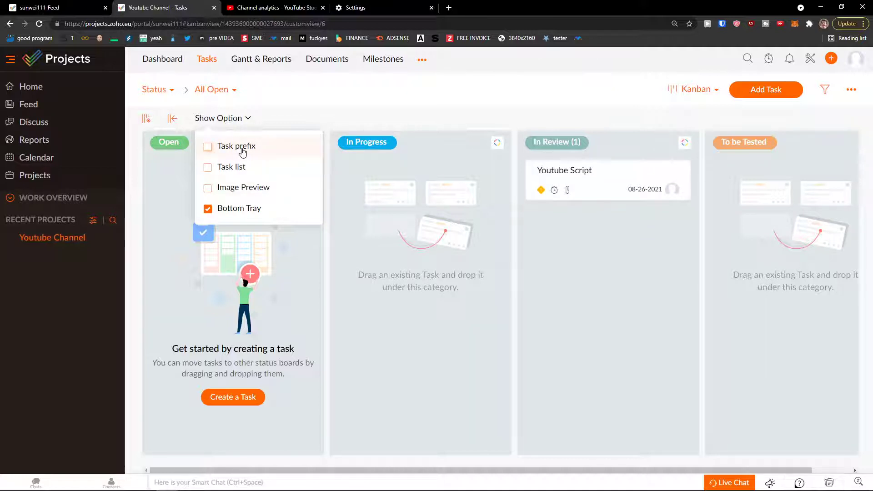
left_click_drag(585, 173, 412, 182)
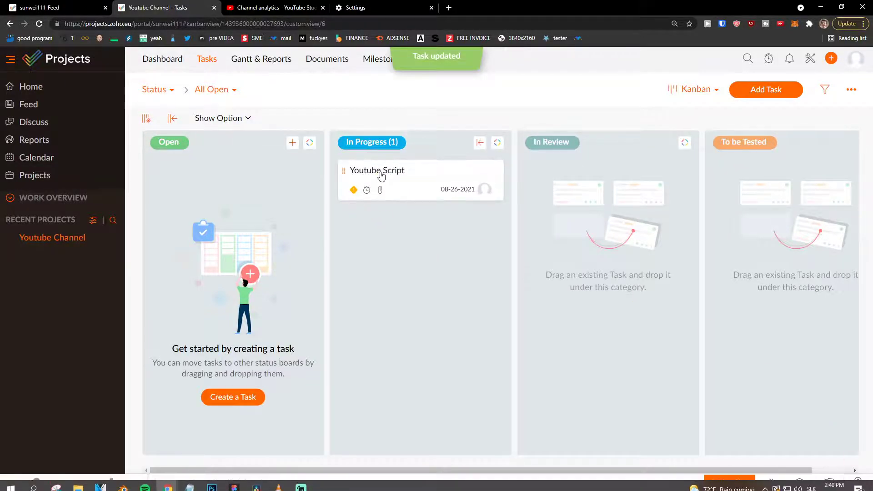
left_click(359, 172)
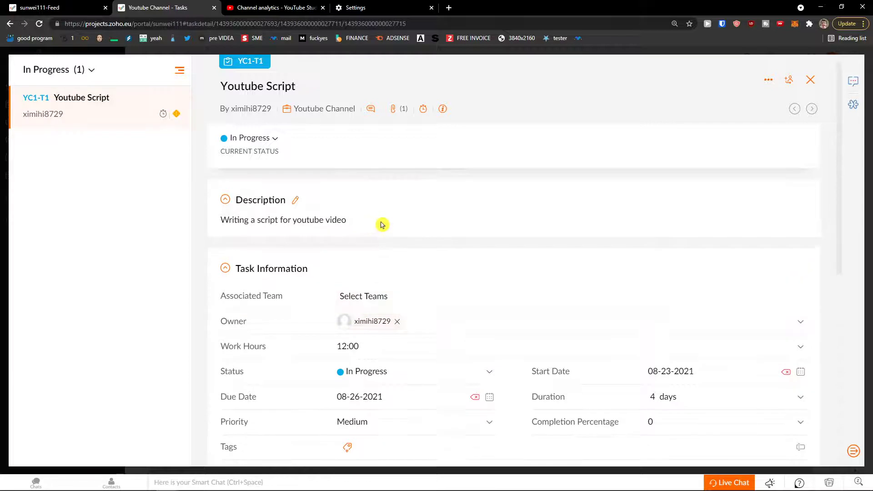
Leave Youtube Script's status In Progress, close its details, and switch to Gantt & Reports.
scroll(397, 227, "down", 1)
scroll(396, 228, "up", 1)
scroll(396, 227, "down", 4)
scroll(396, 226, "down", 2)
scroll(389, 227, "up", 6)
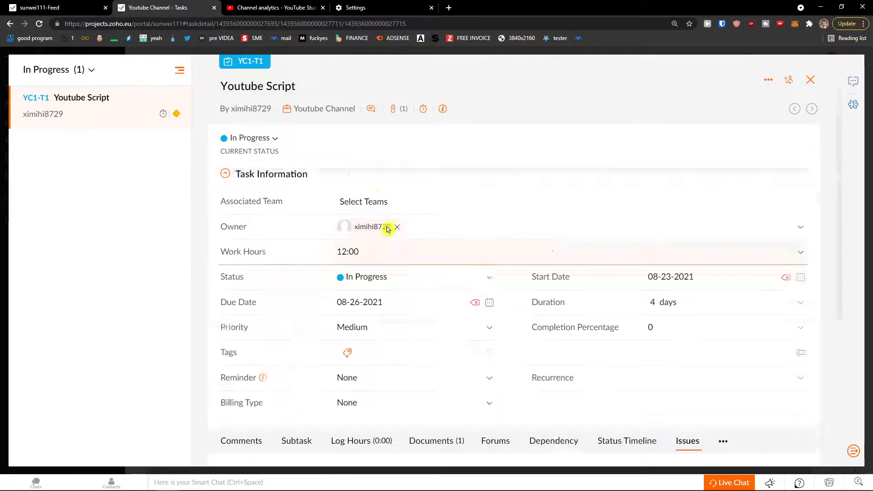
left_click(274, 138)
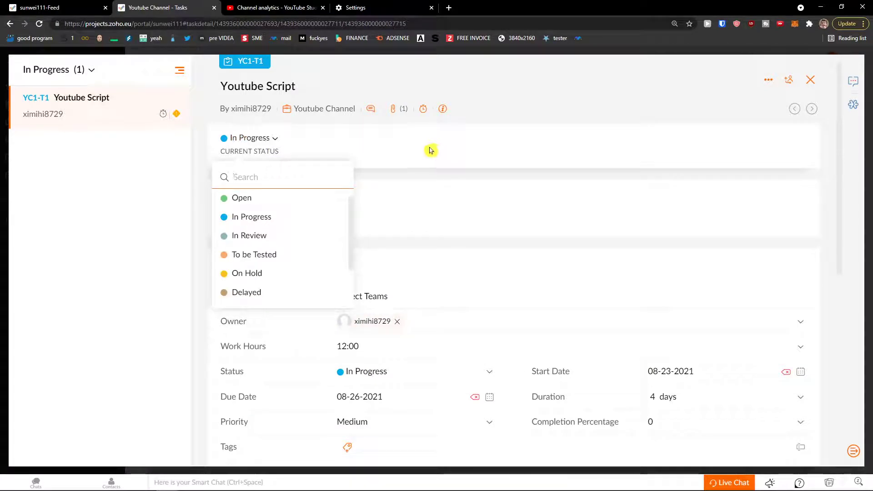
left_click(413, 148)
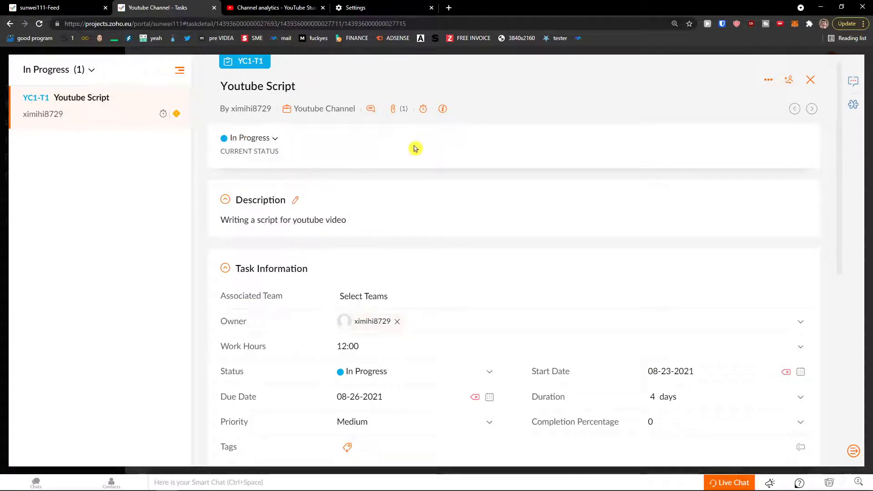
left_click(811, 82)
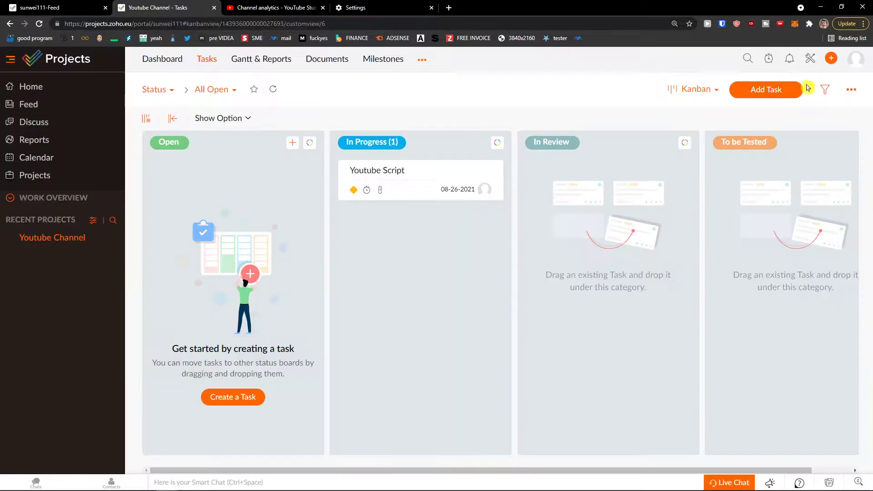
left_click_drag(397, 176, 436, 171)
left_click(250, 64)
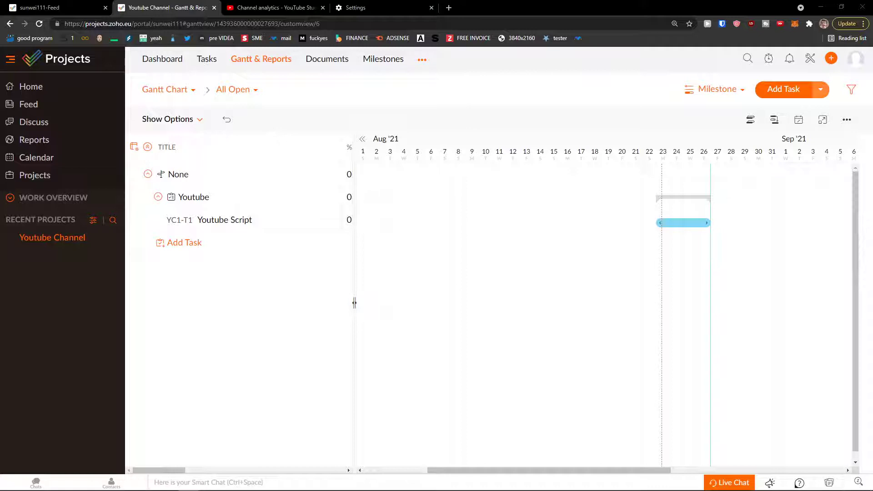
Browse the report views, including task reports, and return to the Gantt chart.
left_click(198, 93)
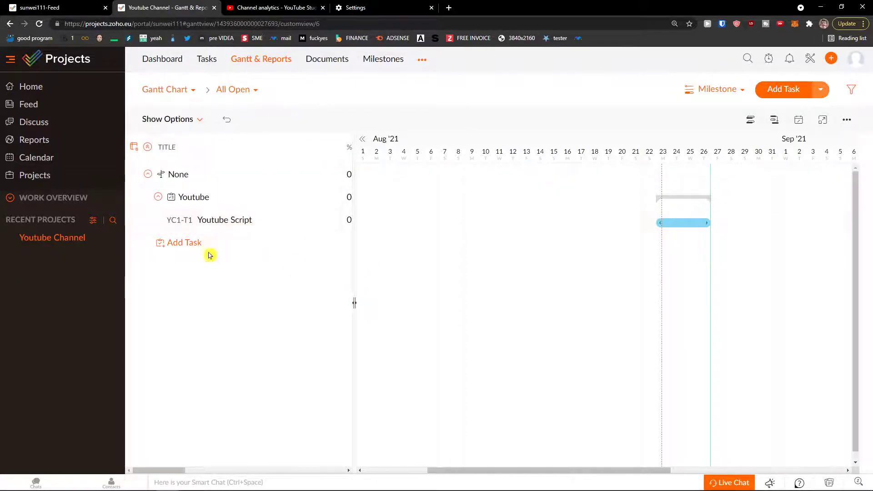
left_click(186, 96)
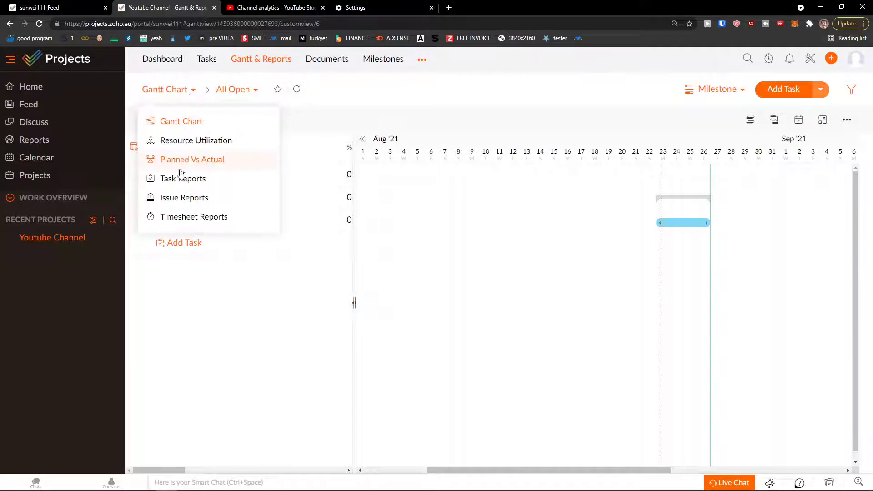
left_click(186, 179)
left_click(187, 92)
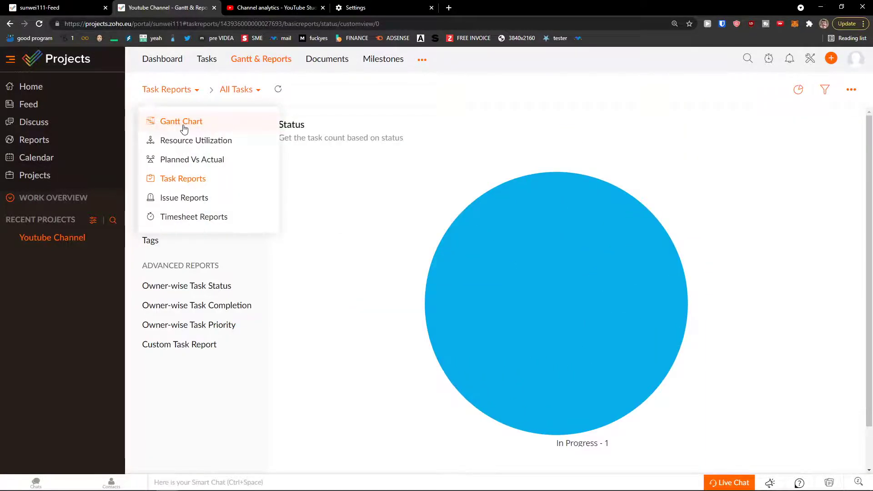
left_click(161, 121)
Set Youtube Script's completion to 30% in the widened Gantt task table, then narrow it back.
left_click_drag(354, 291, 737, 290)
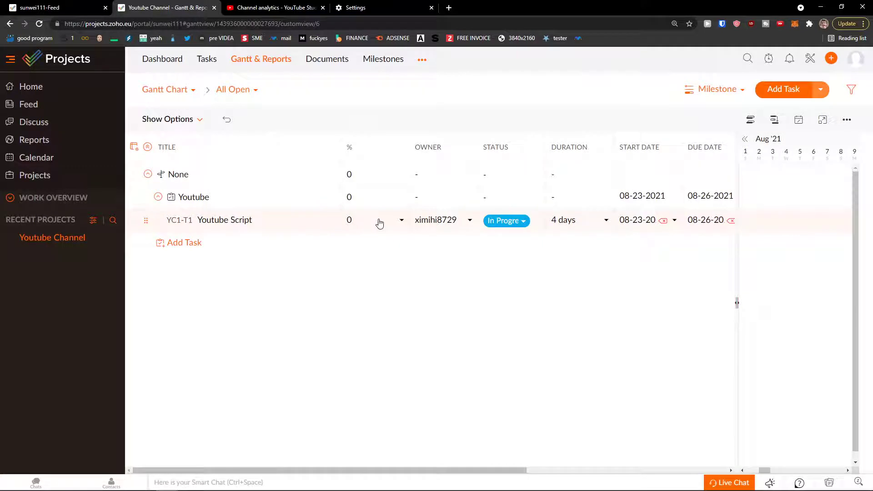
left_click(376, 221)
left_click(364, 306)
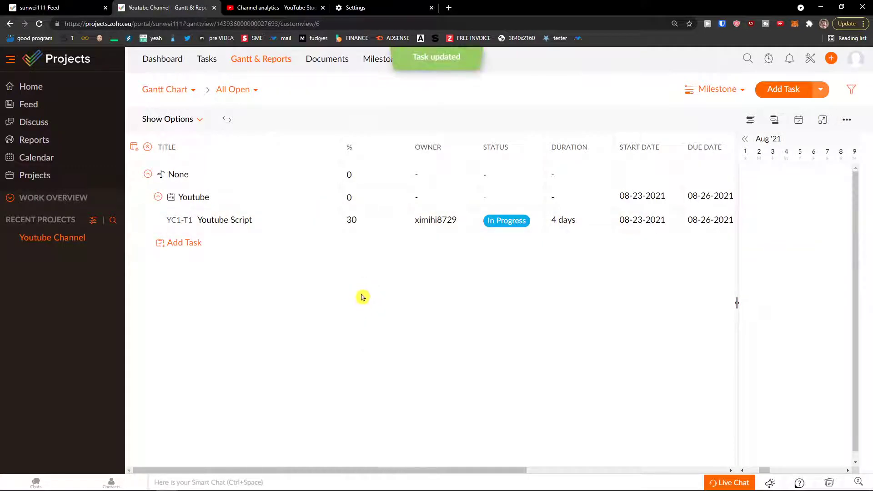
left_click_drag(495, 471, 382, 425)
left_click_drag(737, 303, 315, 304)
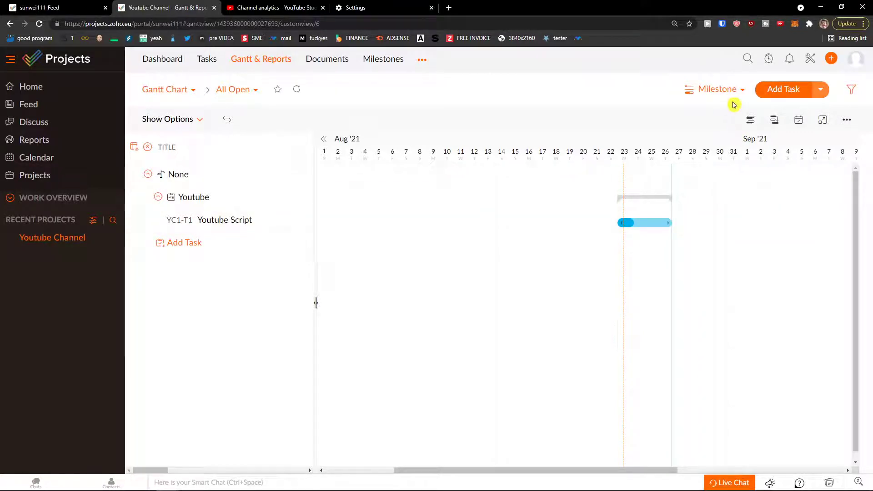
Switch the Gantt grouping to Chronology and then back to Milestone.
left_click(717, 94)
left_click(715, 116)
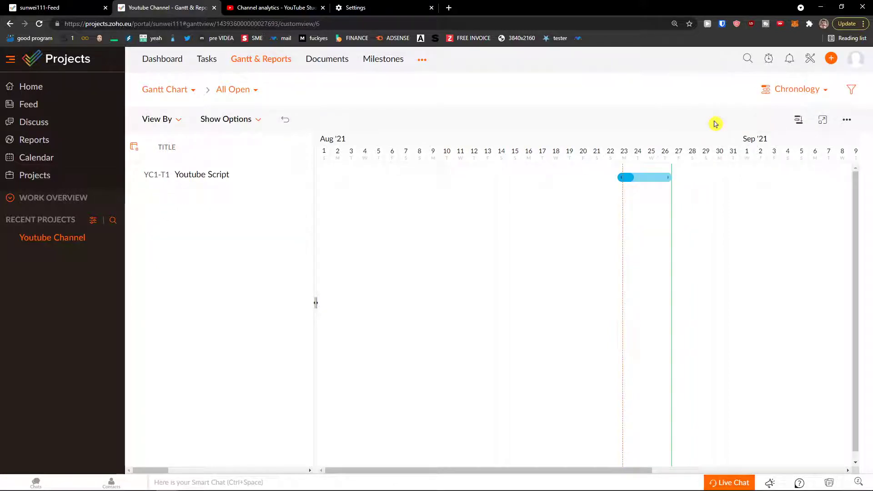
left_click(778, 91)
left_click(771, 136)
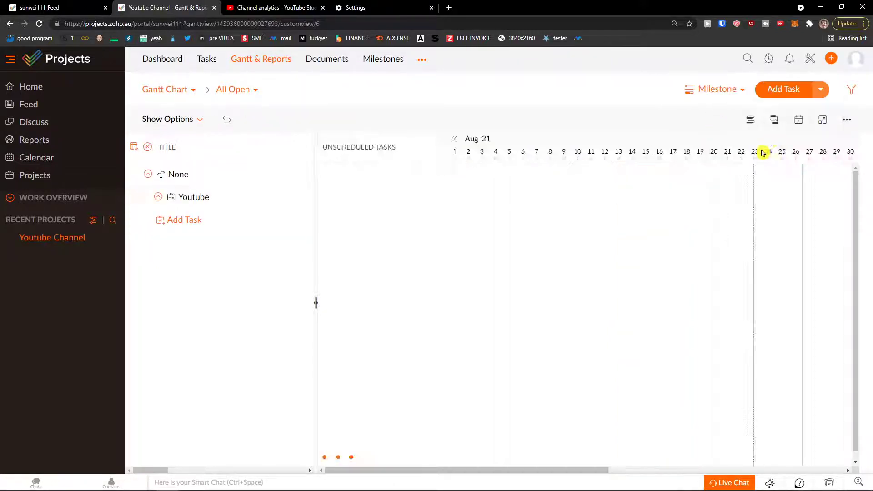
Look through baseline, critical path, unscheduled tasks and extra Gantt options, then go to Documents.
left_click(751, 121)
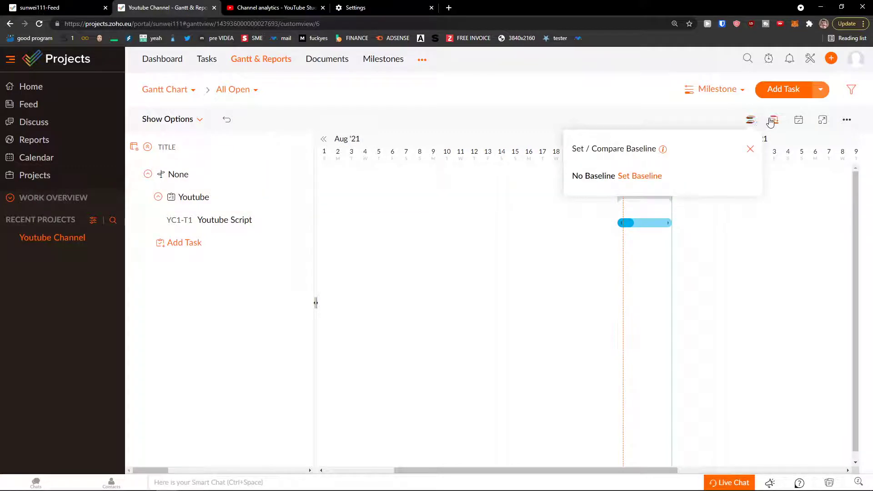
left_click(774, 120)
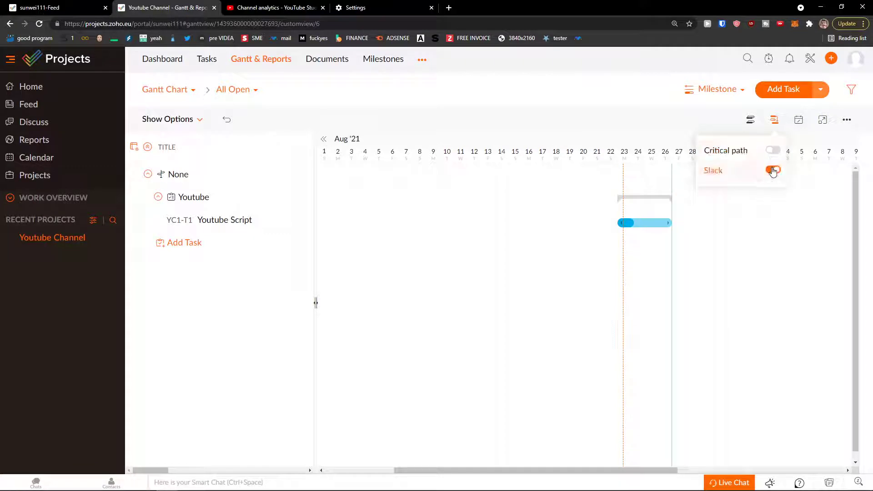
left_click(798, 123)
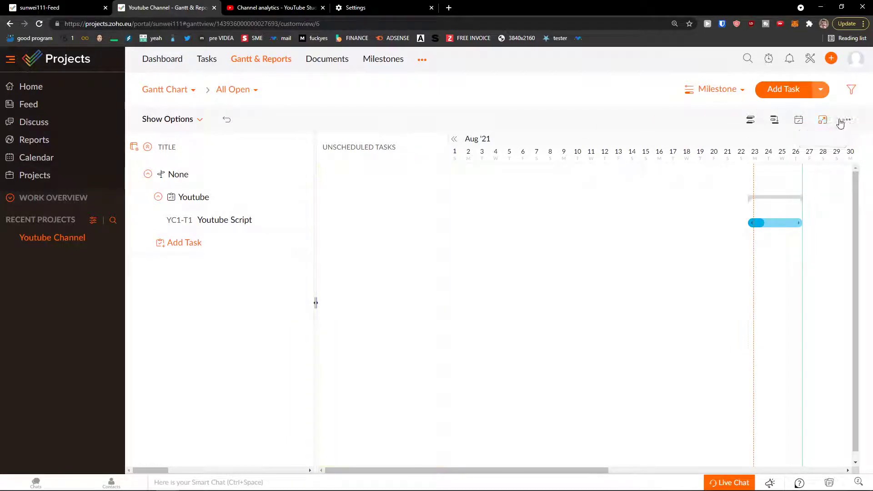
left_click(846, 120)
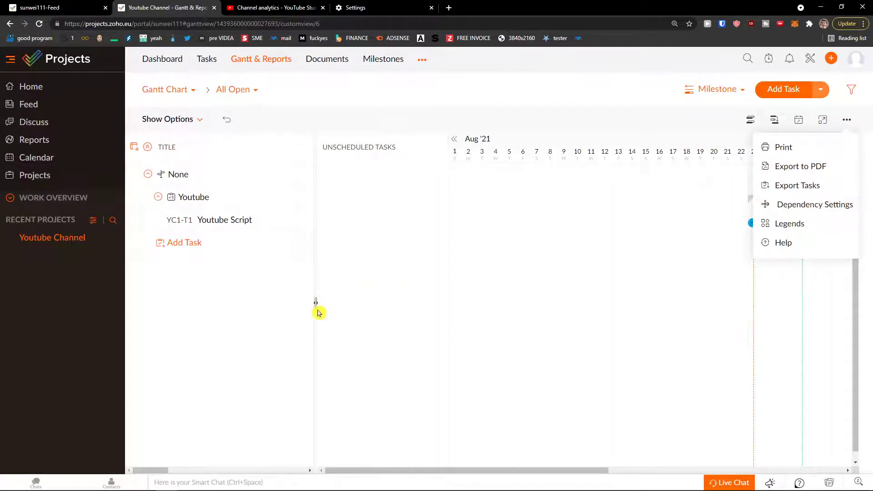
left_click_drag(315, 305, 385, 319)
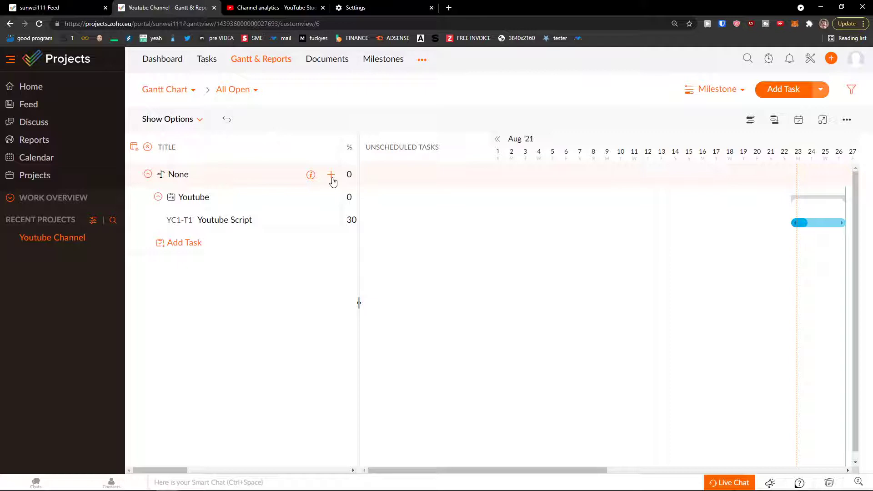
left_click(328, 63)
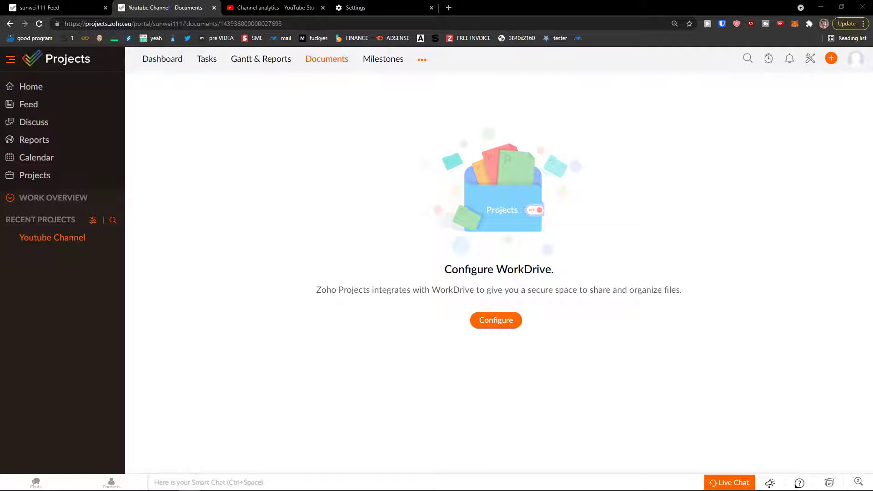
Start the WorkDrive setup from Documents, dismiss it unconfigured, and go to the Milestones page.
left_click(396, 59)
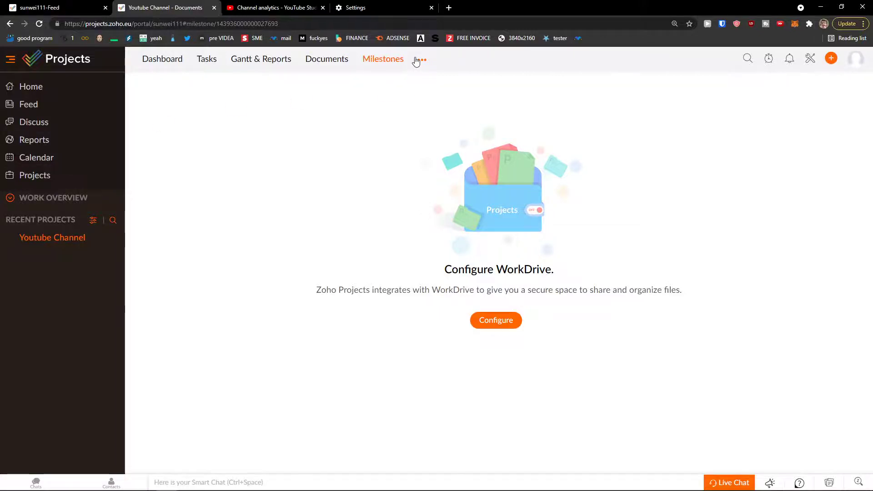
left_click(421, 60)
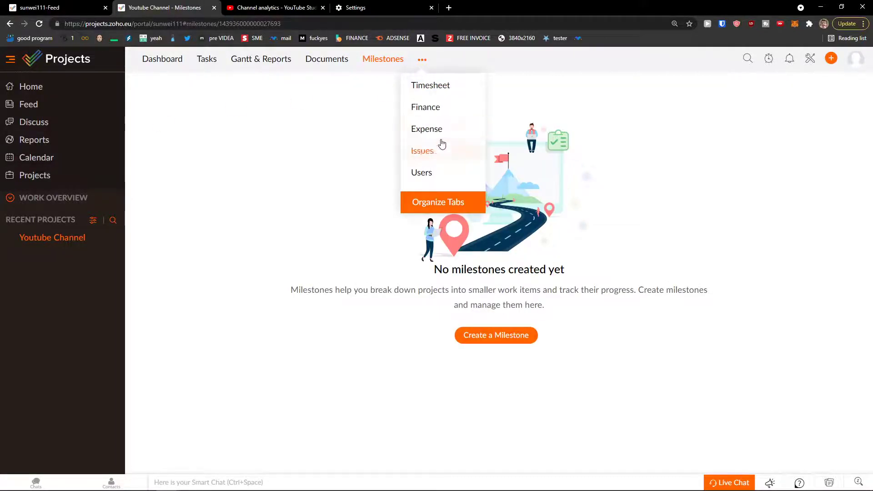
left_click(323, 64)
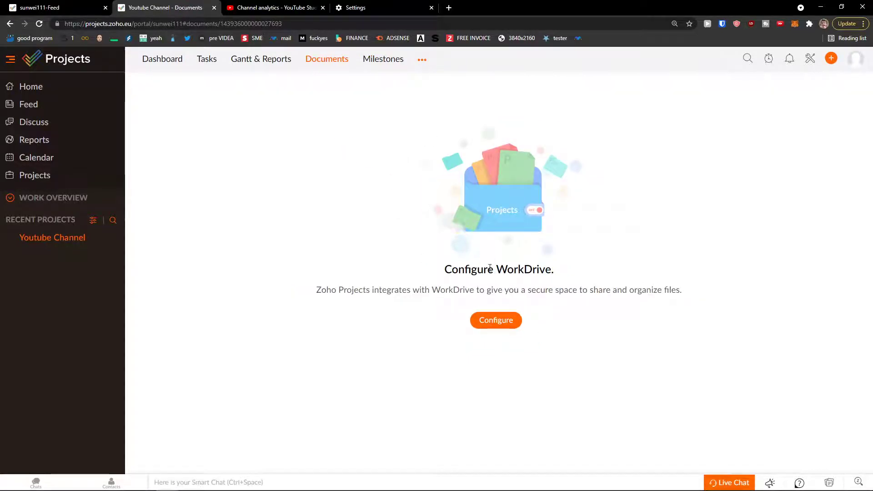
left_click(517, 321)
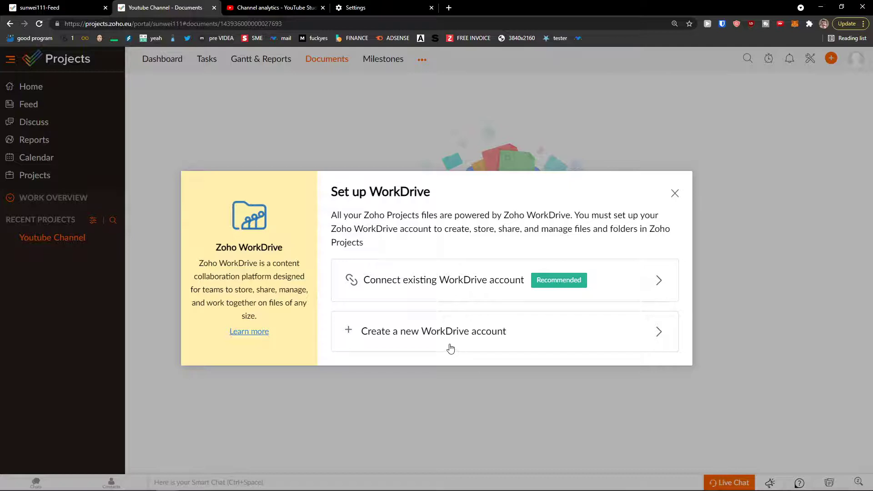
left_click(675, 194)
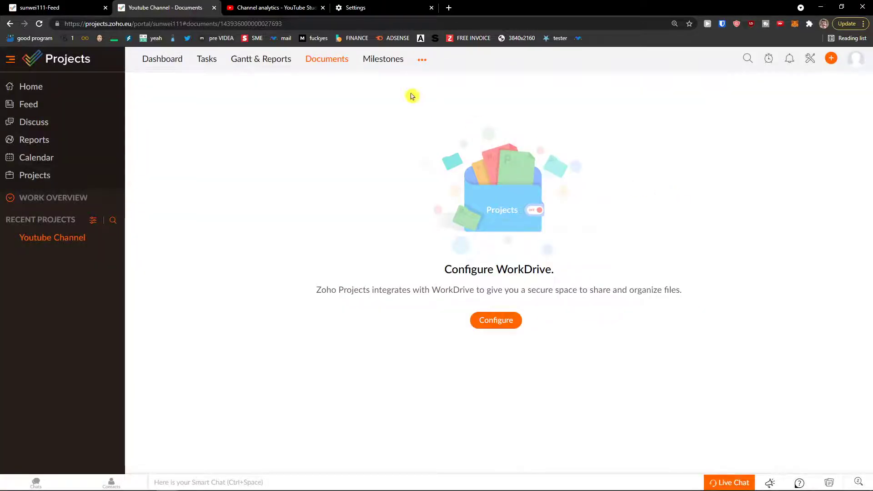
left_click(389, 69)
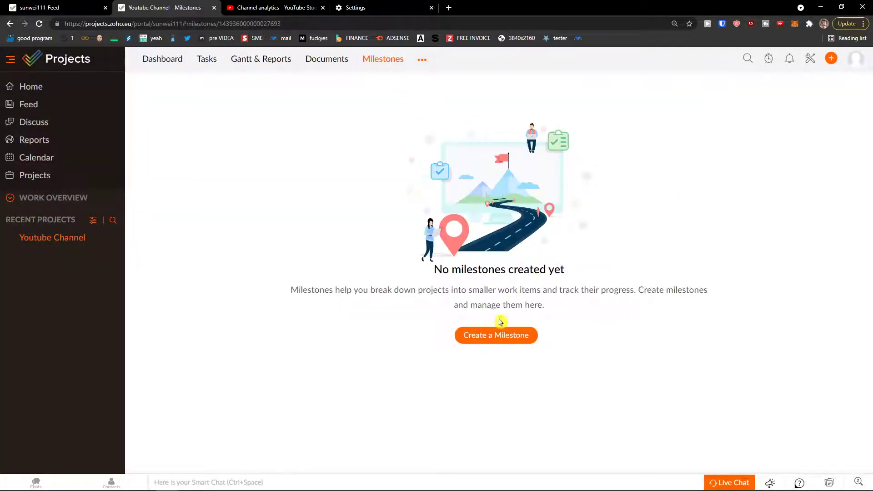
Add 'Youtube Videos Milestone' ending 08-25-2021 with an Internal flag, then return to Tasks.
left_click(497, 335)
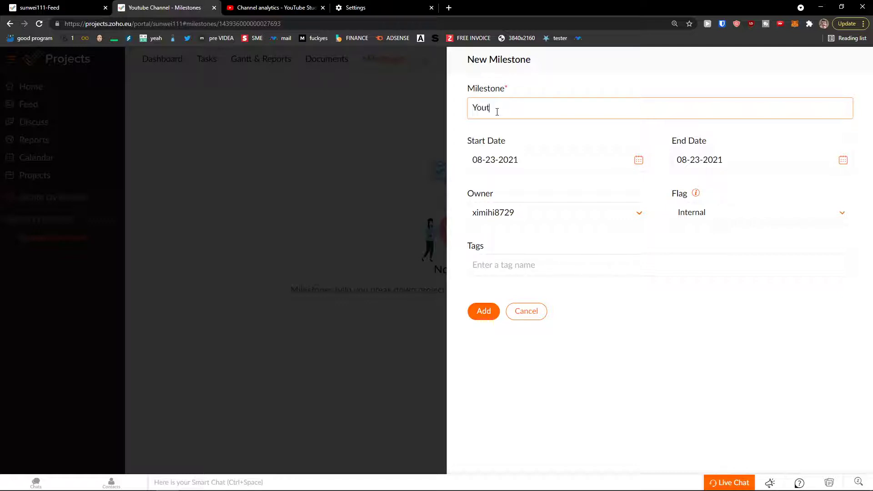
type("Videos Mileston")
left_click(707, 168)
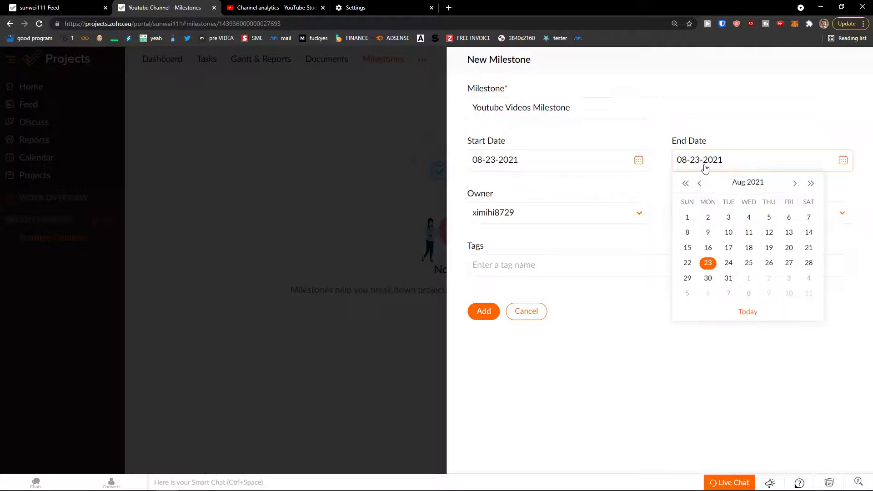
left_click(739, 263)
left_click(725, 219)
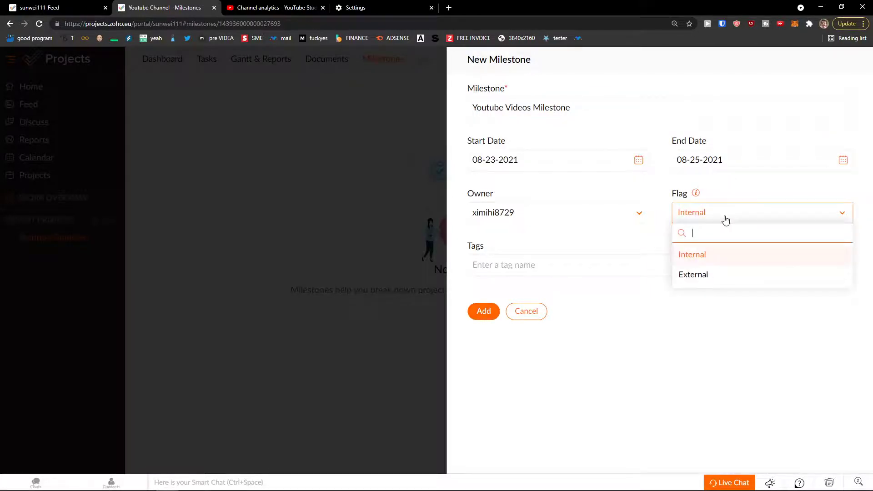
left_click(714, 262)
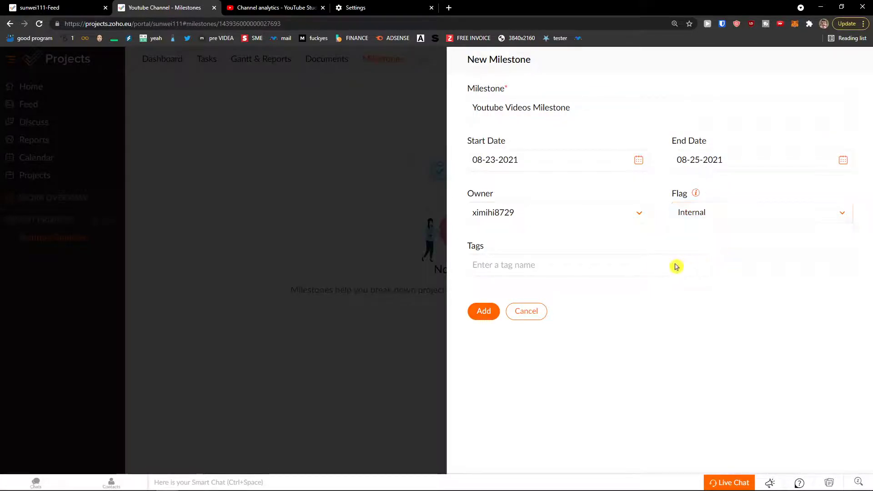
left_click(484, 312)
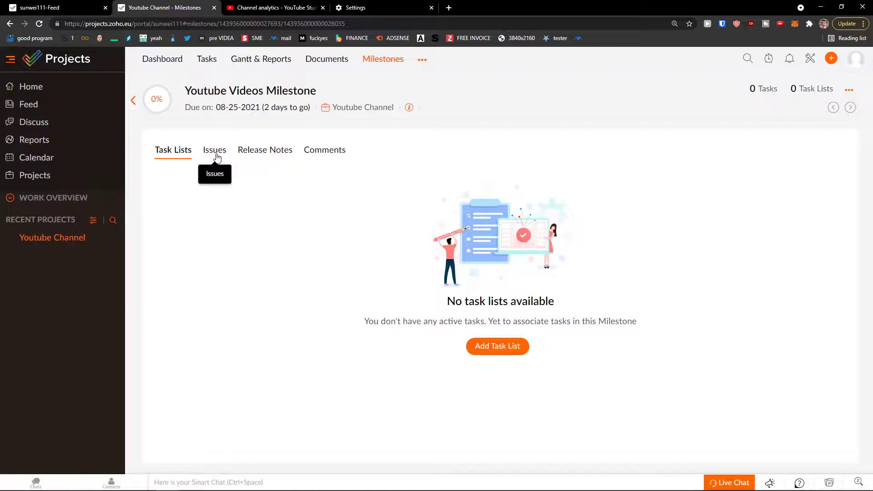
left_click(215, 65)
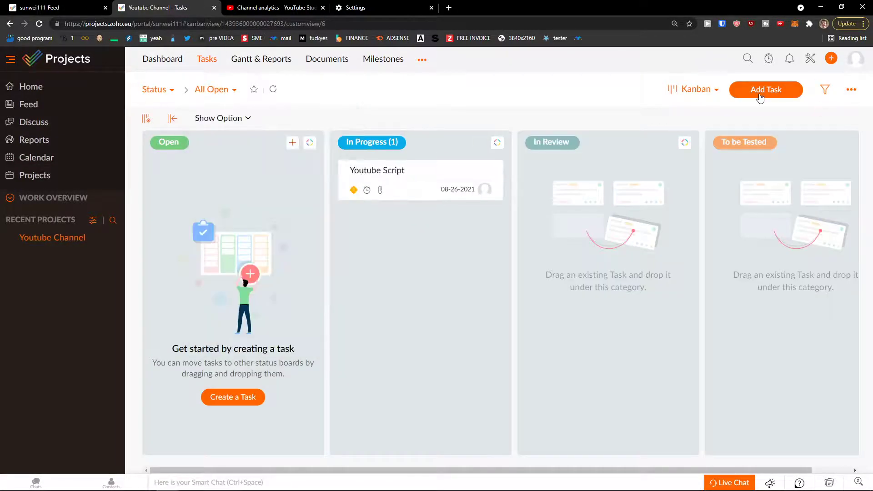
Start a new task, scroll through the form, cancel it, and go to Milestones.
left_click(765, 88)
scroll(573, 246, "down", 5)
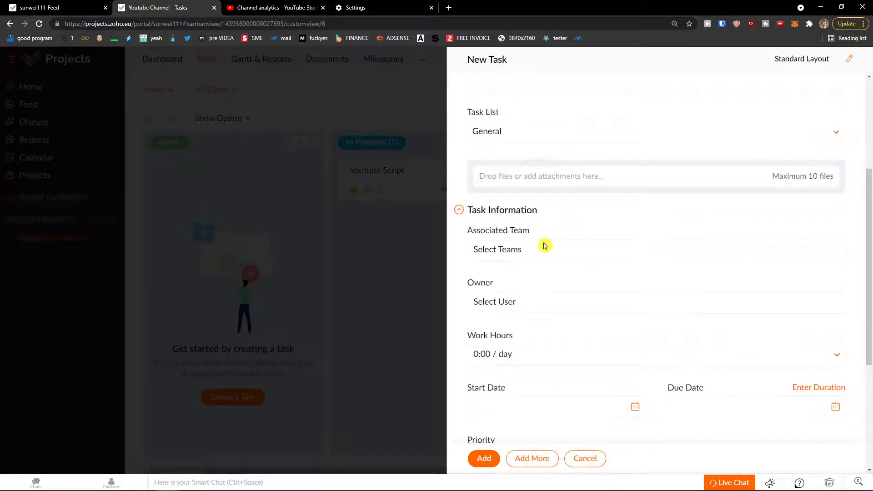
scroll(463, 226, "down", 2)
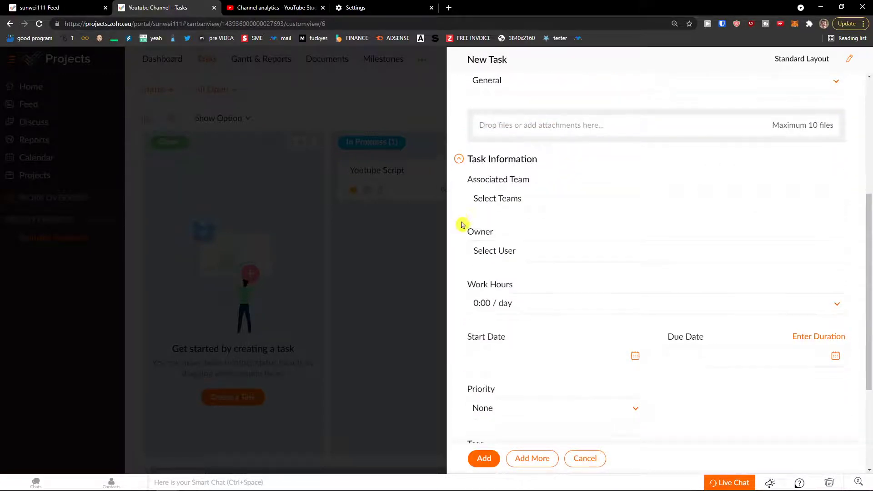
scroll(463, 226, "down", 2)
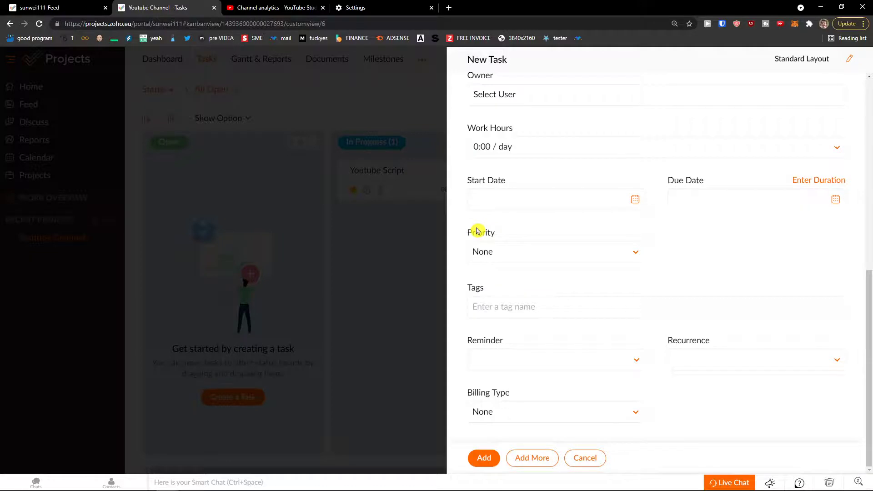
scroll(477, 231, "up", 9)
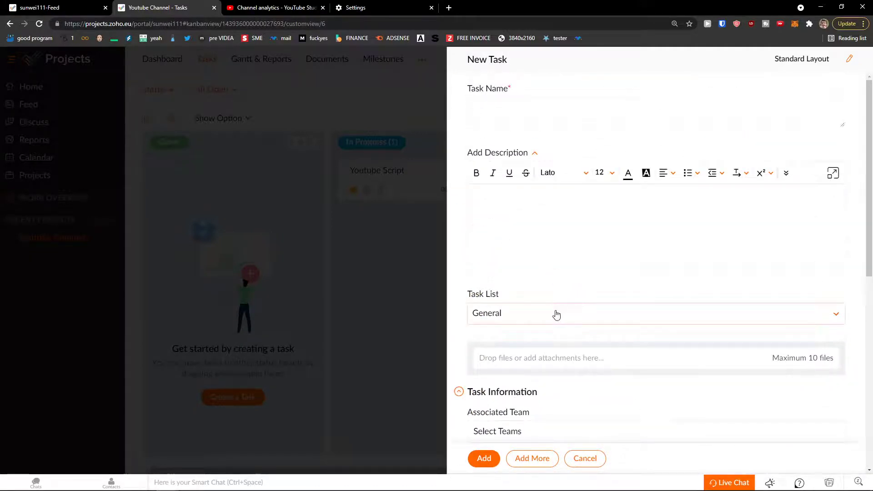
scroll(556, 314, "down", 6)
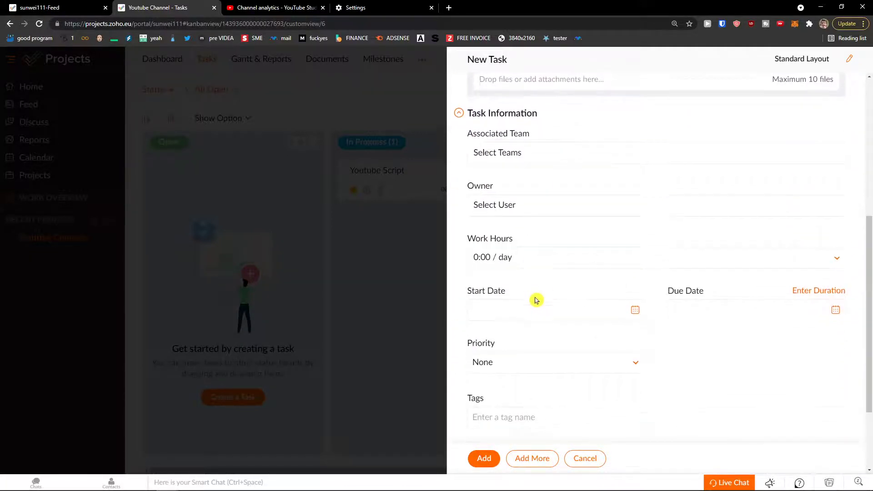
scroll(516, 298, "down", 2)
scroll(496, 299, "up", 8)
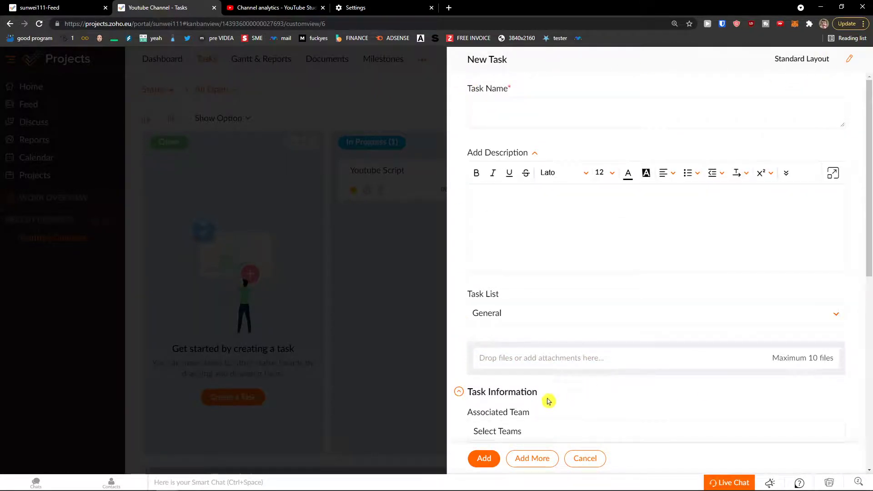
left_click(599, 459)
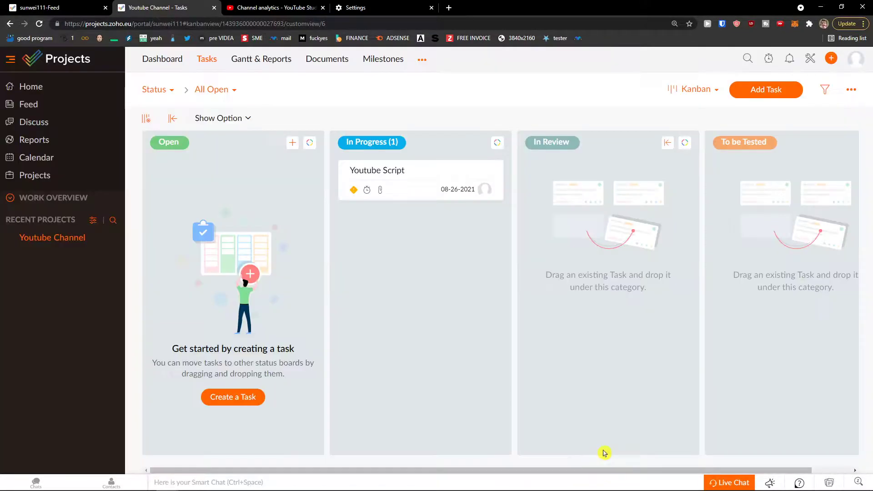
left_click(398, 66)
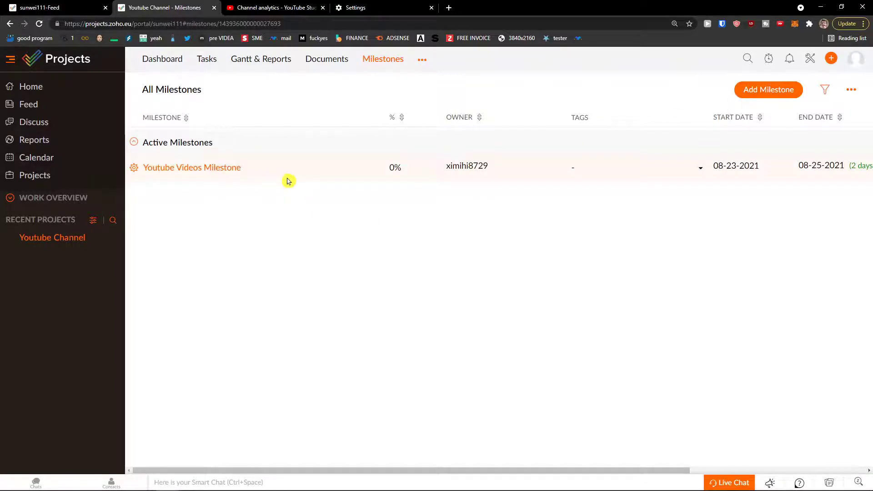
Add a task list named 'Youtube SEO 2' under Youtube Videos Milestone and open it.
left_click(224, 172)
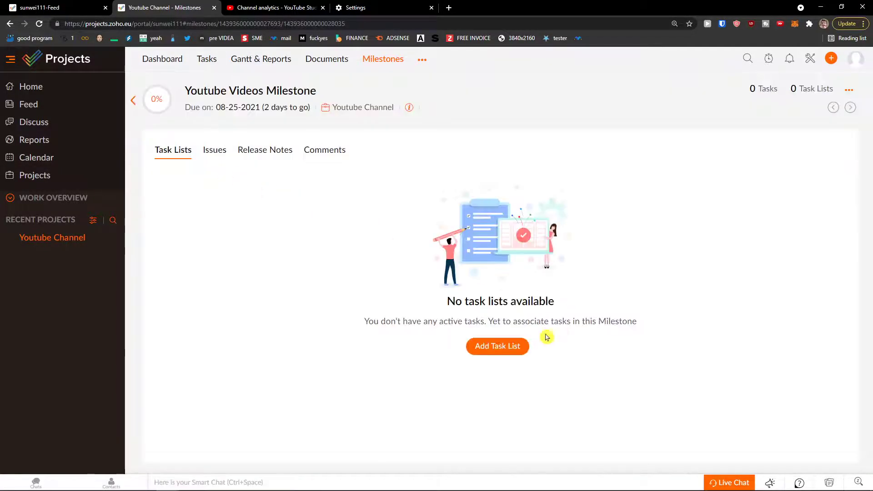
left_click(522, 346)
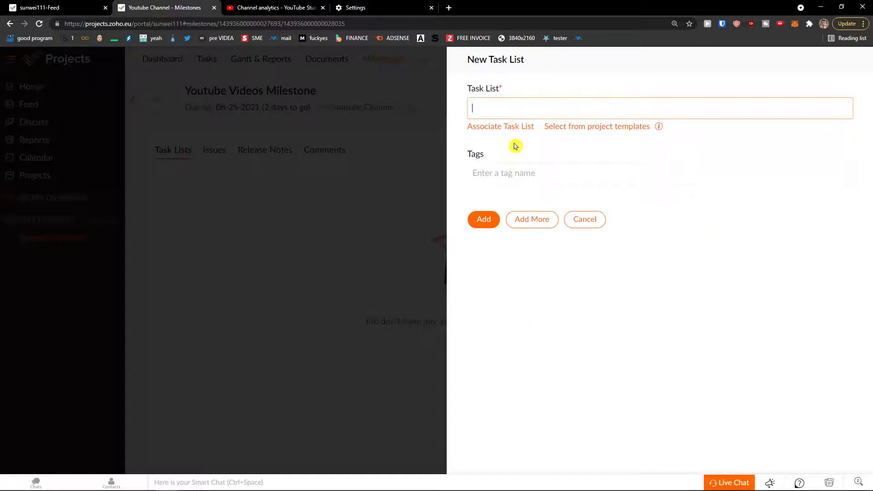
type("Youtube SEO 2")
left_click(473, 227)
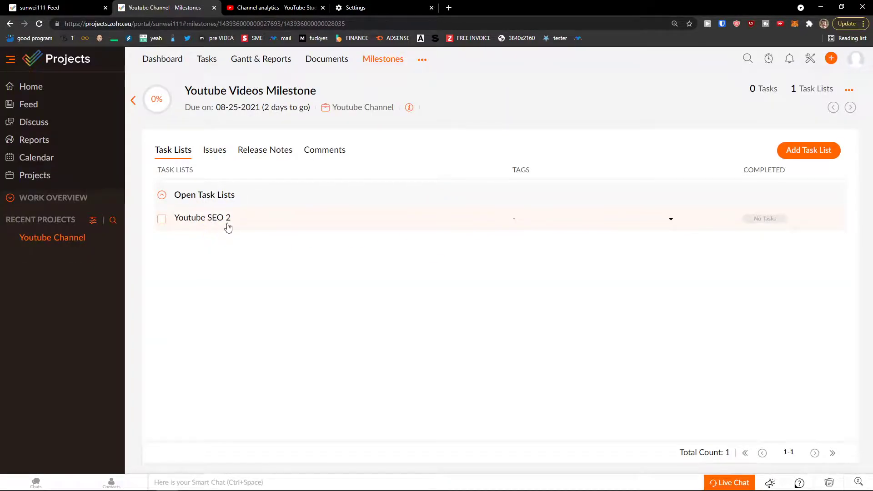
left_click(671, 220)
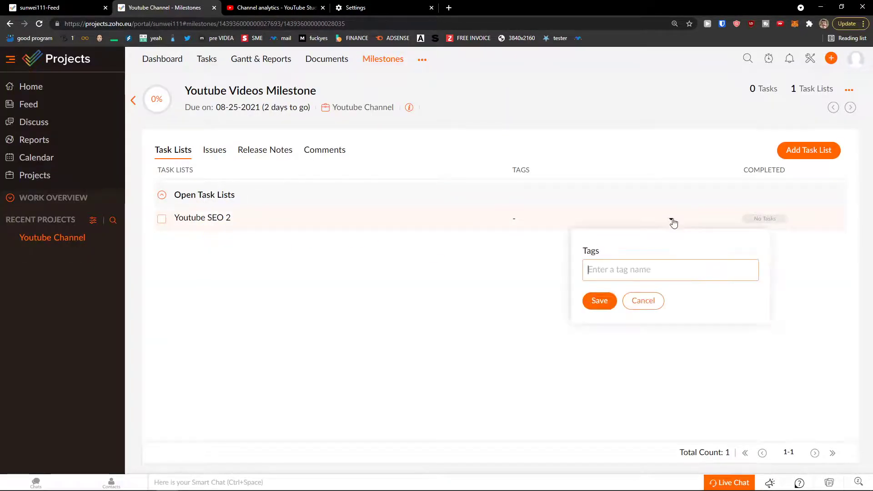
left_click(226, 221)
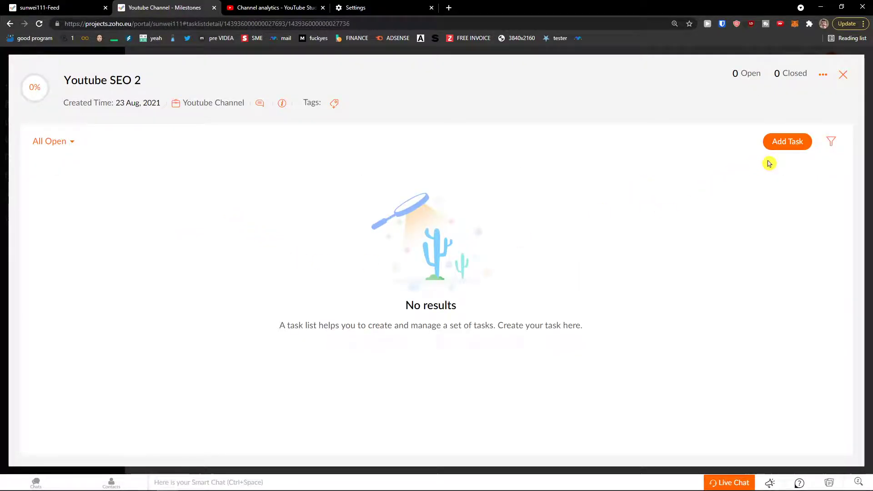
Add the task 'this is a task 123' to Youtube SEO 2, then close its detail panels.
left_click(780, 143)
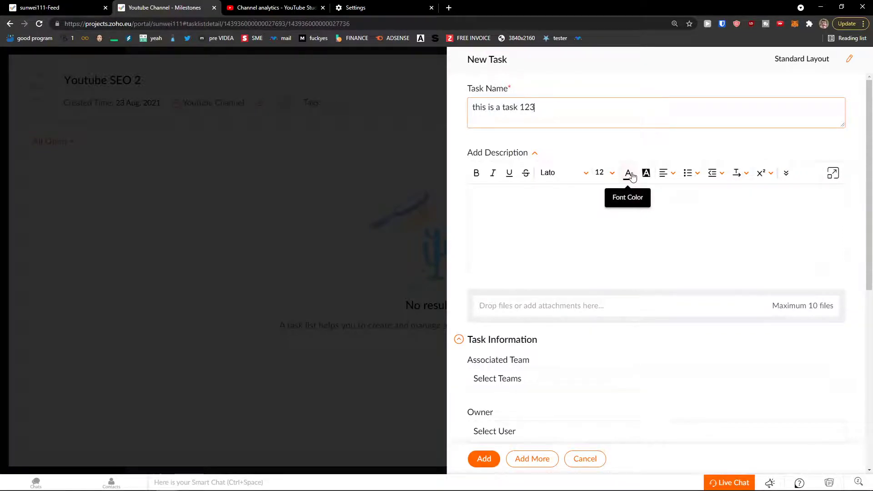
scroll(589, 211, "down", 2)
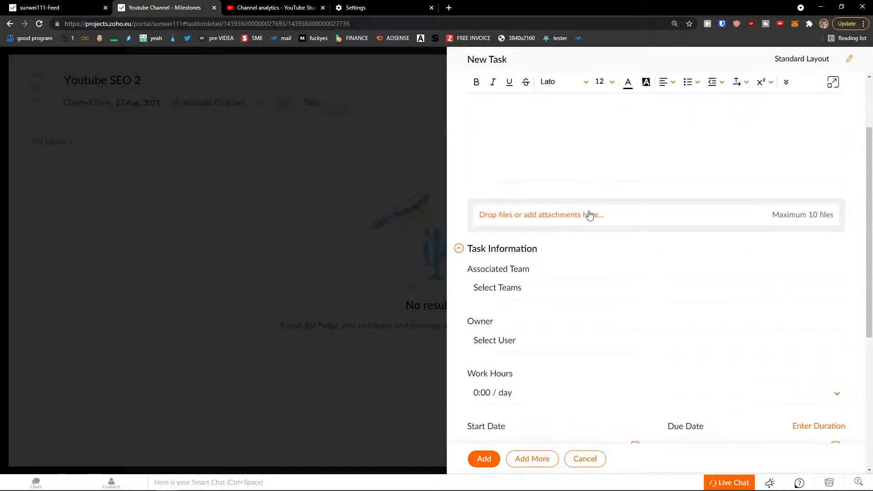
left_click(483, 458)
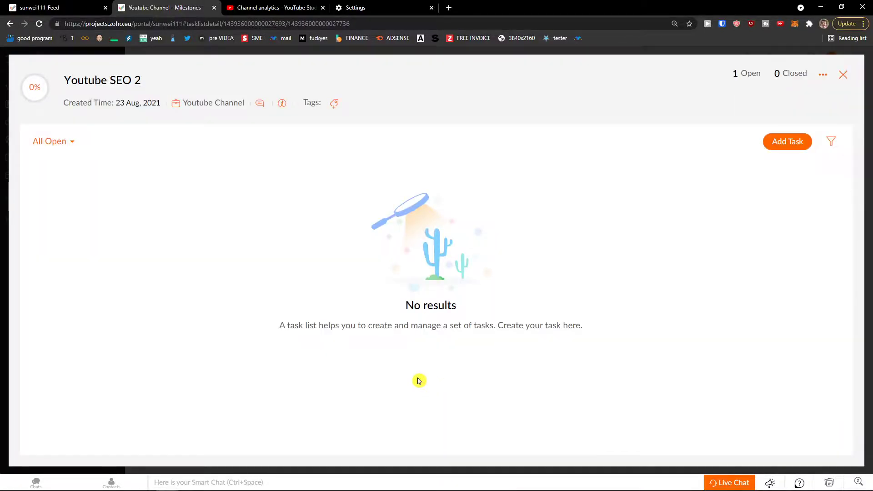
scroll(444, 394, "down", 3)
scroll(444, 393, "up", 3)
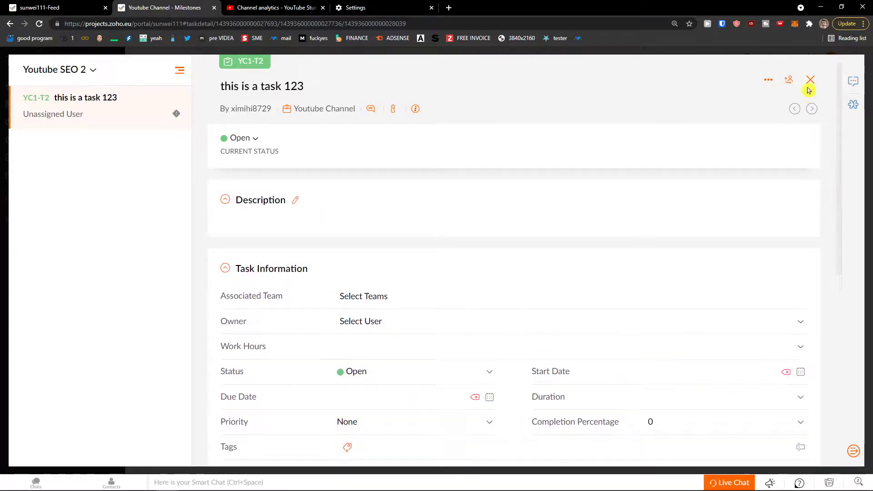
left_click(810, 80)
left_click(819, 76)
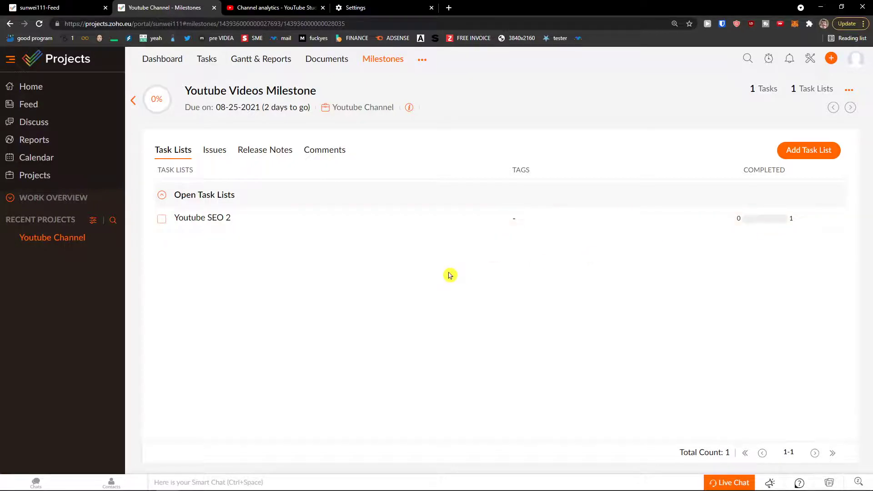
Select the Youtube SEO 2 list and try moving it to another project, then cancel.
left_click(161, 219)
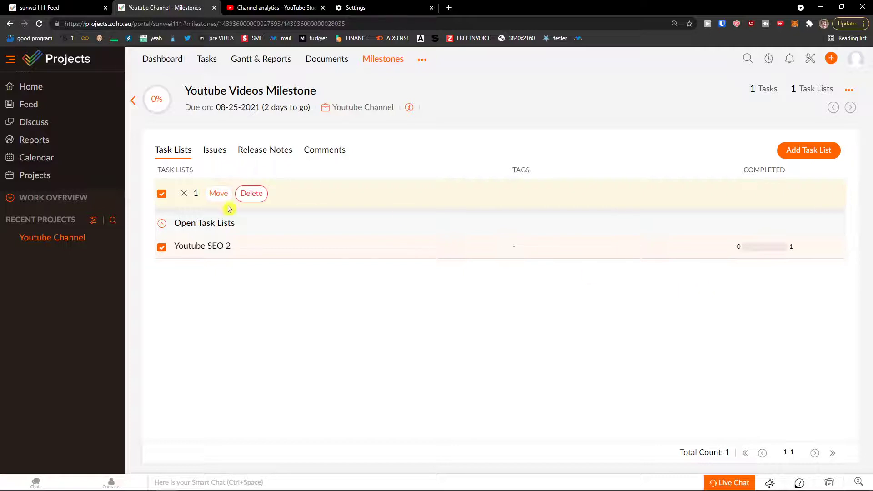
left_click(162, 246)
left_click(161, 219)
left_click(219, 194)
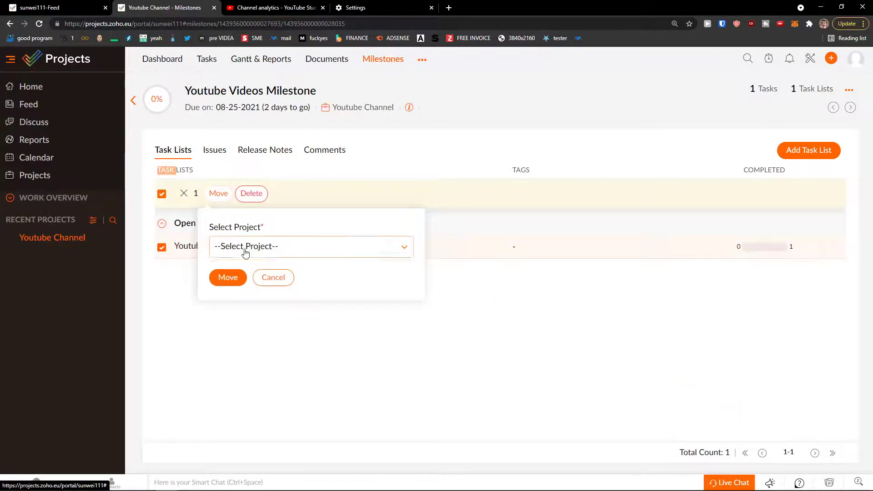
left_click(244, 249)
left_click(182, 296)
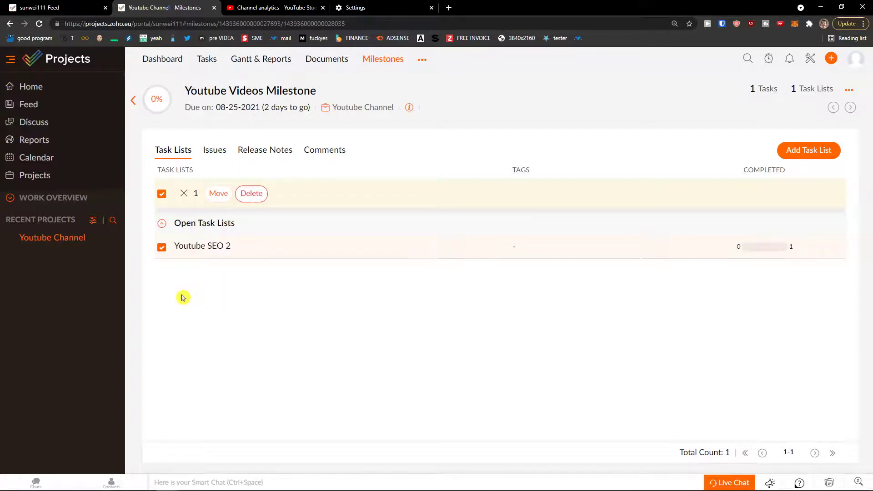
Deselect the list and drag 'this is a task 123' into On Hold on the task board.
left_click(162, 247)
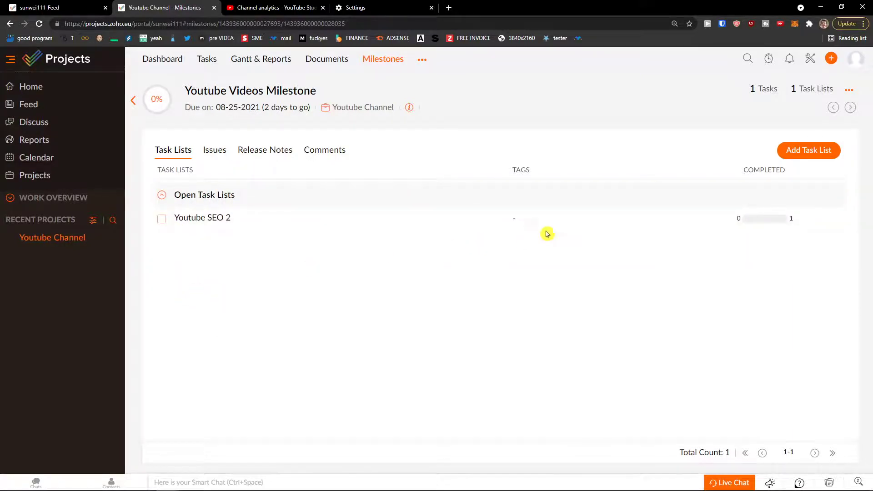
left_click(211, 65)
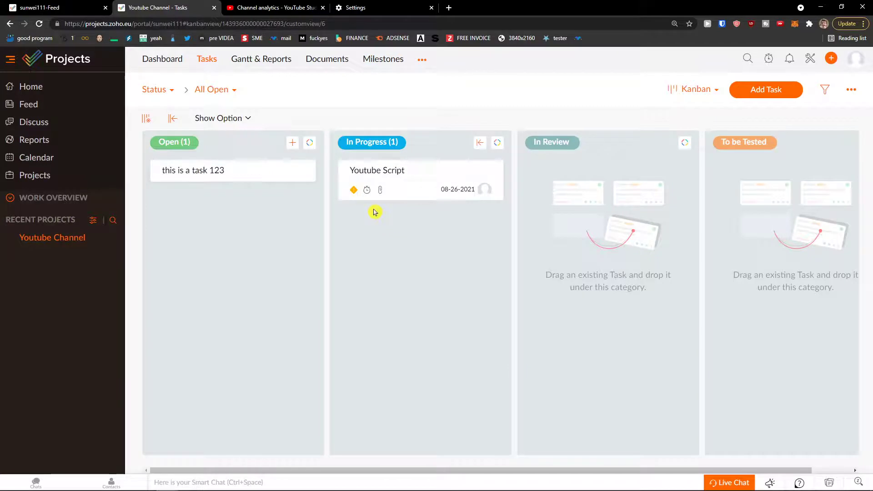
left_click_drag(234, 175, 399, 200)
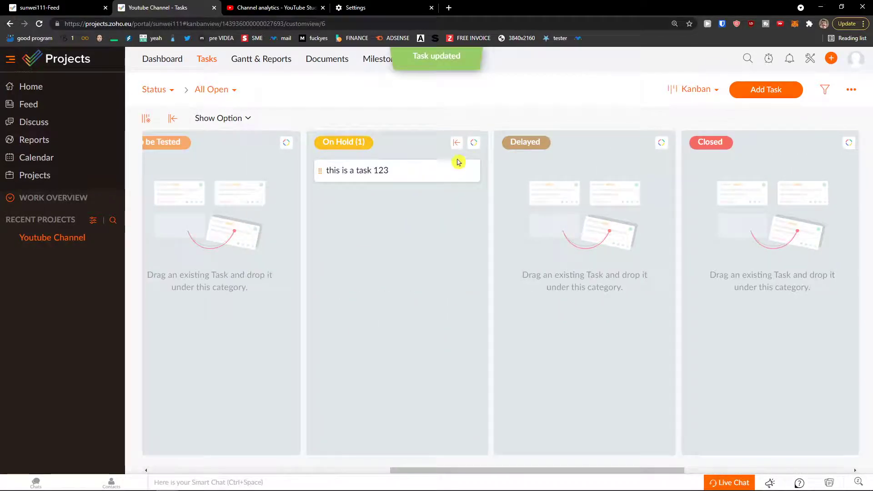
From the Youtube Videos Milestone, open the Timesheet showing the week of 08-22-2021 to 08-28-2021.
left_click(370, 64)
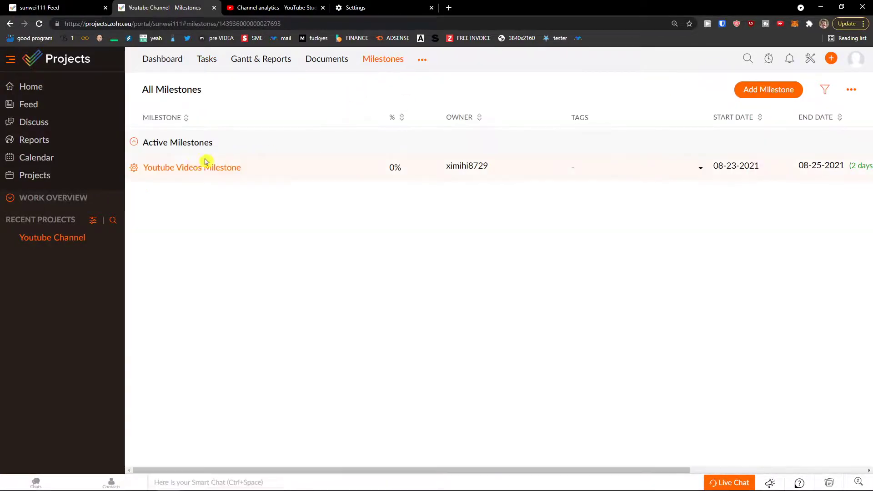
left_click(207, 168)
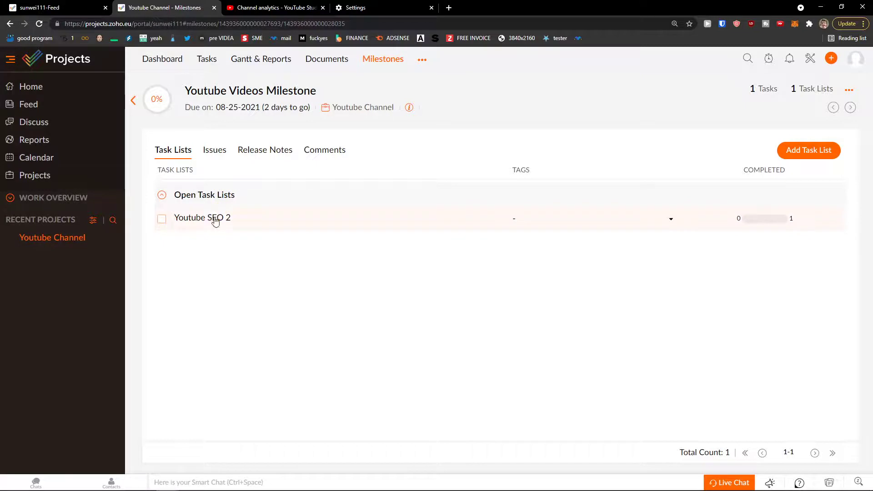
left_click(420, 61)
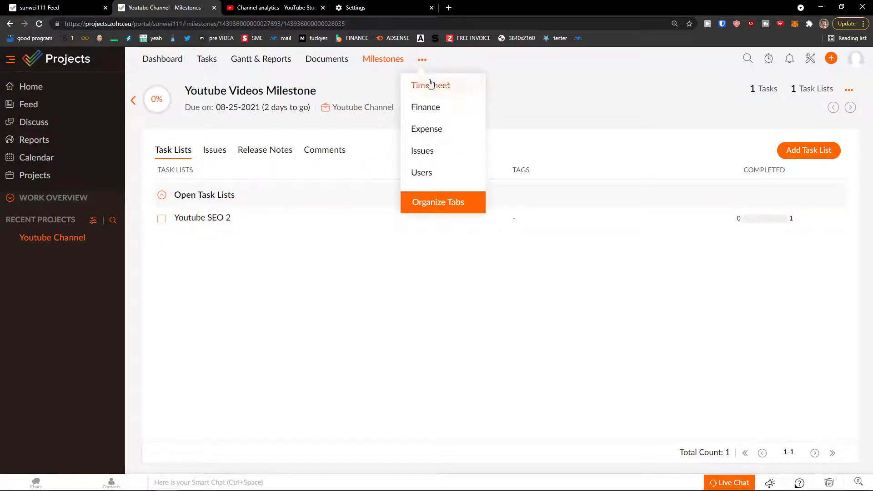
left_click(430, 84)
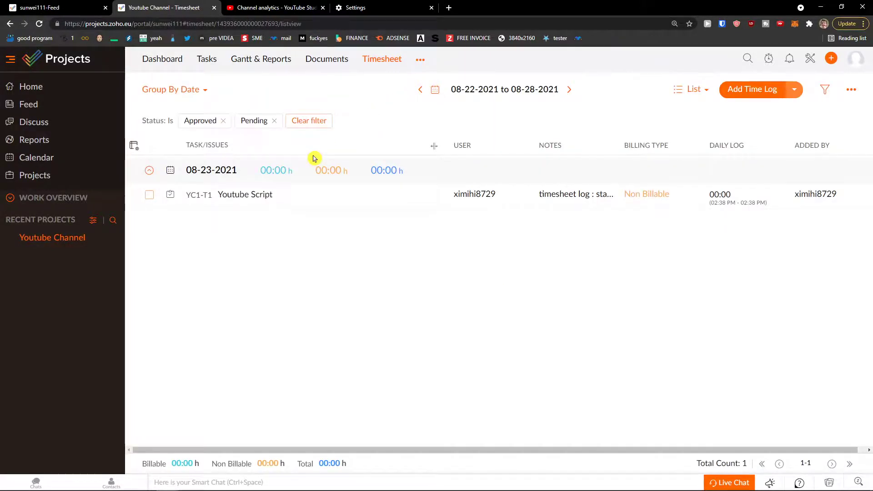
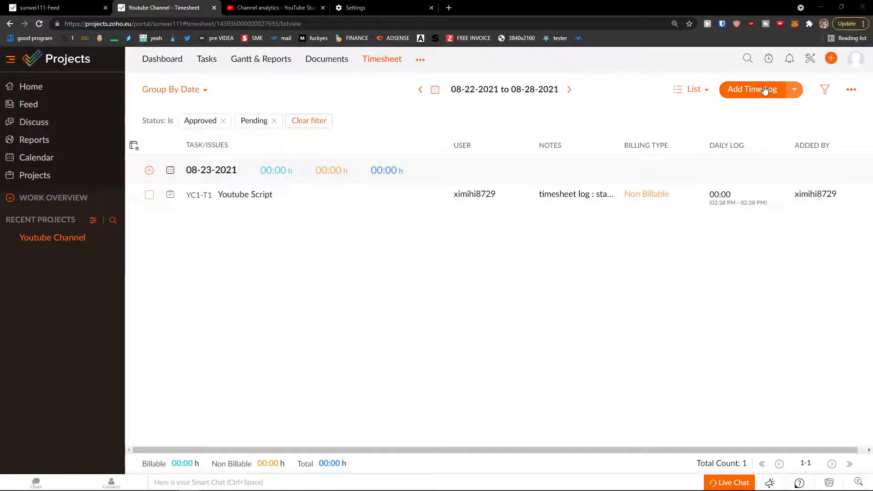
Start a new time log entry against the Youtube Script task.
left_click(742, 91)
left_click(552, 153)
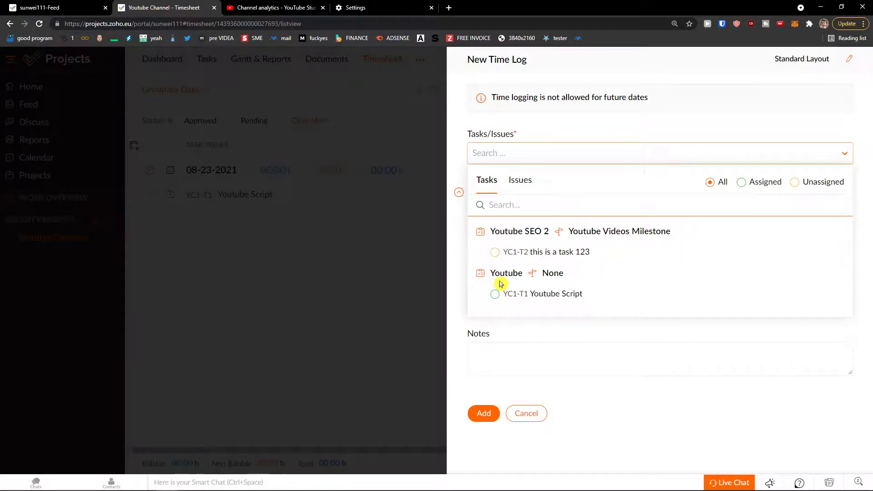
left_click(511, 296)
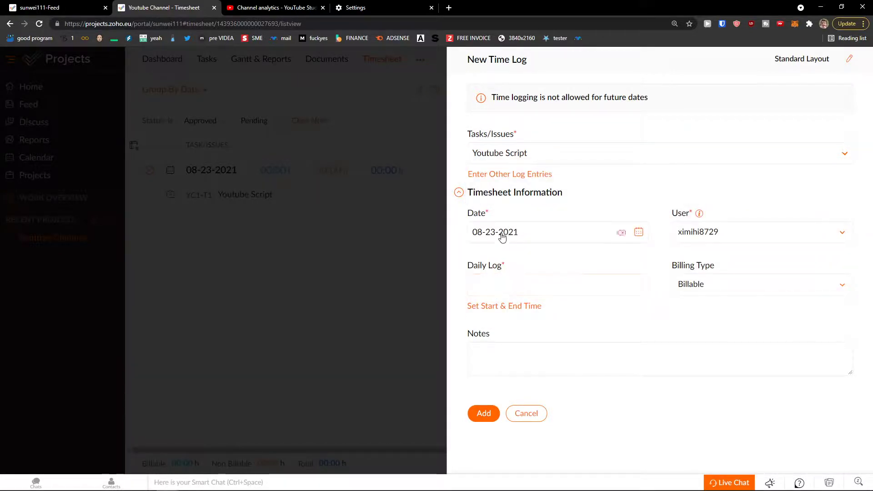
Enter 5 daily log hours for 08-23-2021, keep it Billable, and add the log.
left_click(592, 292)
left_click(523, 307)
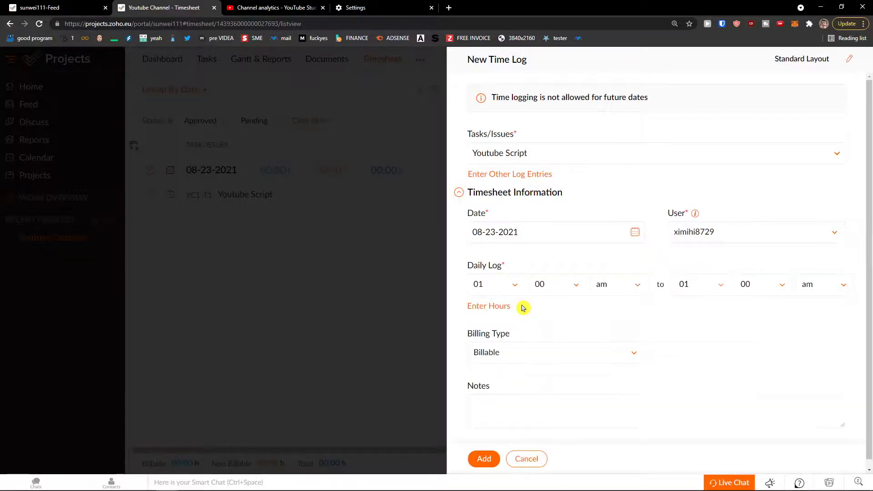
left_click(493, 307)
left_click(495, 307)
left_click(496, 309)
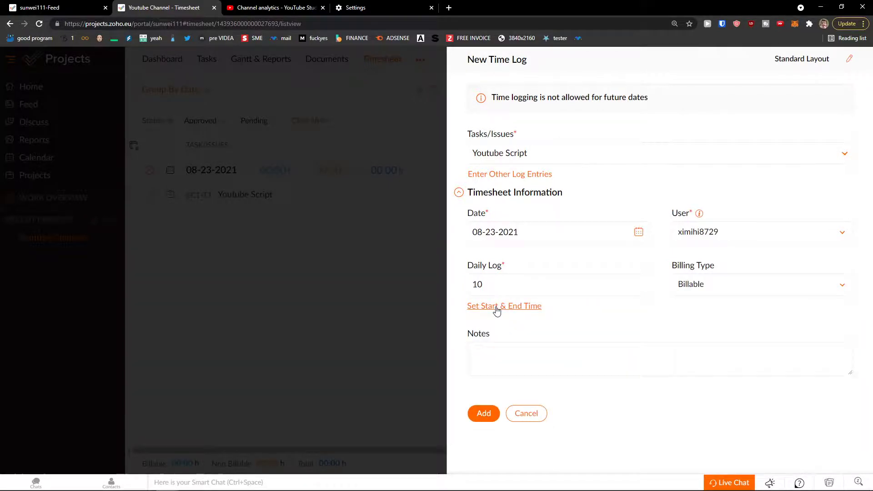
left_click(489, 310)
left_click(488, 311)
left_click(490, 286)
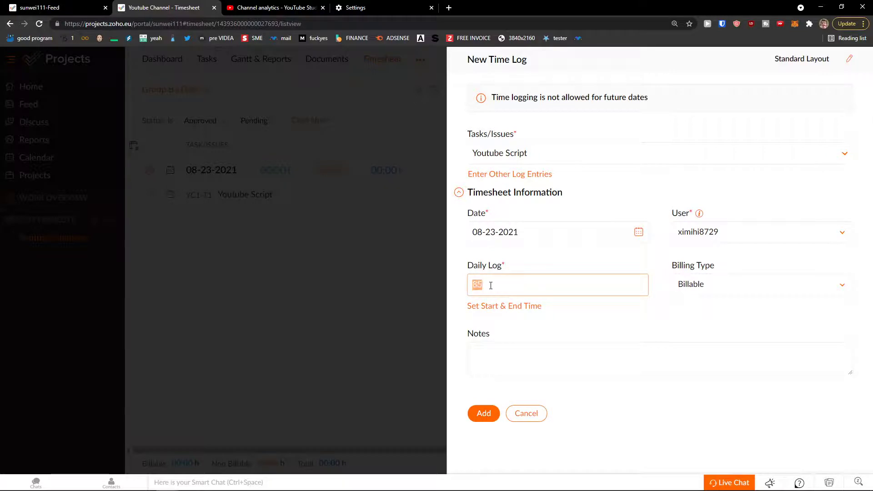
left_click(555, 326)
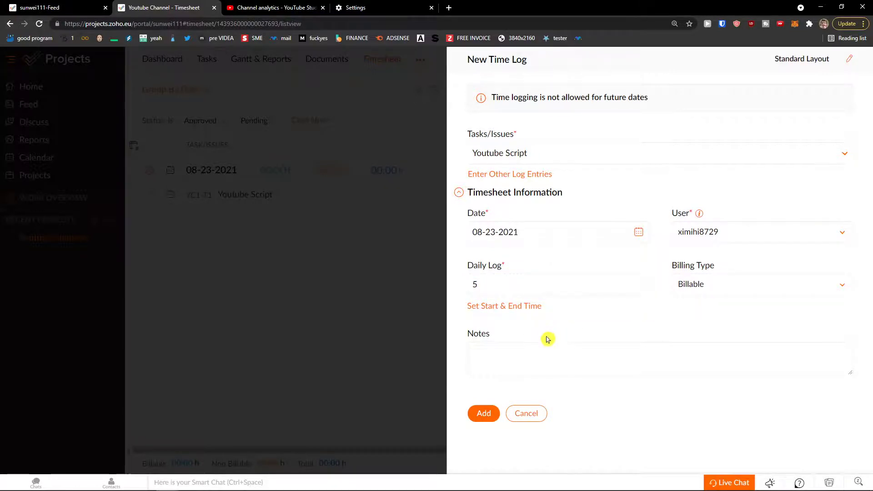
left_click(482, 415)
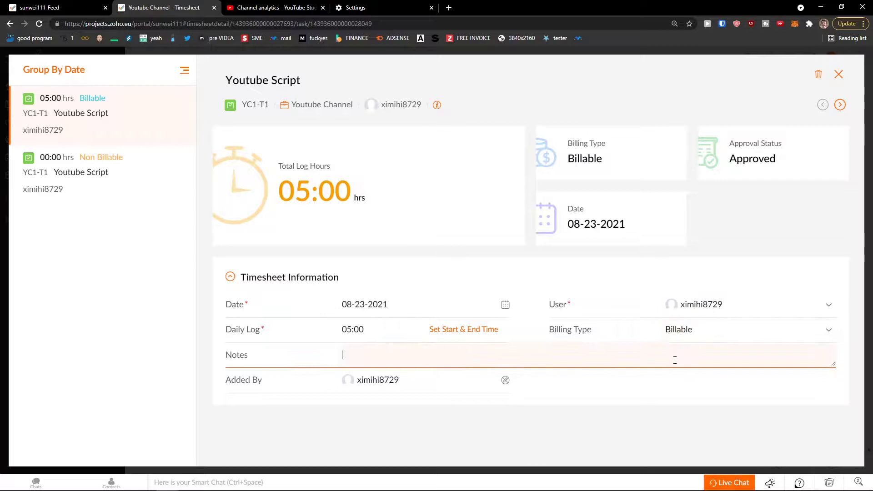
Close the time entry details and keep the new entry's billing type as Billable.
left_click(838, 75)
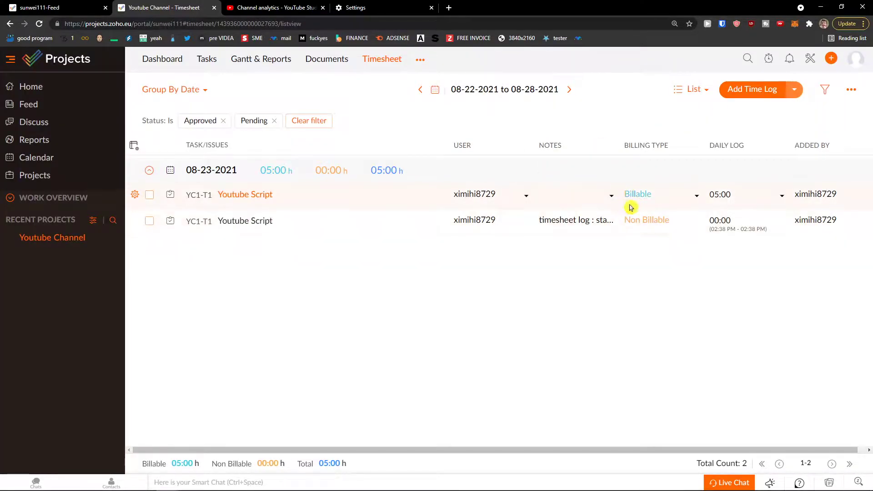
left_click(695, 196)
left_click(640, 213)
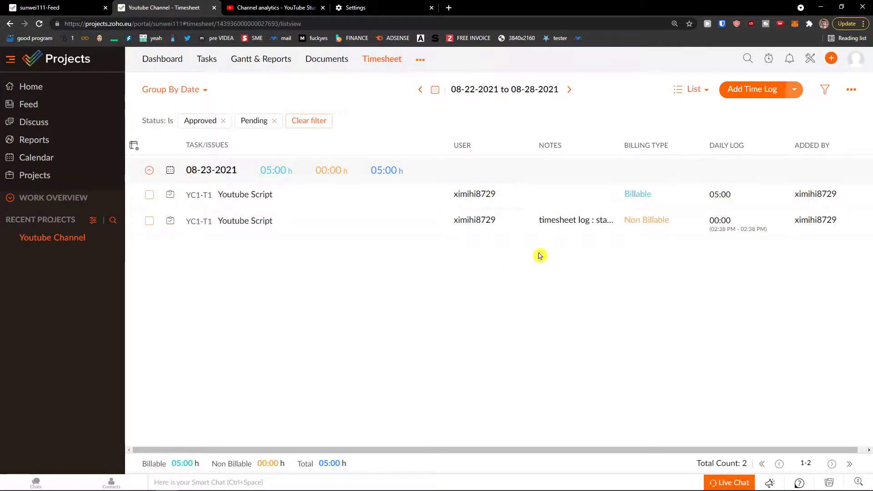
Check the timesheet's visible Fields columns list and close it unchanged.
left_click(134, 146)
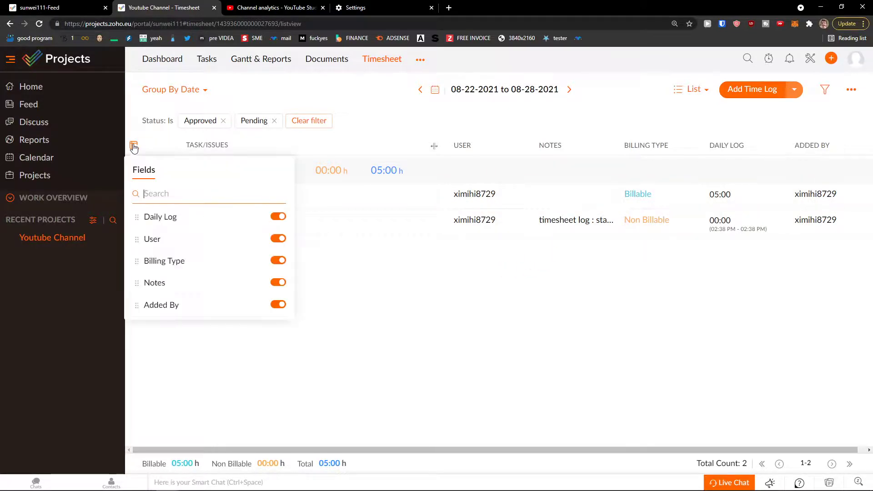
left_click(134, 146)
left_click(133, 147)
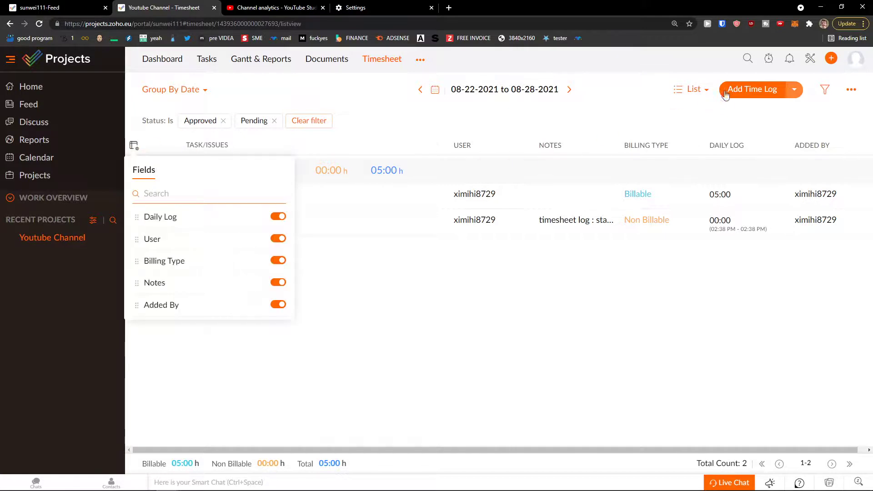
left_click(799, 97)
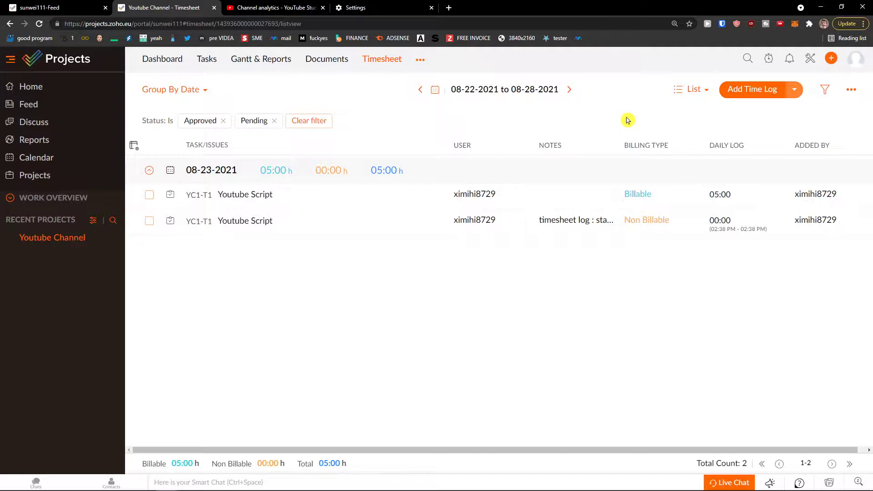
Search the Timer panel for 'youtub' tasks, then close it without starting a timer.
left_click(769, 60)
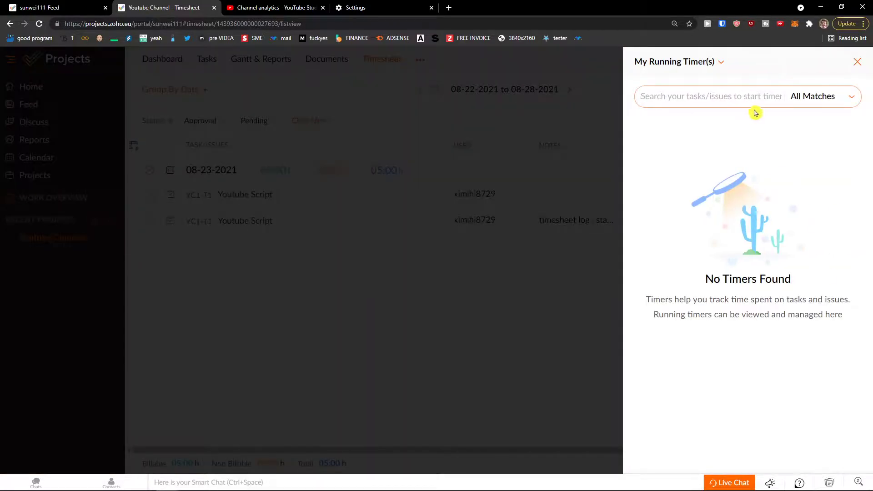
left_click(752, 96)
type("you")
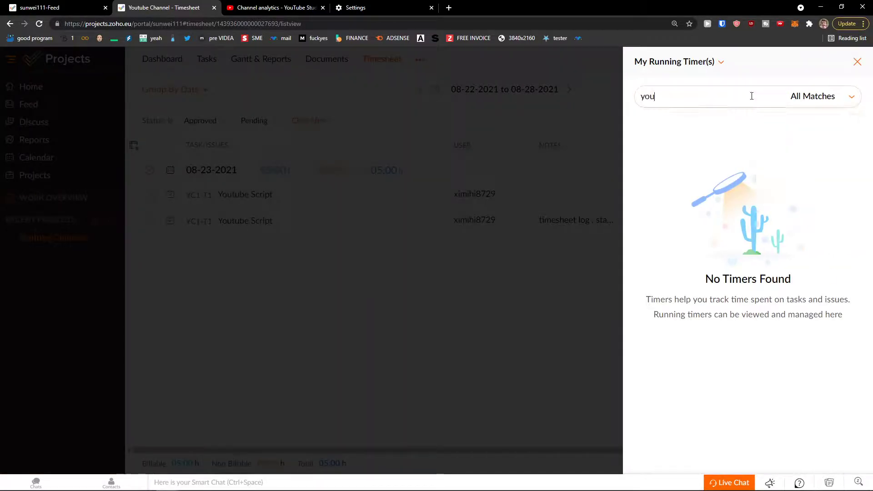
type("tub")
mouse_move(724, 127)
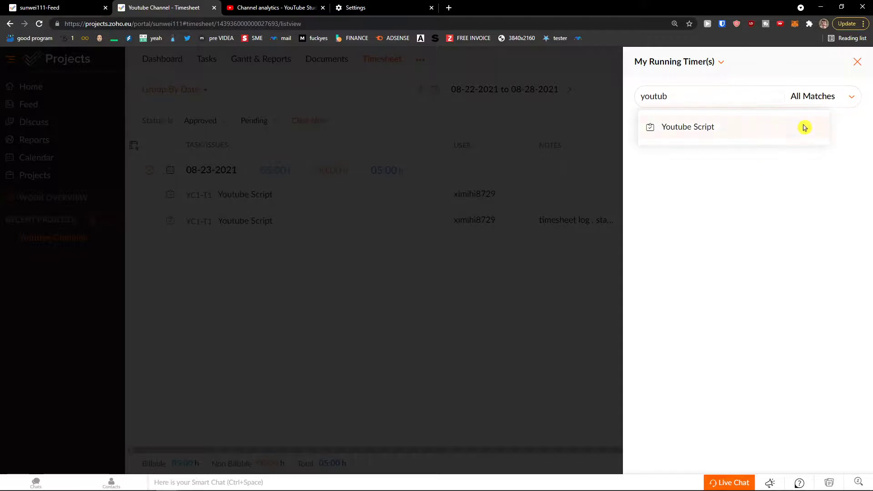
left_click(858, 62)
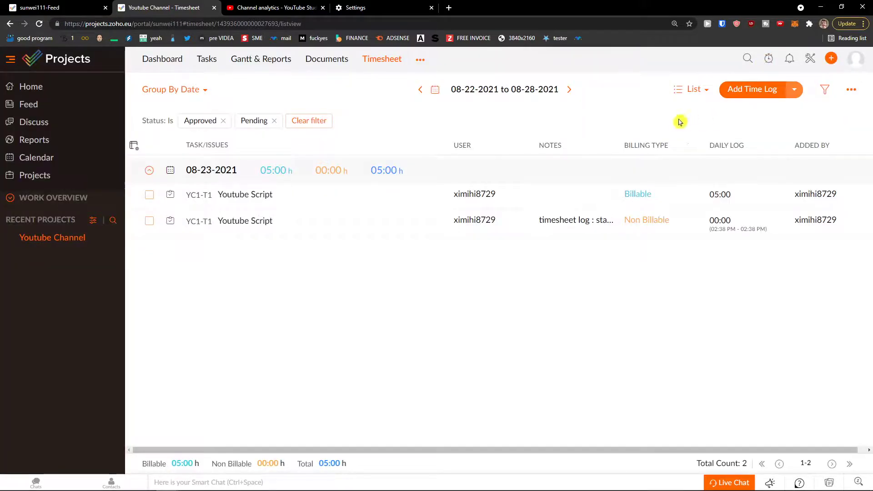
Visit the project's Finance page, then switch to its Issues page.
left_click(418, 65)
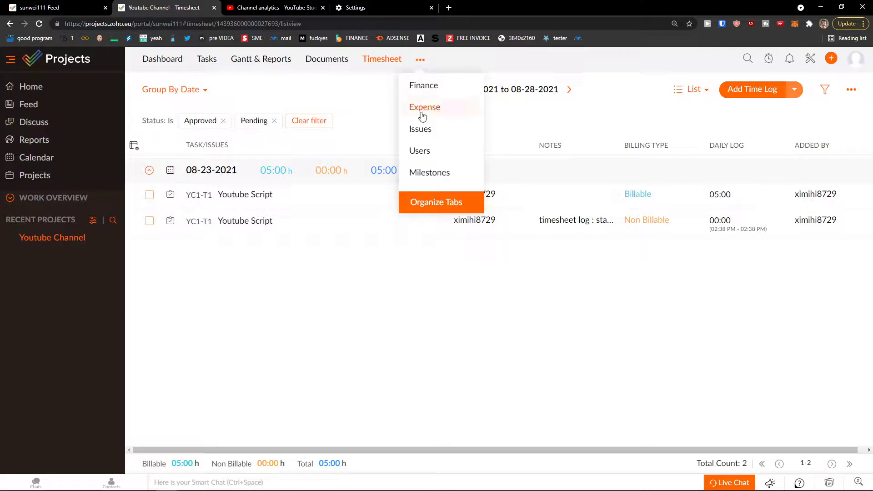
left_click(437, 92)
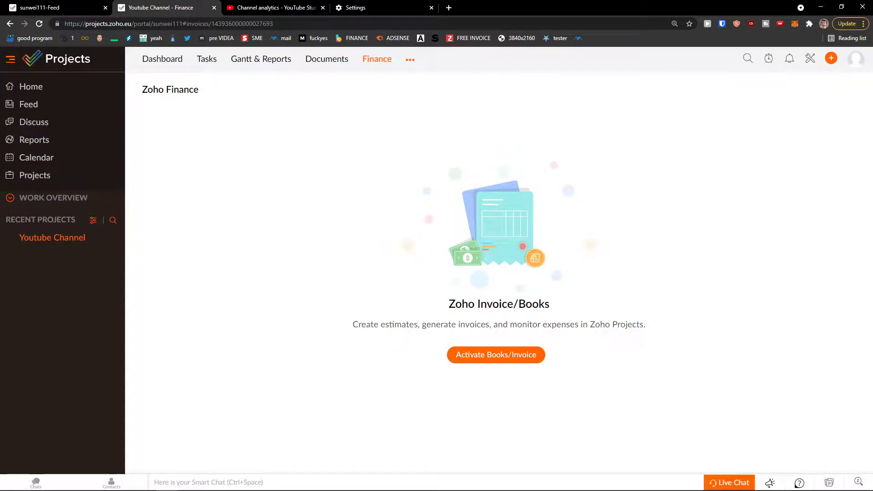
left_click(411, 60)
left_click(415, 108)
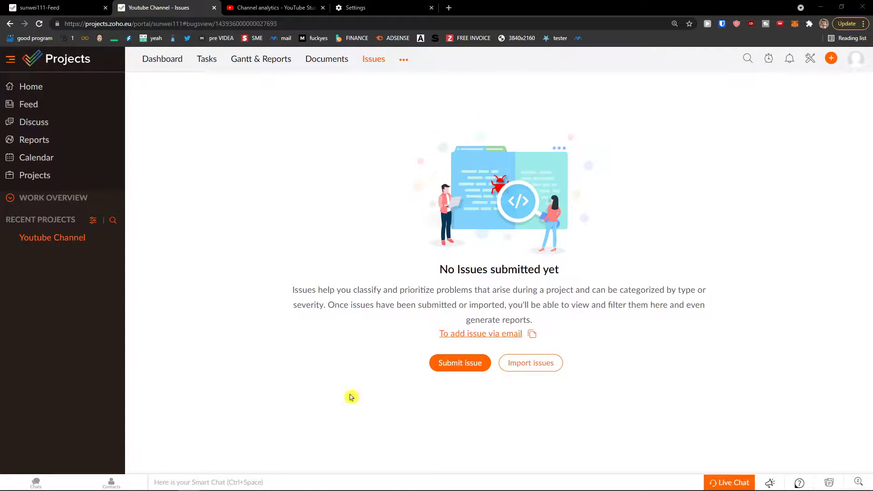
Start a new issue titled 'Youtube Channel problem' and assign it to the project member.
left_click(452, 373)
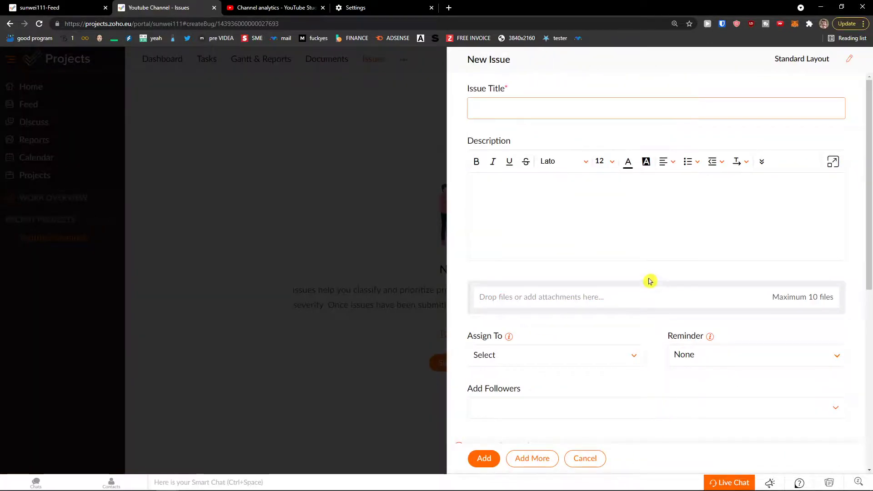
type("Youtube")
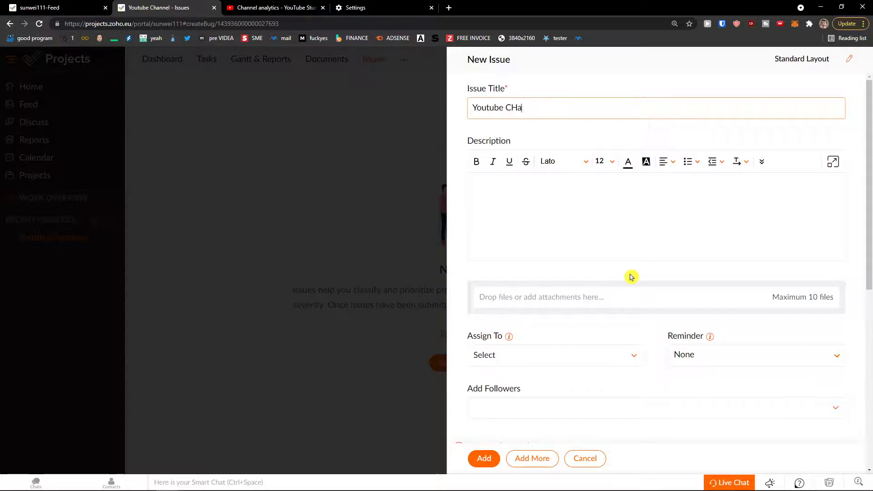
type(" Channel problem")
key("Tab")
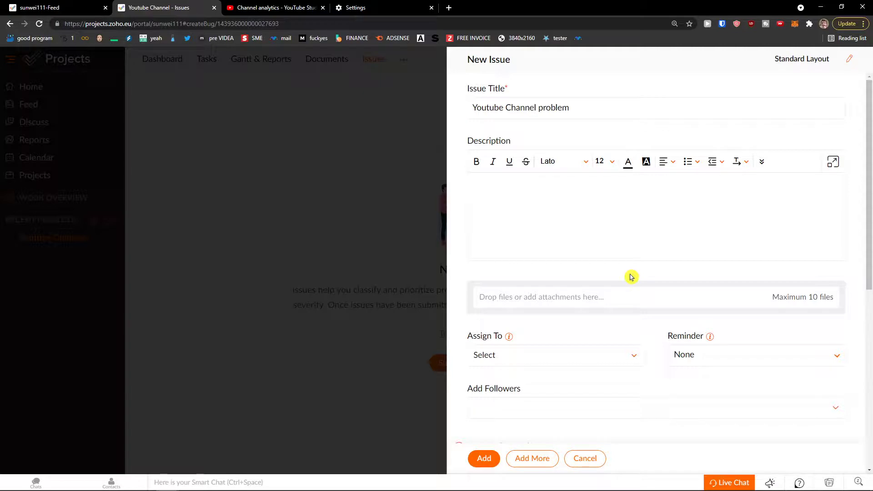
scroll(632, 277, "down", 2)
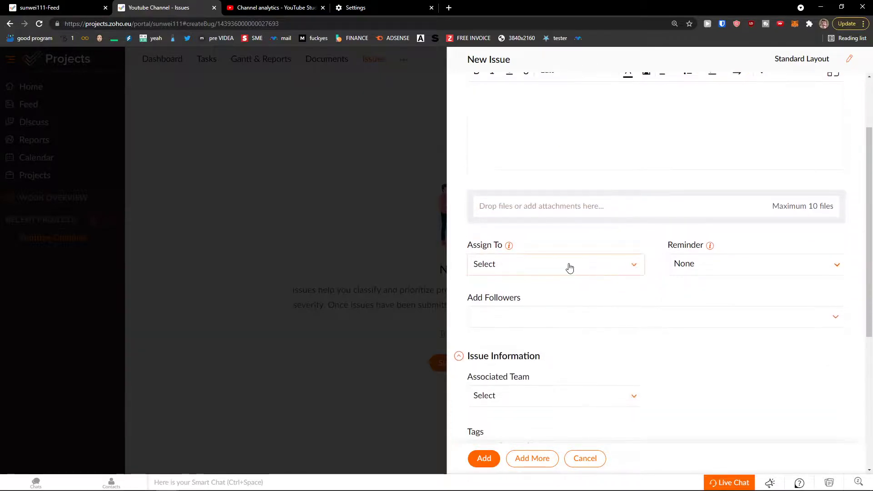
left_click(570, 266)
left_click(536, 342)
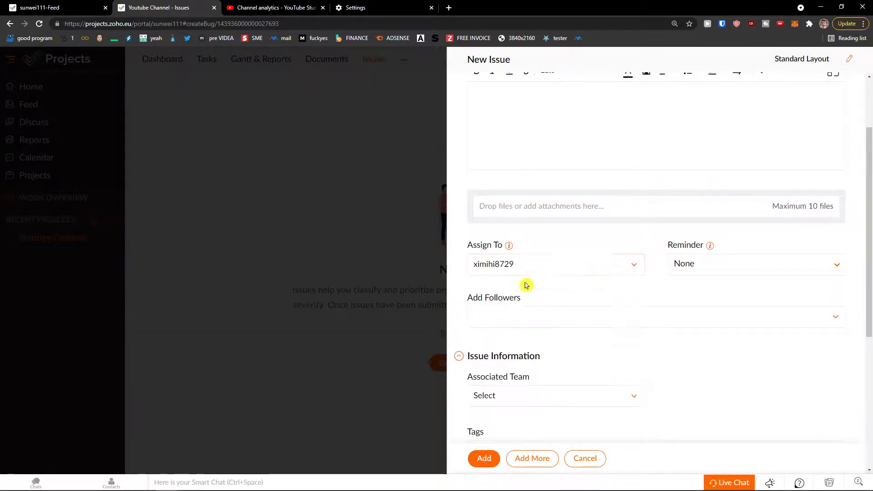
Leave the reminder unchanged and set the associated team to Not Associated.
left_click(739, 264)
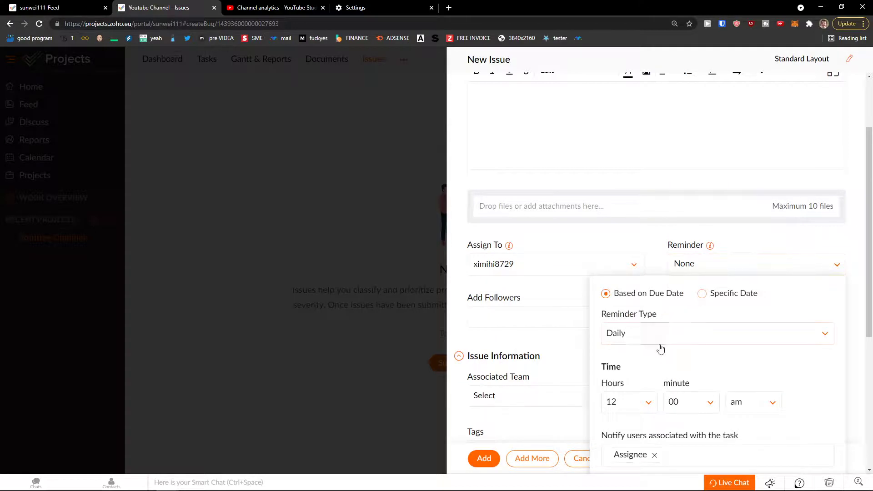
scroll(654, 347, "down", 1)
scroll(653, 348, "down", 1)
left_click(524, 242)
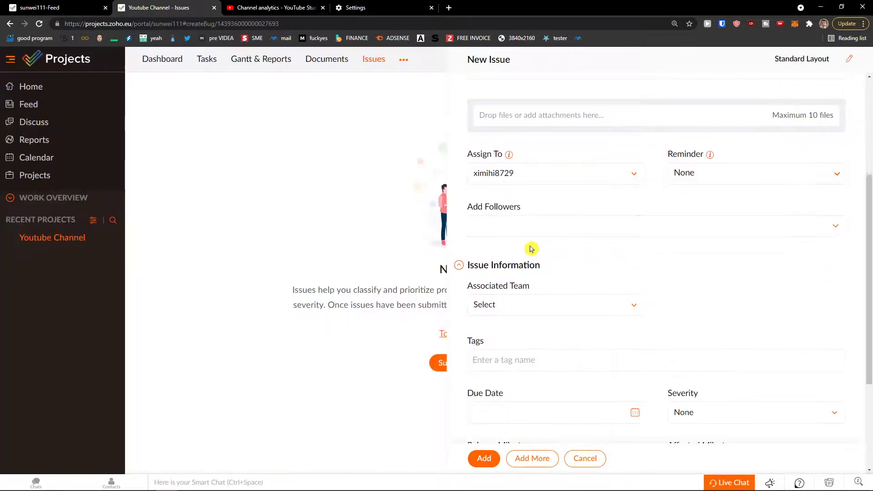
left_click(562, 309)
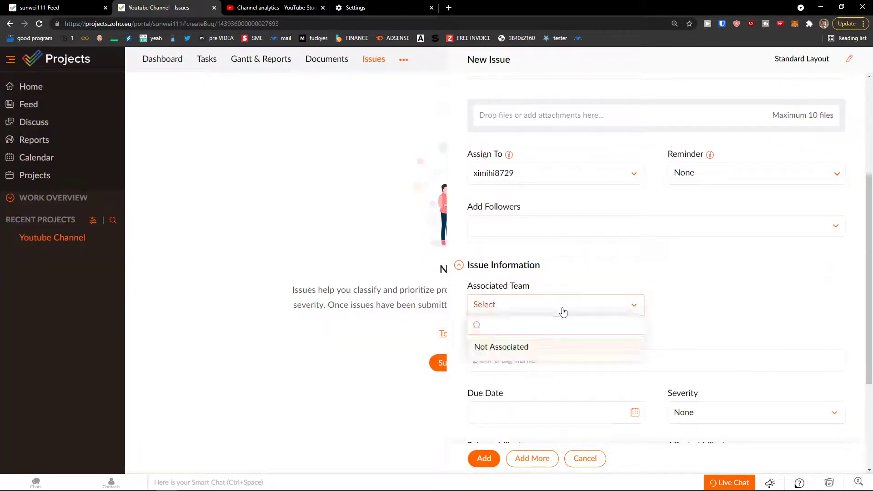
left_click(563, 311)
left_click(546, 306)
left_click(544, 346)
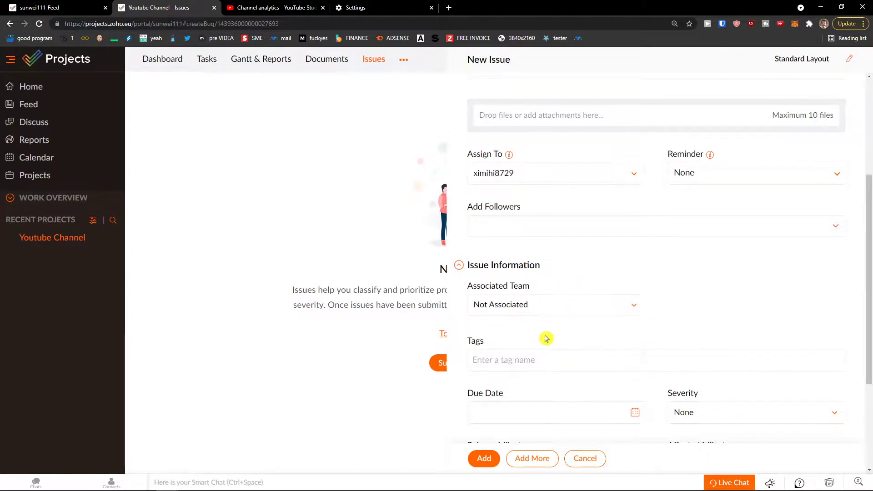
scroll(547, 339, "down", 2)
scroll(546, 339, "down", 1)
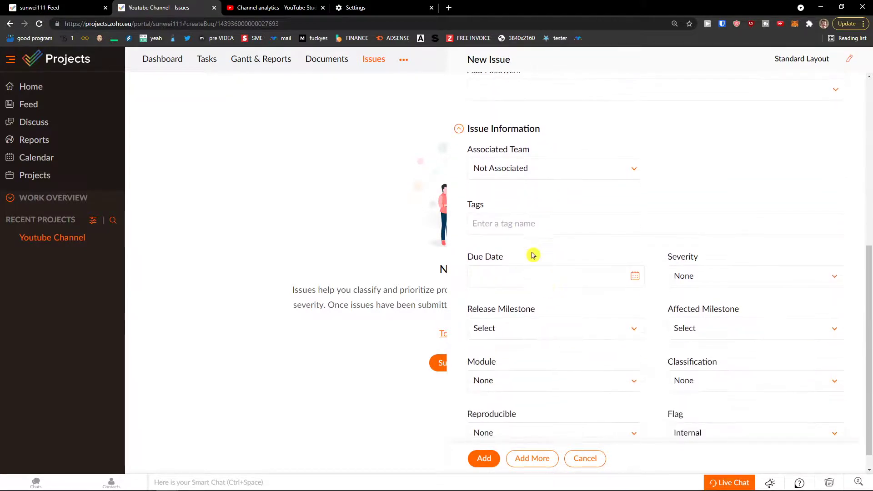
left_click(507, 285)
scroll(508, 290, "down", 1)
Set severity Minor, both release and affected milestones to Youtube Videos Milestone, module None.
left_click(728, 259)
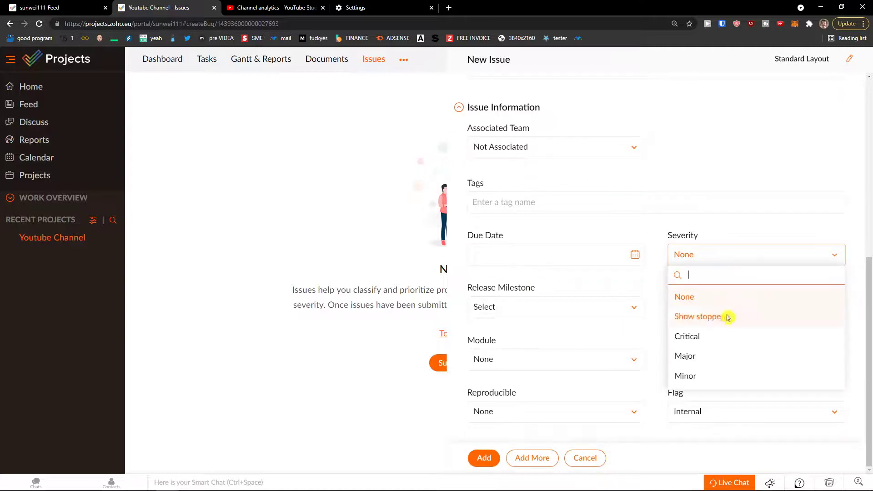
left_click(719, 376)
left_click(593, 308)
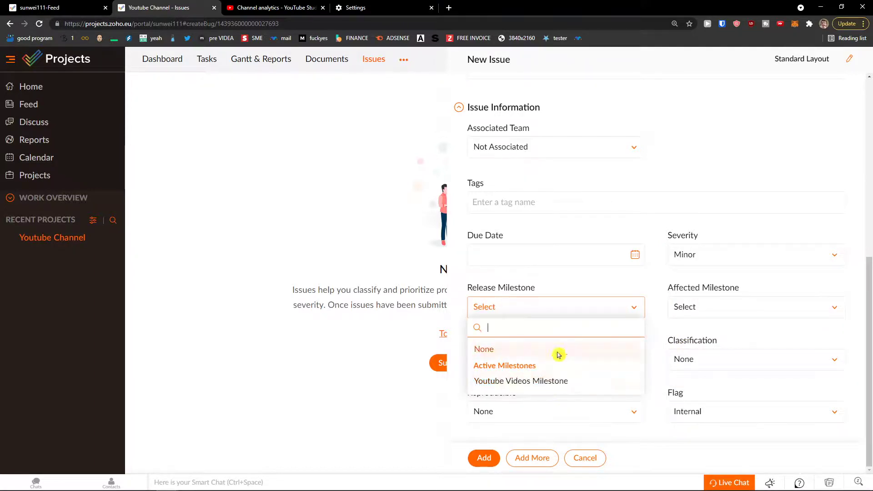
left_click(552, 381)
left_click(691, 308)
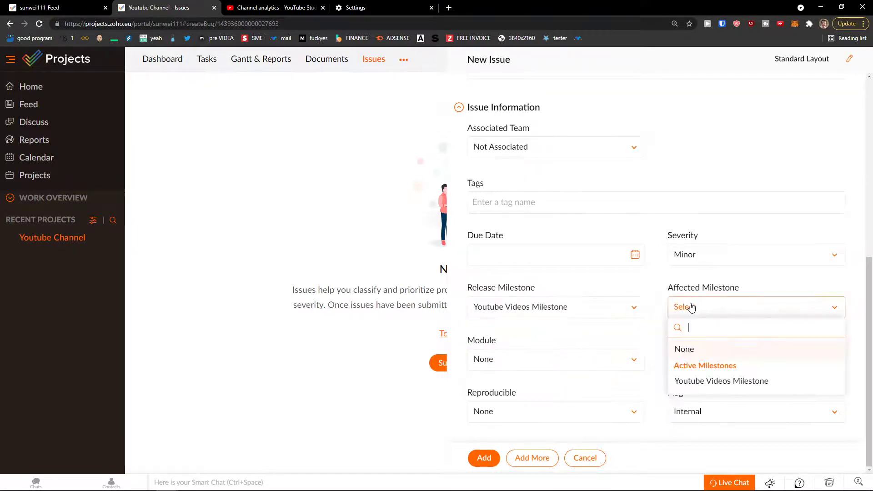
left_click(692, 382)
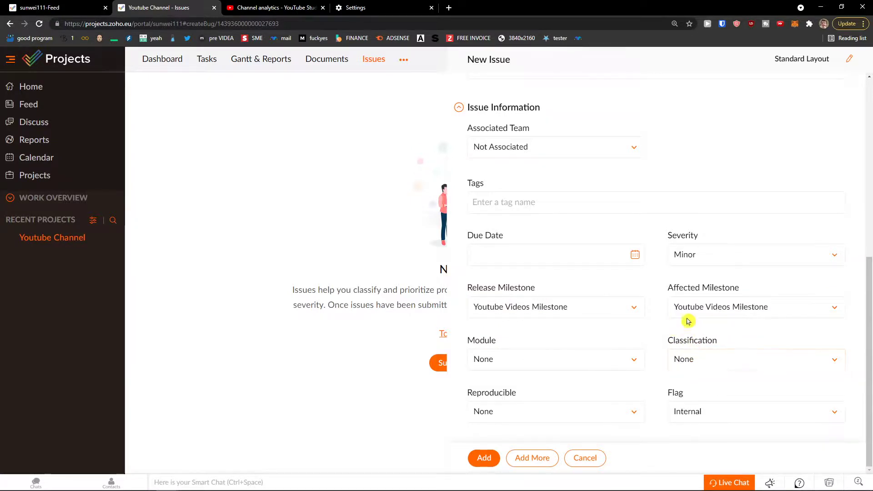
left_click(560, 369)
left_click(560, 404)
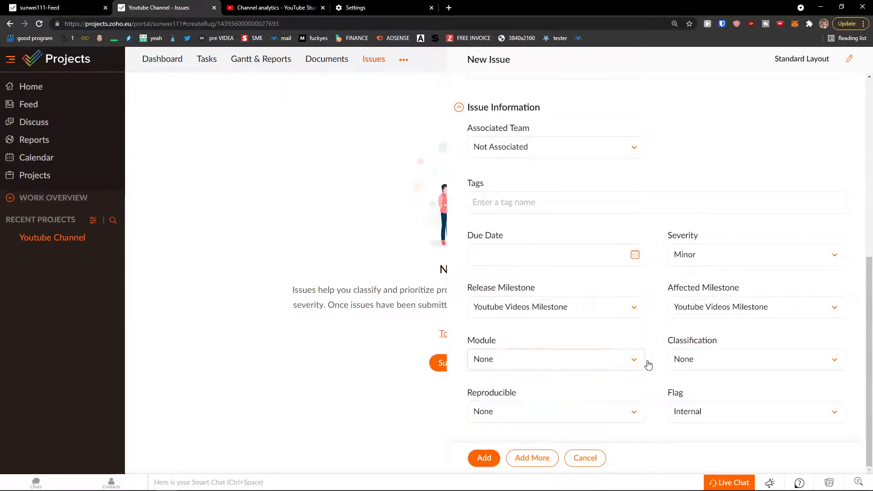
Classify the issue as Other bug, keep the Internal flag, reproducible Rarely.
left_click(678, 359)
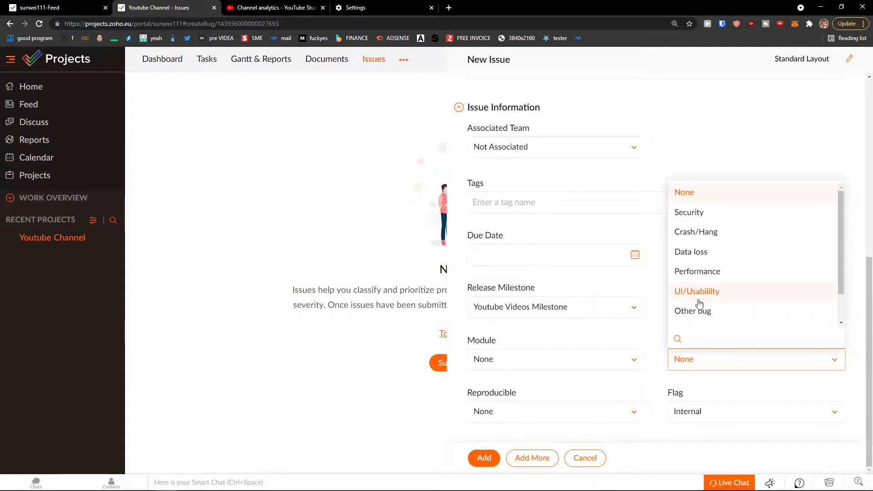
scroll(716, 252, "down", 1)
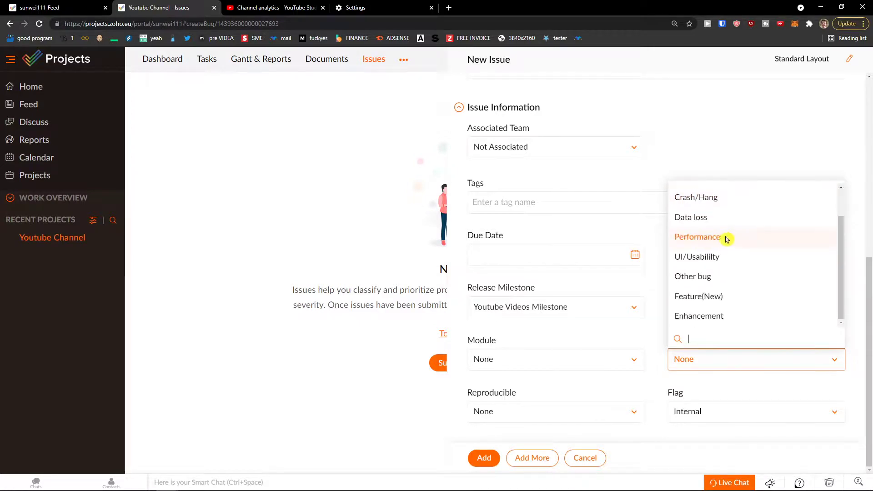
left_click(723, 276)
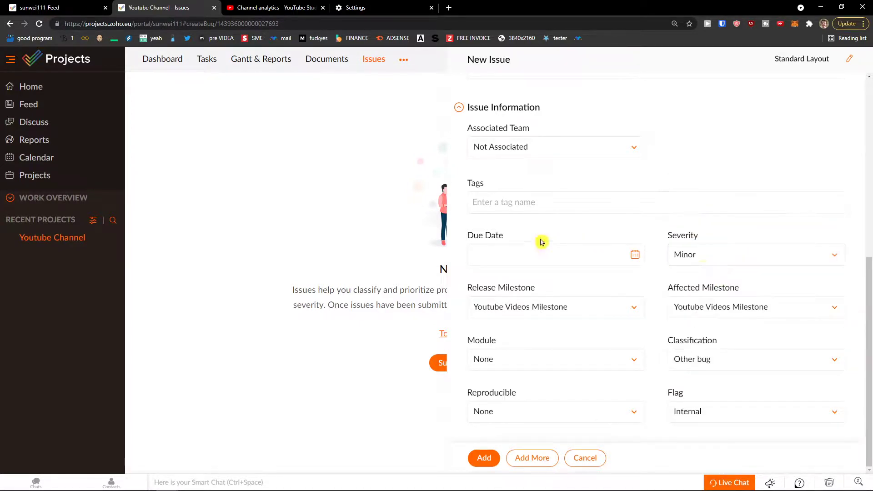
left_click(688, 415)
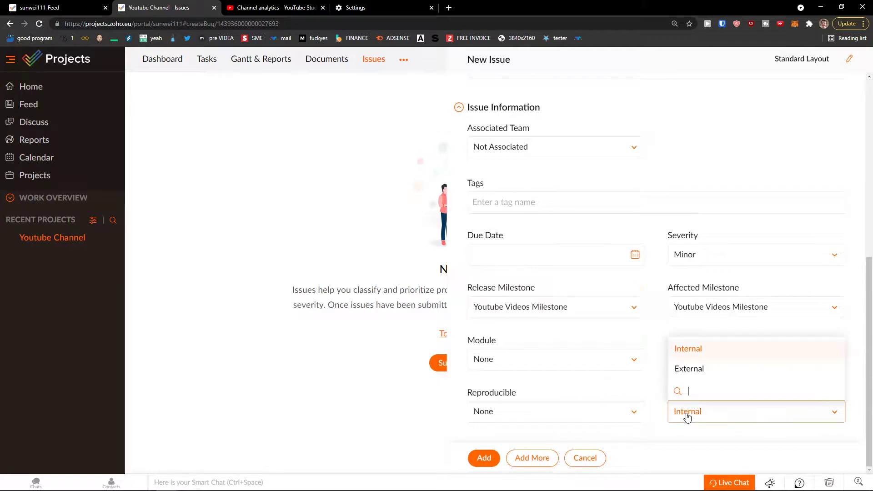
left_click(517, 411)
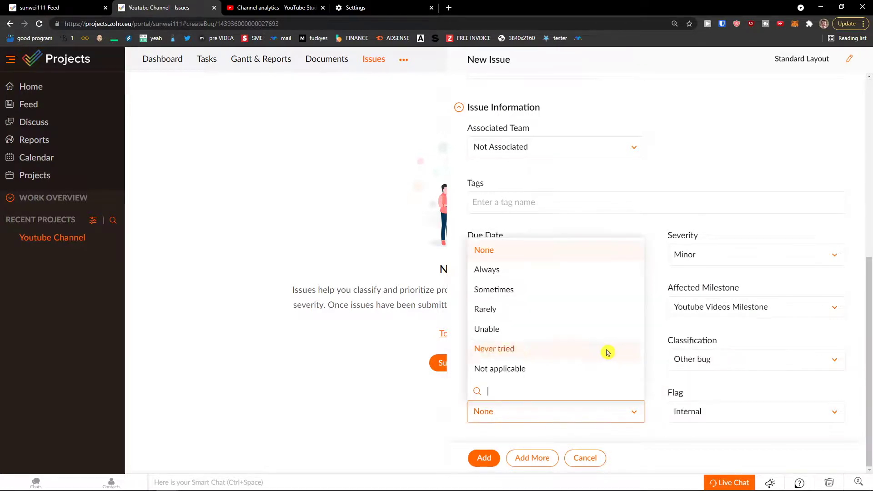
left_click(515, 422)
left_click(502, 406)
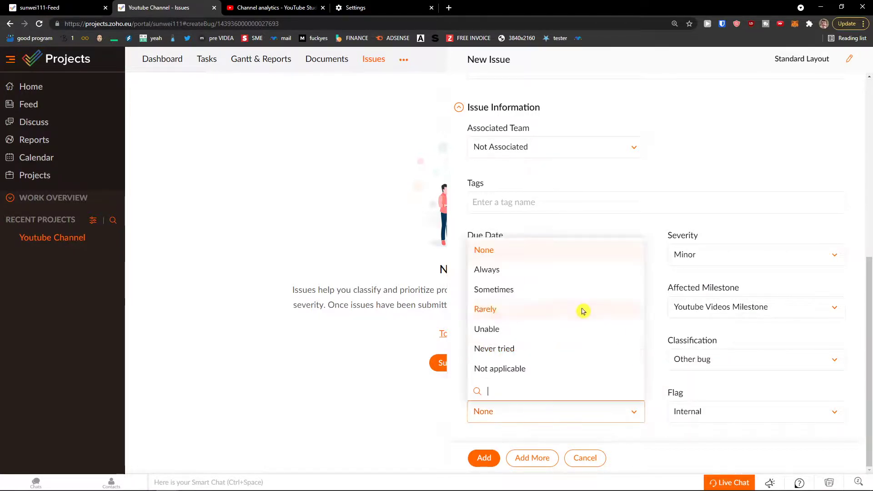
left_click(519, 312)
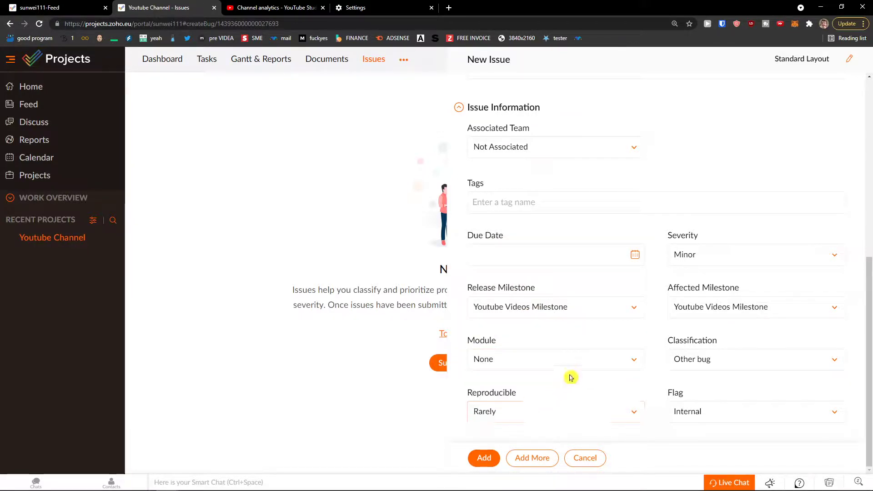
Describe it as 'We hade some problem with youtube settings' and submit the issue.
scroll(587, 377, "up", 8)
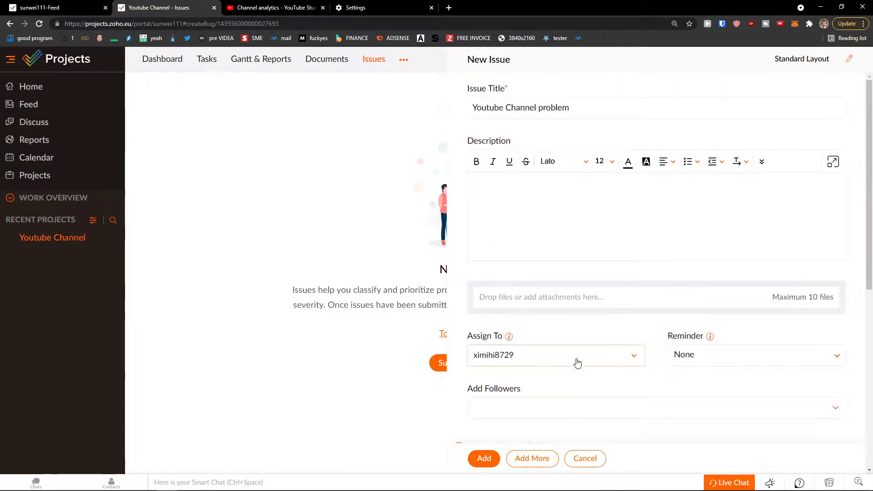
scroll(577, 359, "down", 4)
scroll(711, 329, "up", 4)
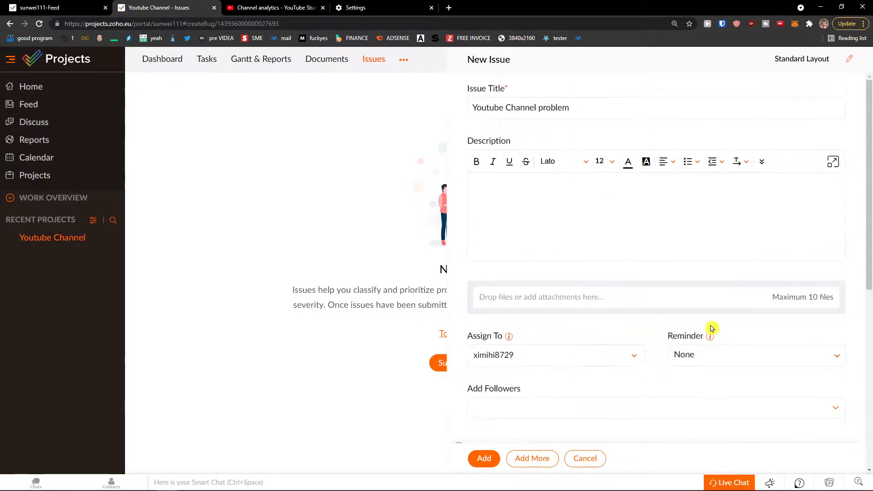
left_click(627, 247)
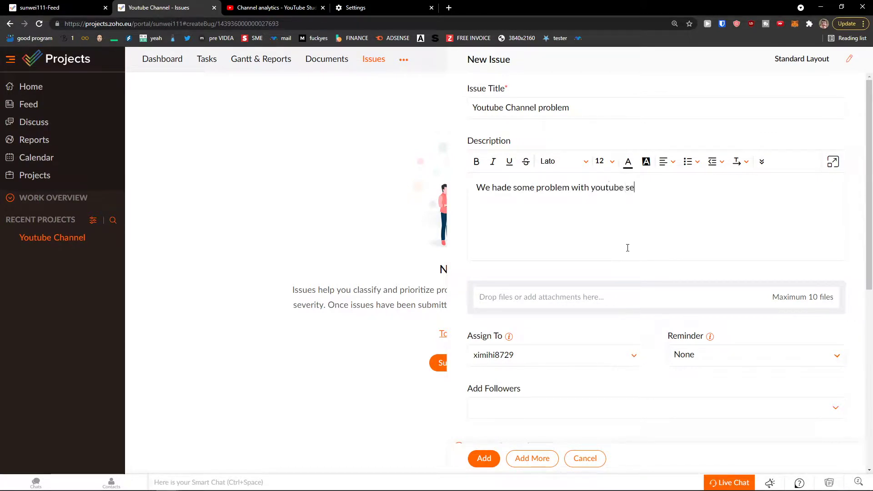
left_click(483, 458)
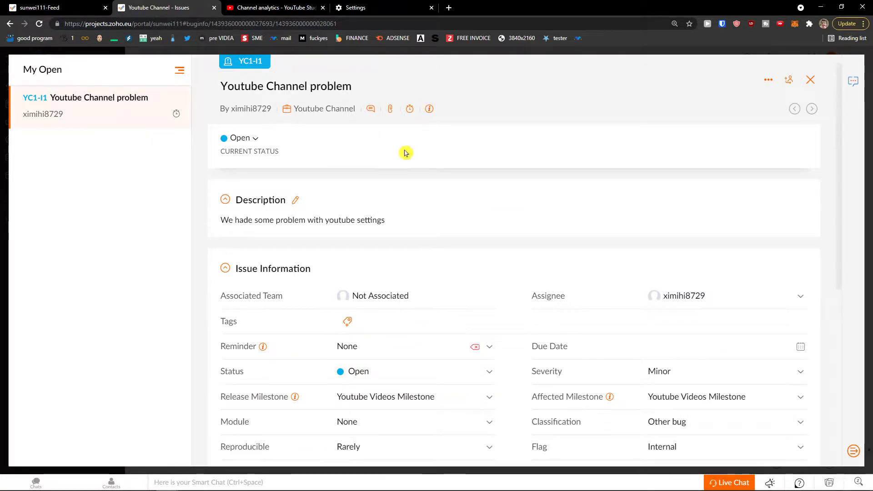
Scroll down issue YC1-I1 and view its Log Hours, Link Issue and Resolution sections.
scroll(477, 196, "down", 4)
scroll(479, 199, "down", 1)
scroll(455, 213, "up", 1)
scroll(291, 287, "down", 1)
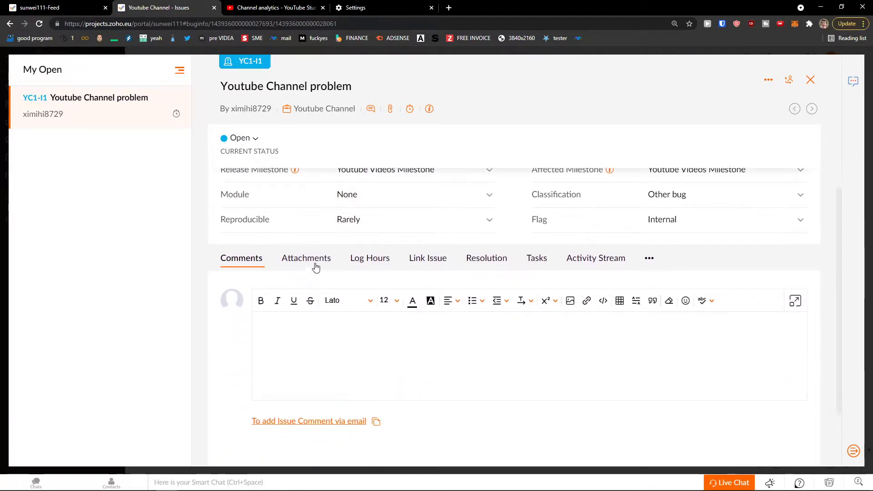
left_click(367, 261)
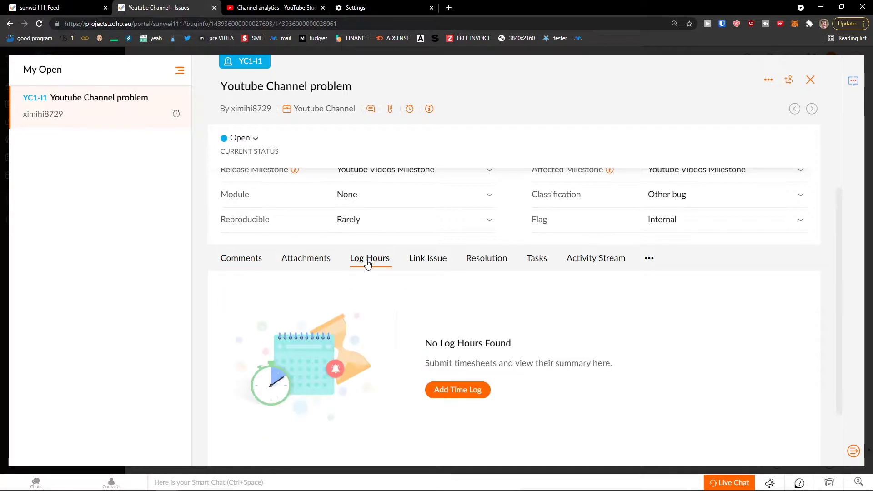
left_click(438, 264)
left_click(473, 264)
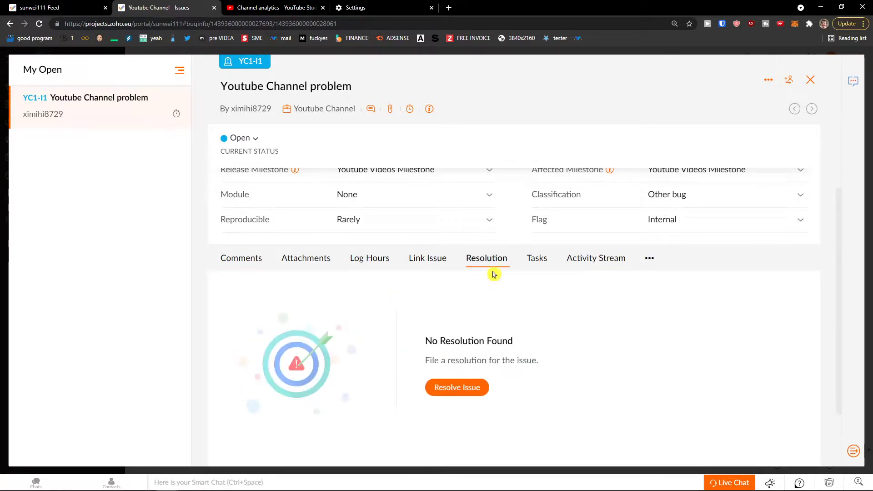
scroll(496, 310, "down", 1)
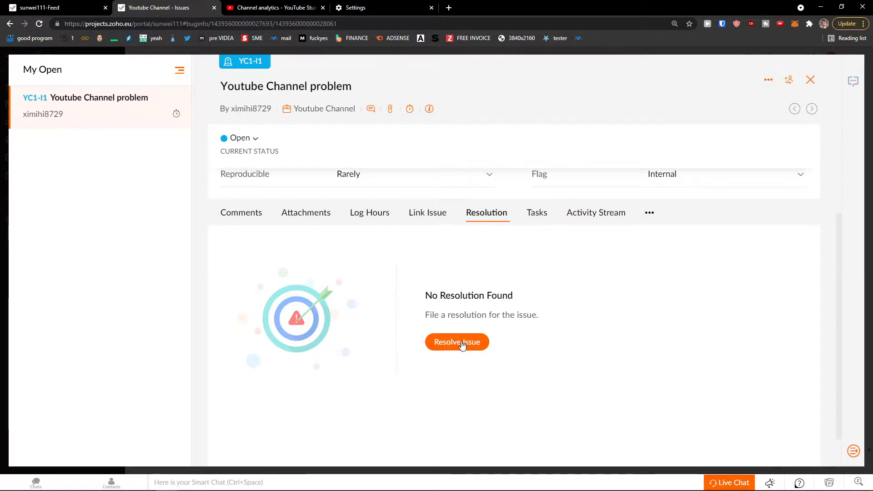
scroll(491, 296, "up", 1)
View the Tasks and Activity Stream sections, then bring up Resolve Issue from Resolution.
left_click(530, 258)
scroll(480, 327, "down", 1)
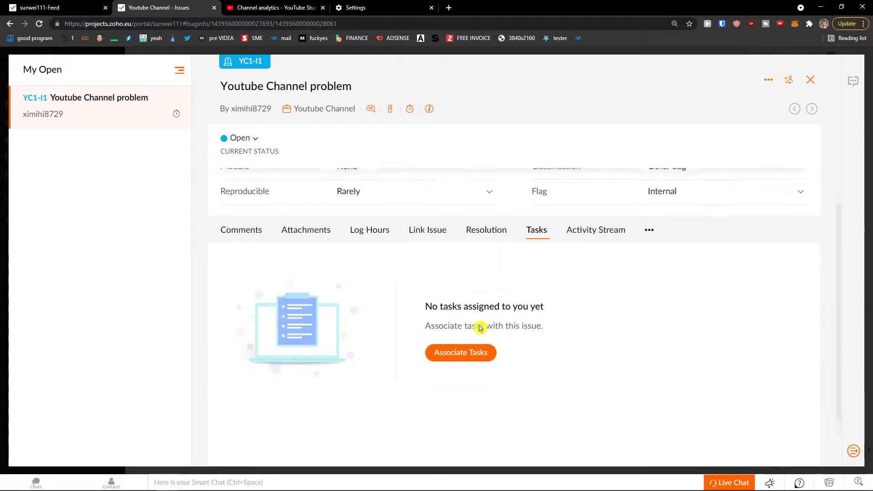
left_click(584, 222)
left_click(501, 217)
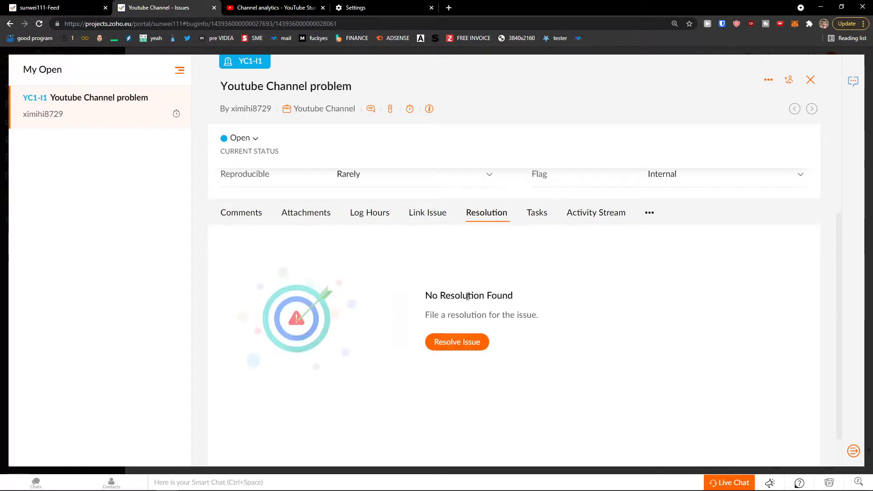
left_click(470, 347)
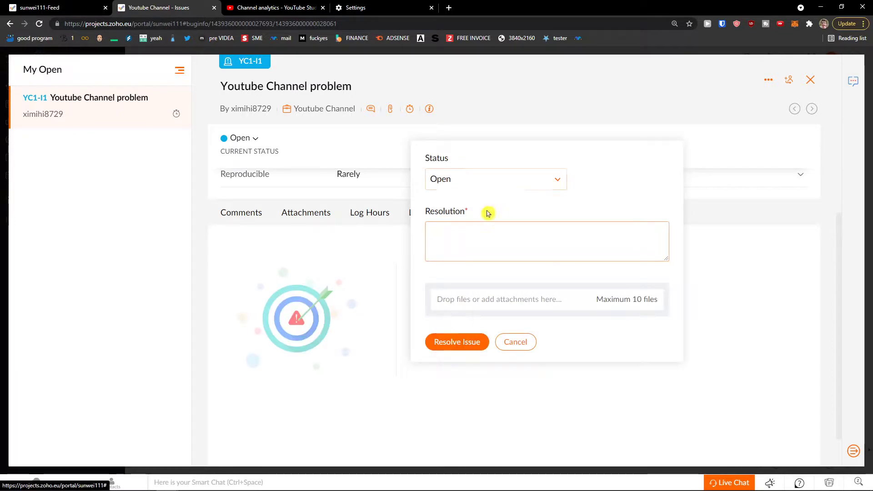
Resolve YC1-I1 to In progress with the note 'Resolved problem' and close the issue panel.
left_click(489, 181)
left_click(499, 246)
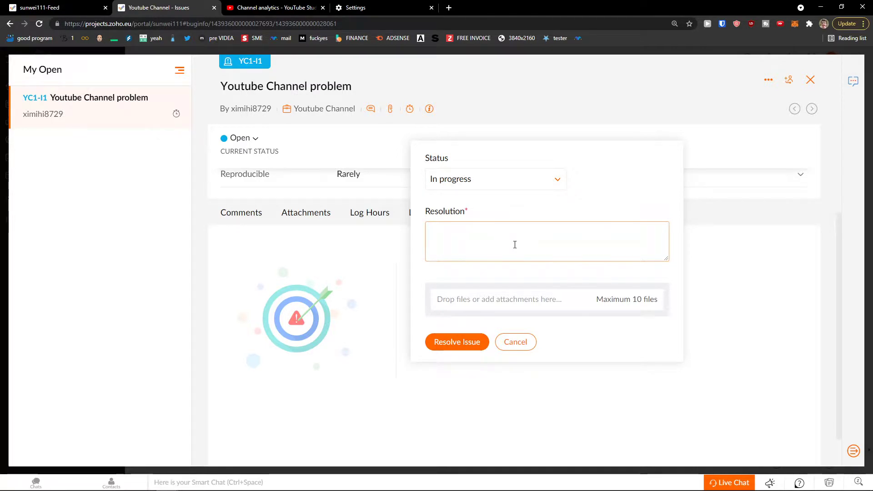
type("Resolved problem")
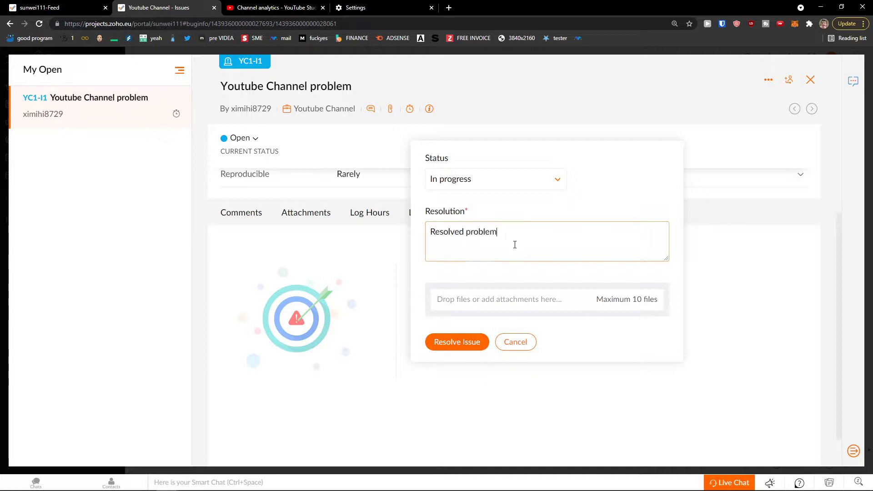
left_click(463, 342)
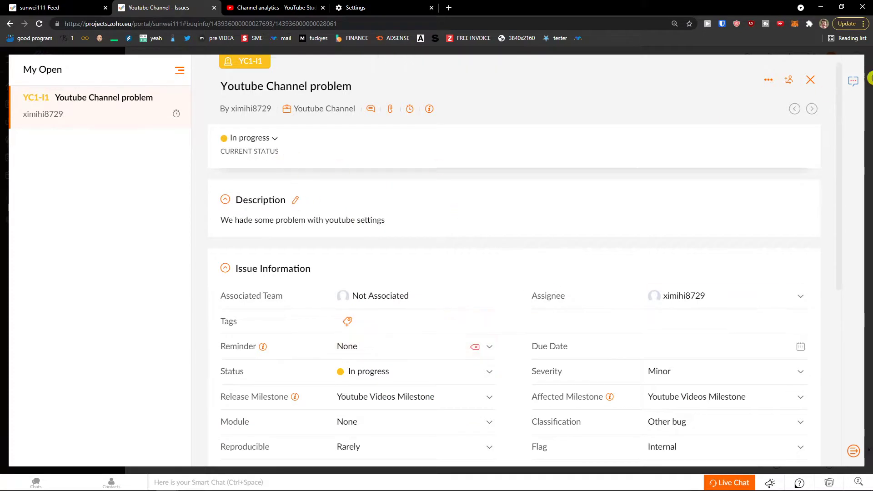
left_click(811, 80)
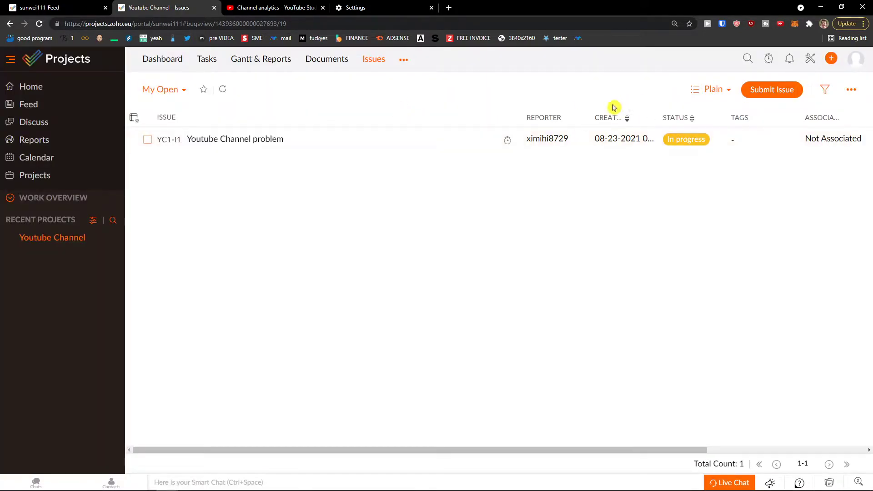
Show the issues as a Kanban board, then open the project's Users page with its Administrator.
left_click(714, 90)
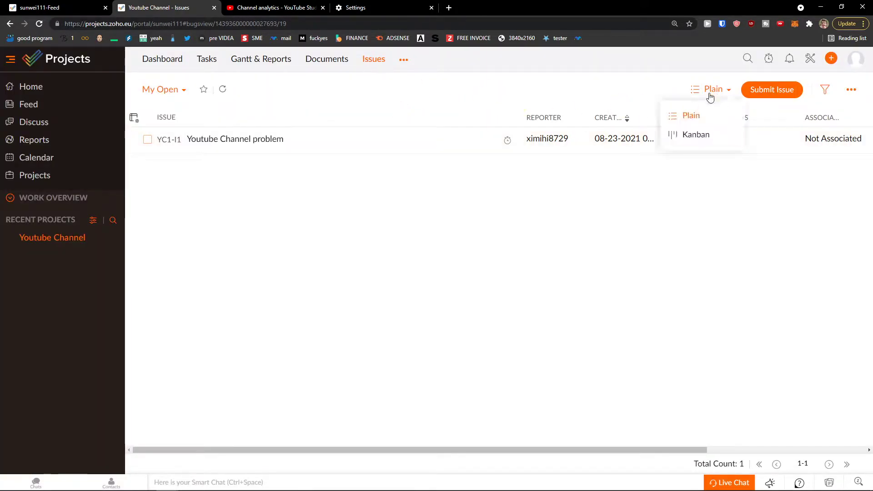
left_click(697, 135)
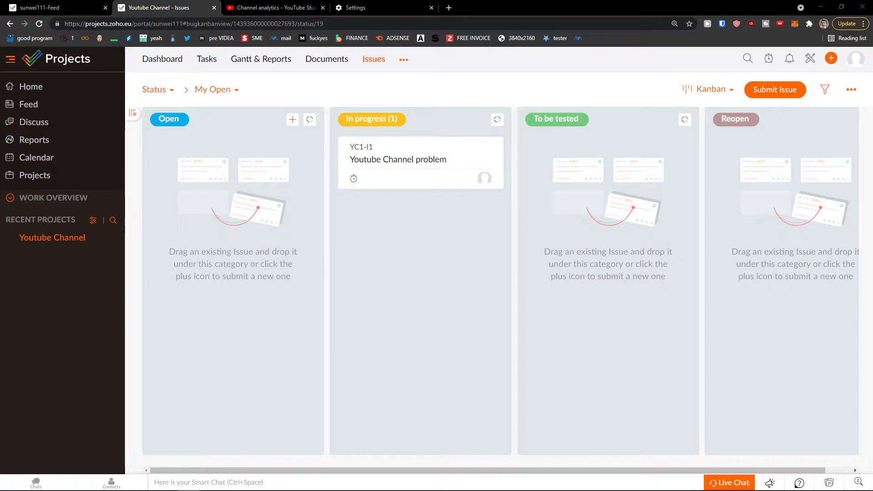
left_click(404, 61)
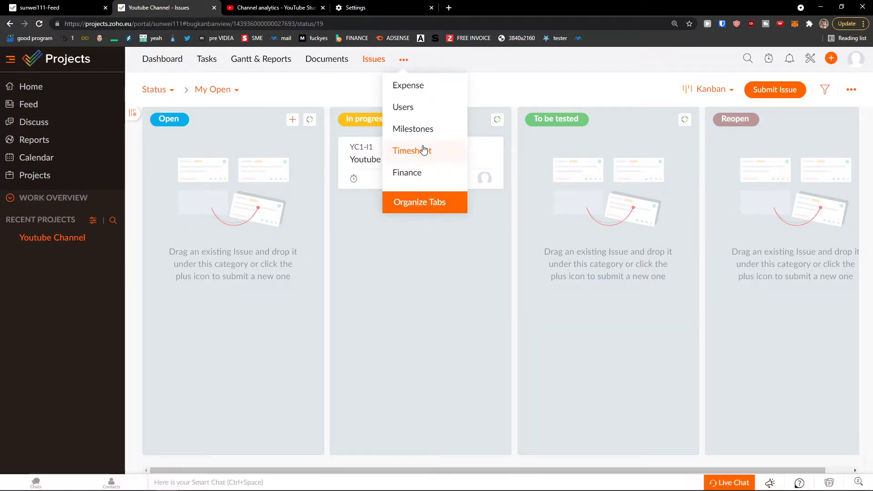
left_click(423, 112)
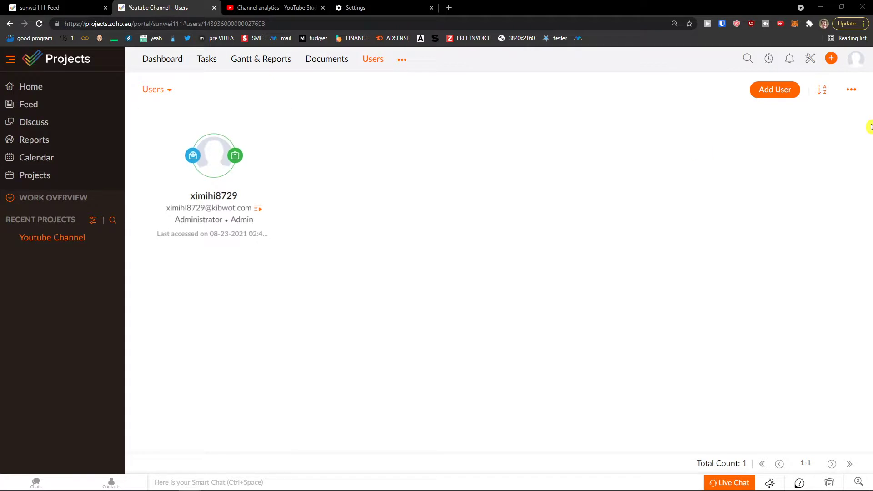
left_click(767, 97)
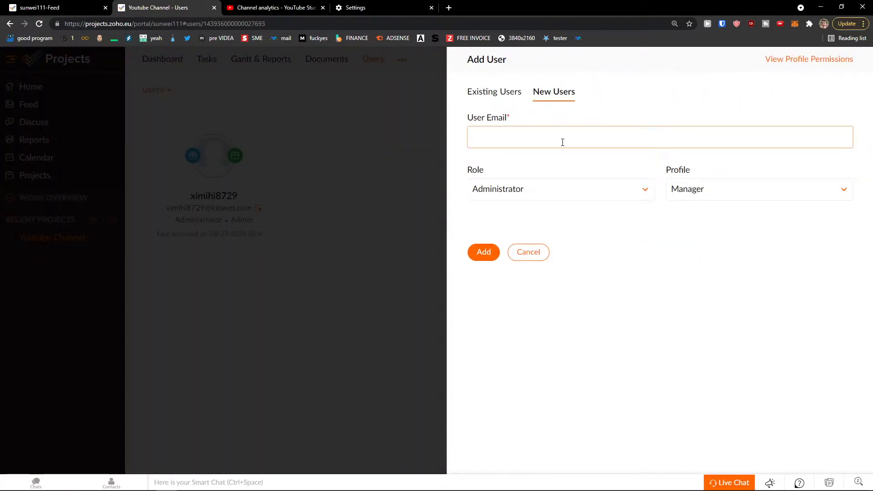
left_click(610, 188)
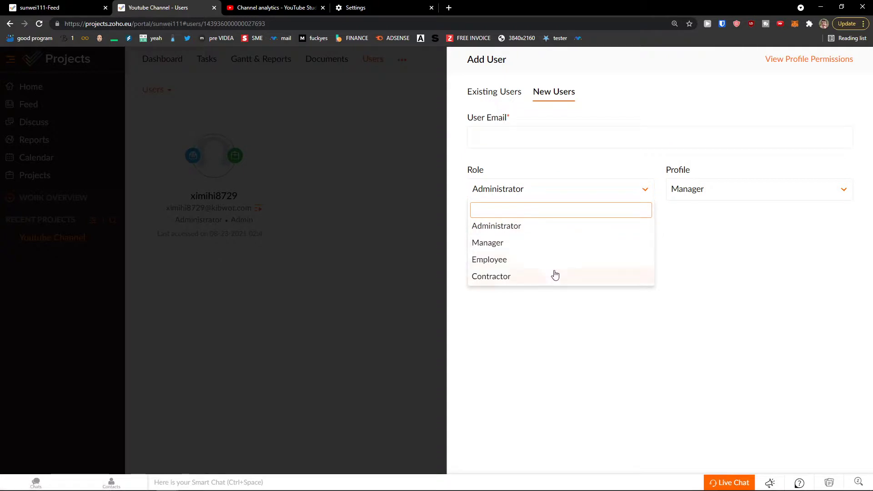
left_click(685, 195)
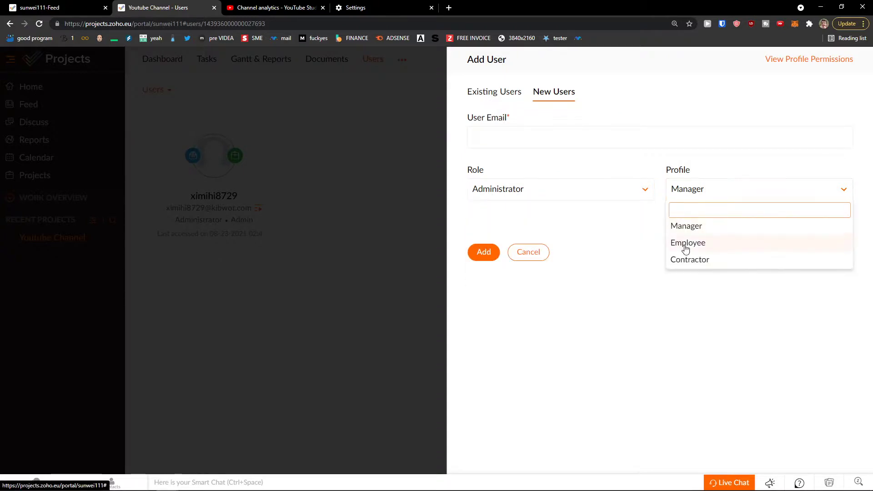
left_click(561, 195)
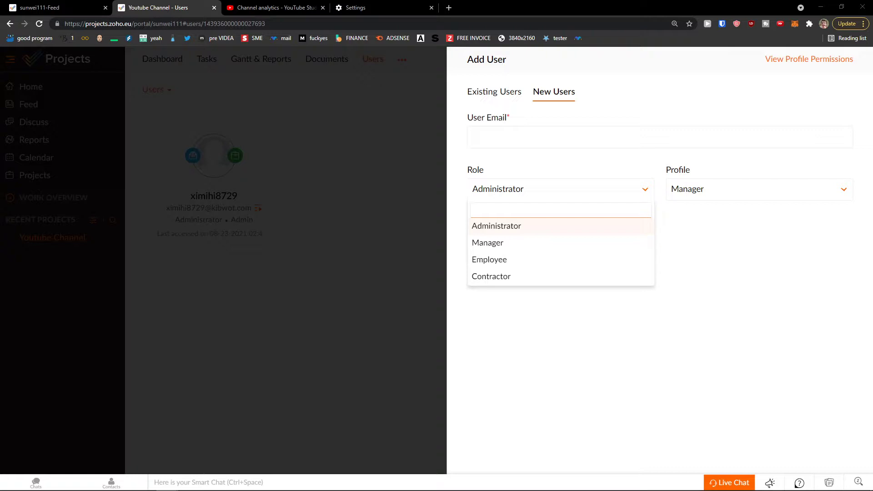
left_click(174, 123)
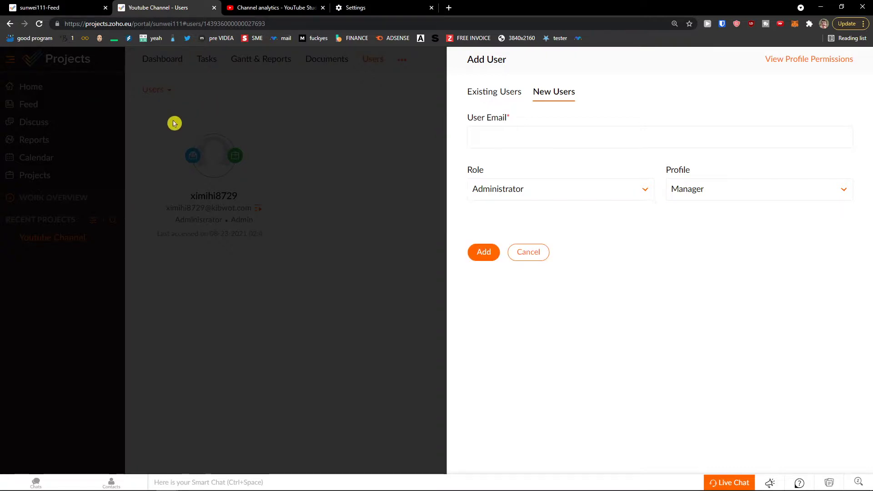
left_click(523, 252)
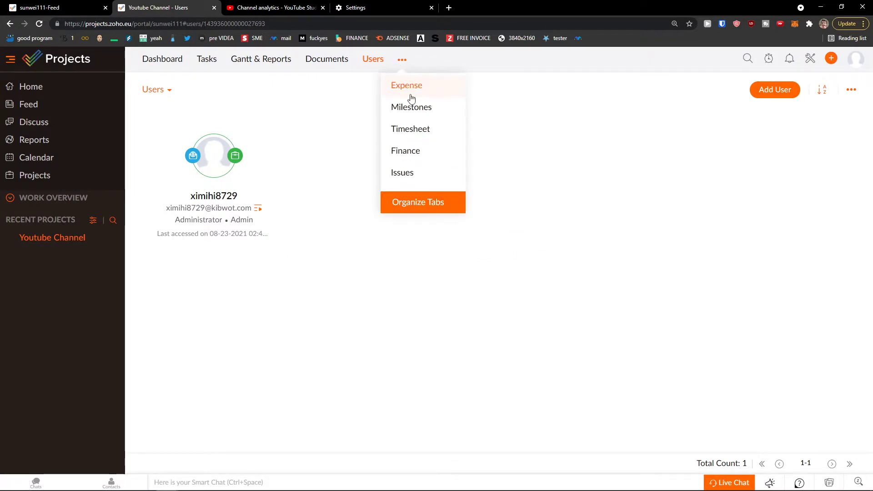
View the project's Expense page and then its Finance page.
left_click(403, 91)
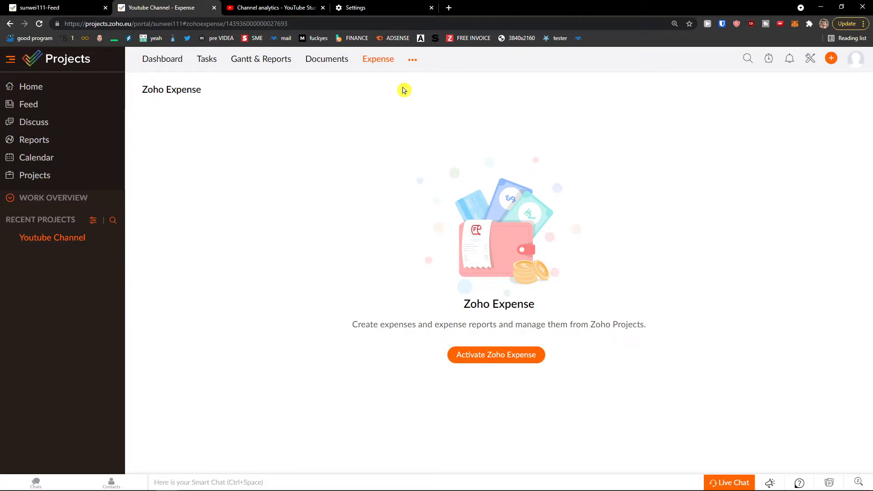
mouse_move(412, 61)
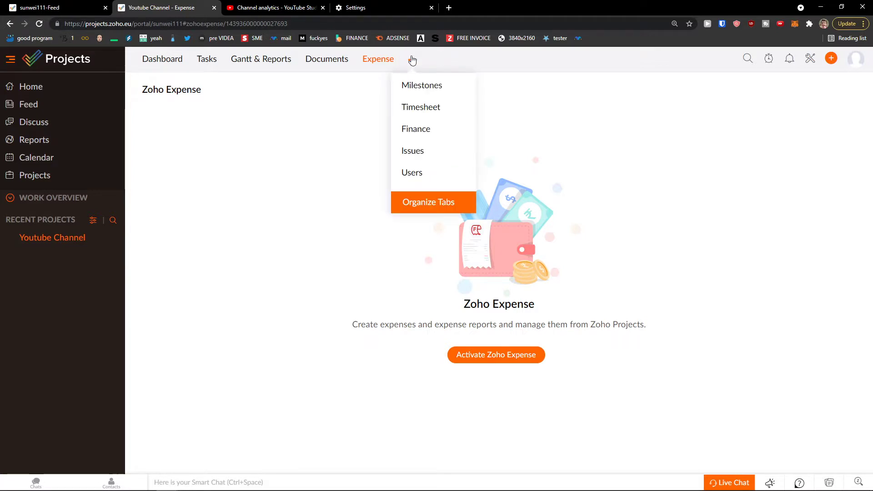
left_click(425, 131)
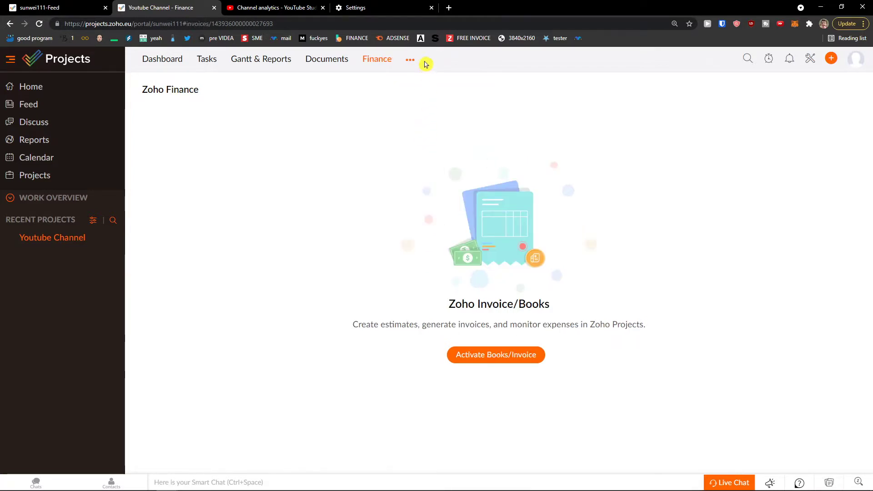
In Organize Tabs, drag Finance into the first position and save the tab order.
mouse_move(417, 64)
left_click(434, 201)
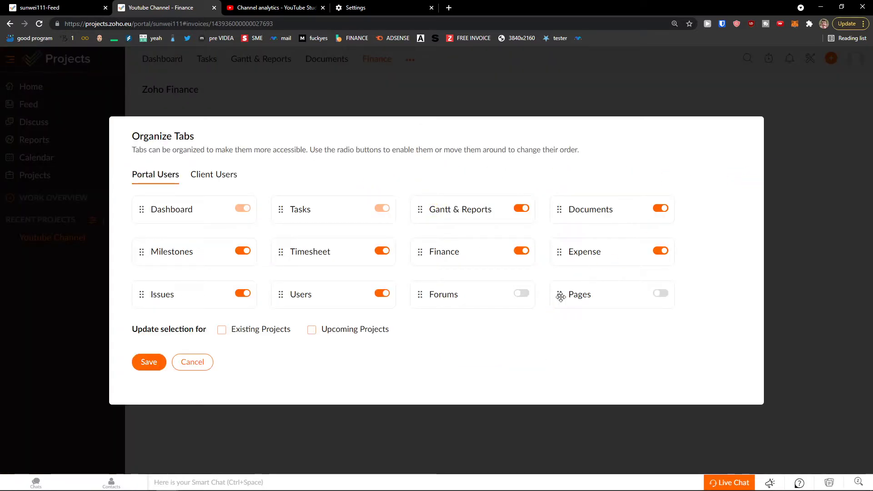
left_click_drag(423, 253, 261, 208)
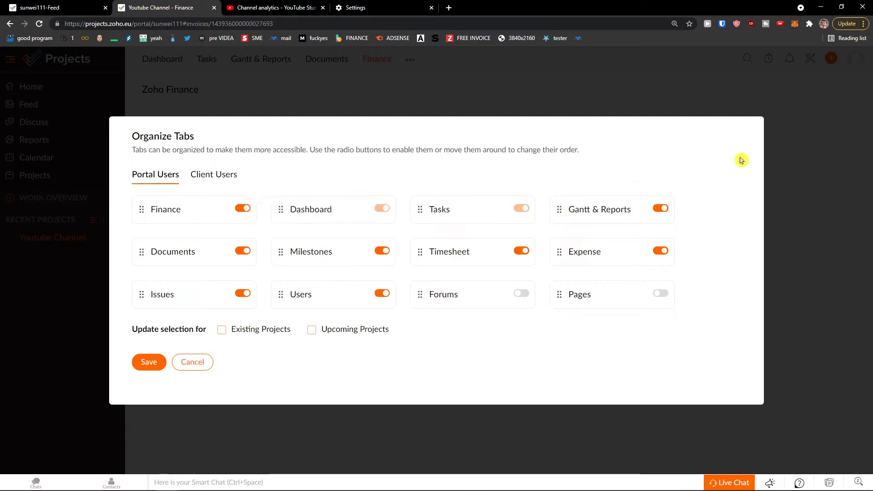
left_click(143, 362)
Open the Youtube Channel project's Tasks Kanban board, dismissing the project title option.
left_click(63, 242)
left_click(92, 221)
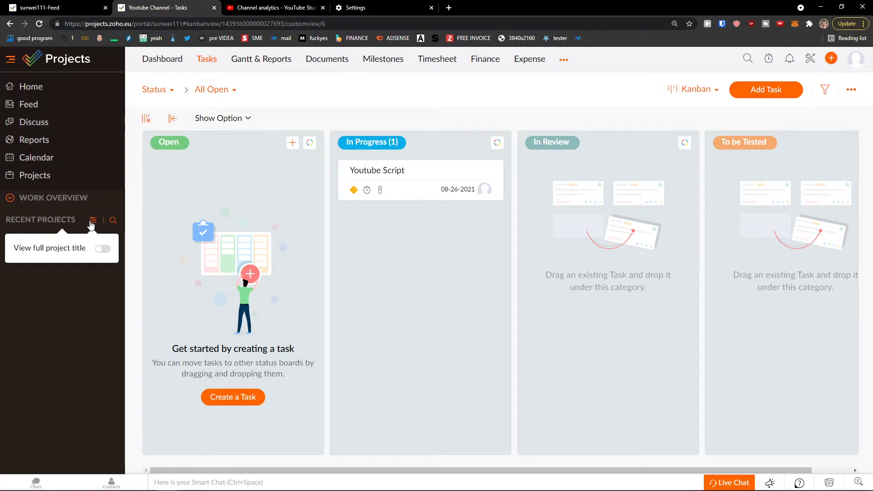
left_click(277, 293)
mouse_move(337, 489)
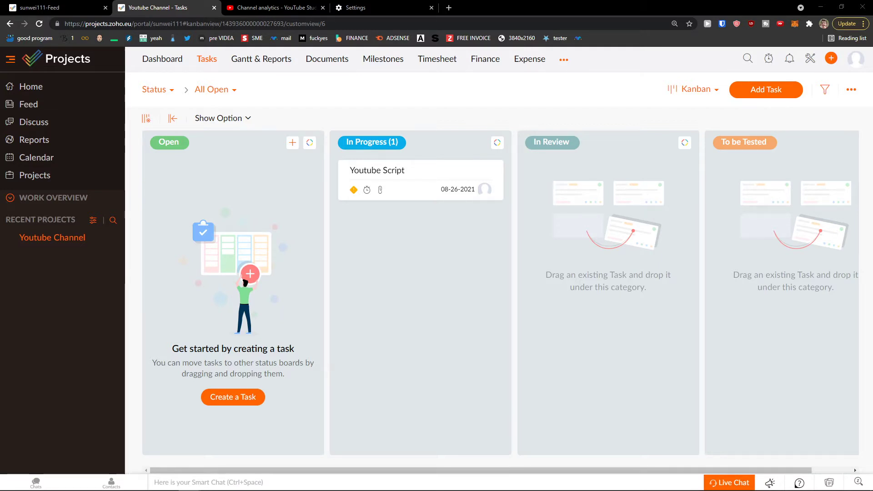
Open Home's Portfolio view and scroll its charts: 2 active projects, 100 open tasks, 12 open issues.
left_click(38, 89)
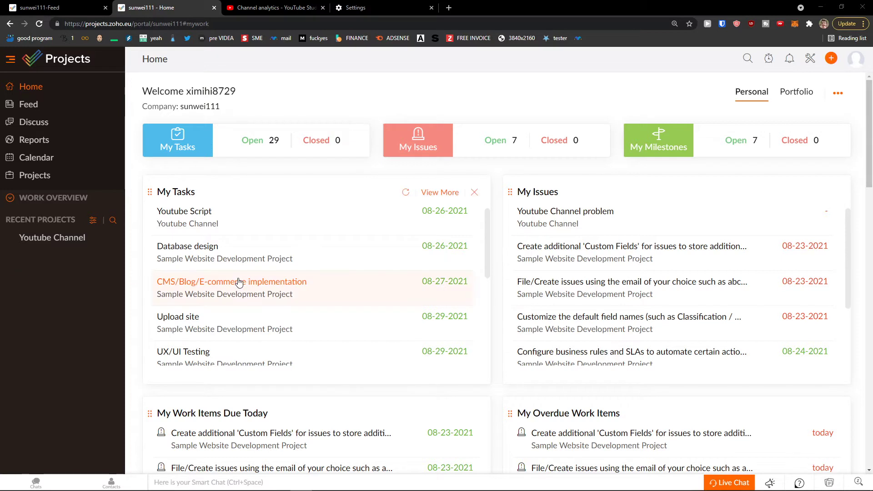
left_click_drag(256, 219, 235, 226)
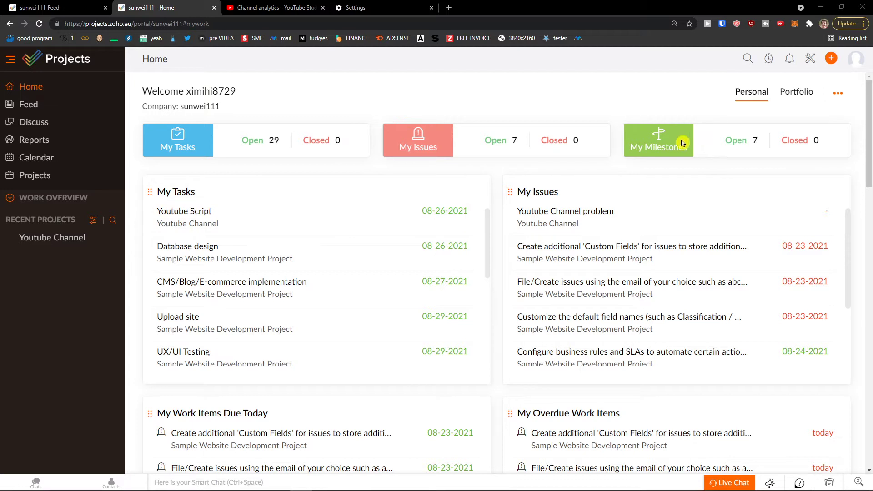
left_click(798, 95)
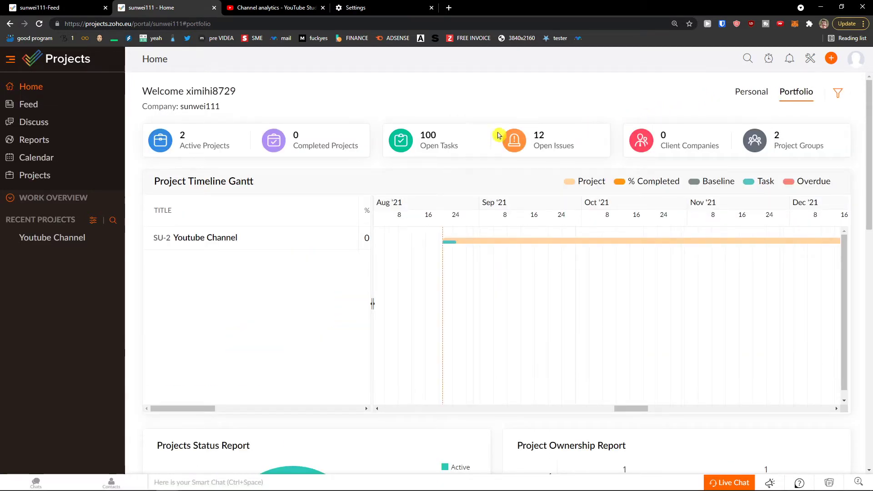
scroll(432, 173, "down", 1)
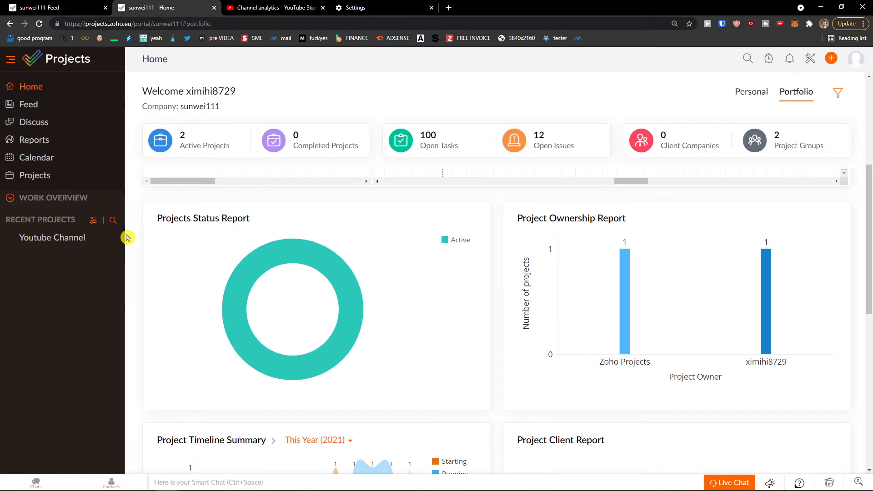
scroll(132, 236, "down", 6)
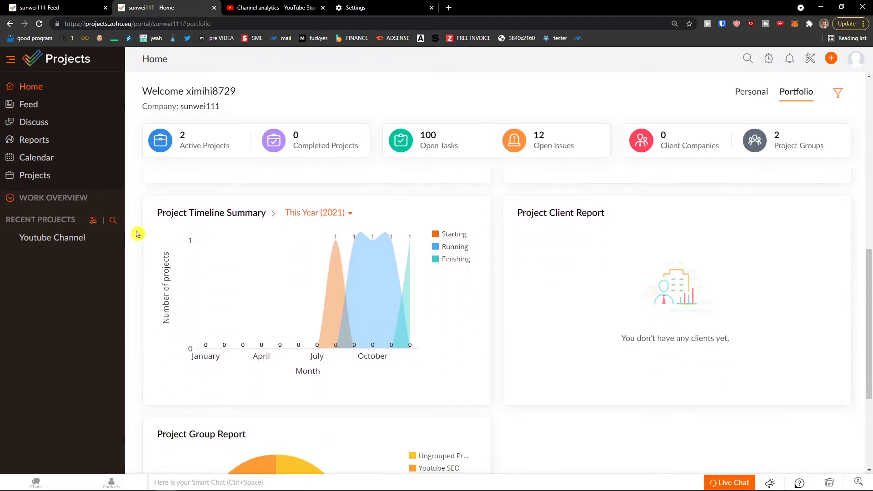
scroll(137, 234, "down", 3)
scroll(137, 234, "up", 12)
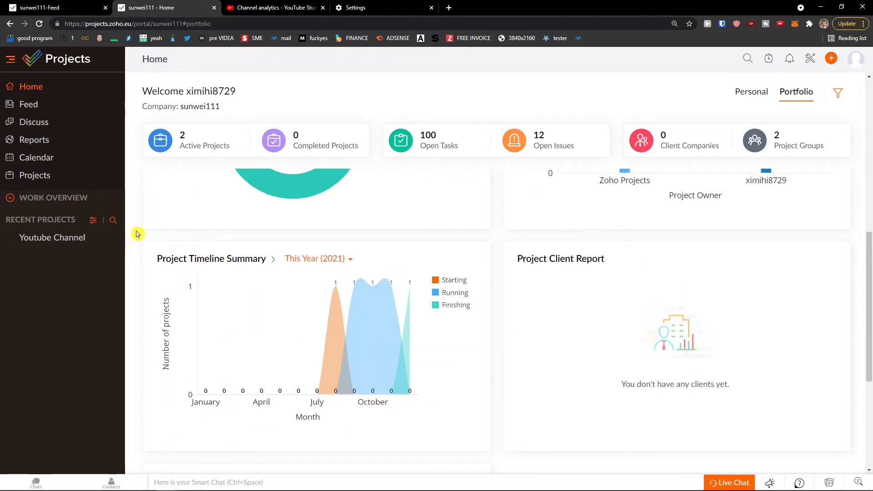
Filter the activity Feed to Youtube Channel and view a poster's profile details.
left_click(45, 107)
scroll(154, 177, "down", 3)
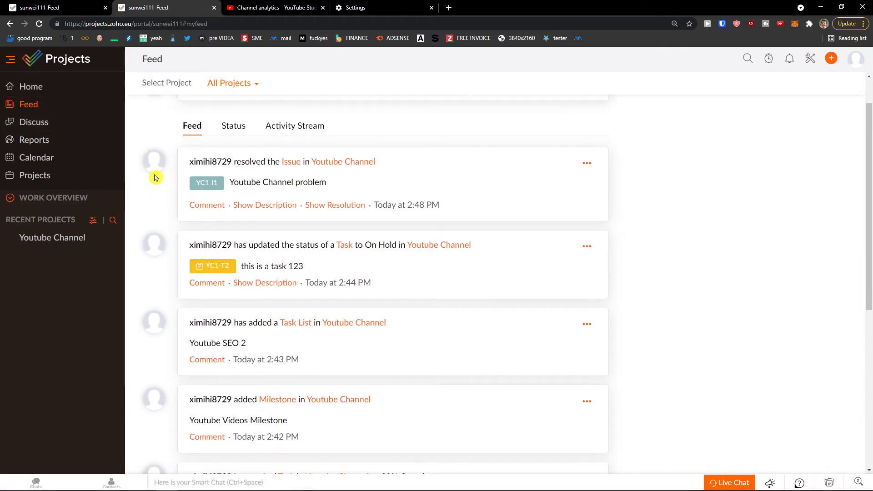
scroll(153, 177, "up", 3)
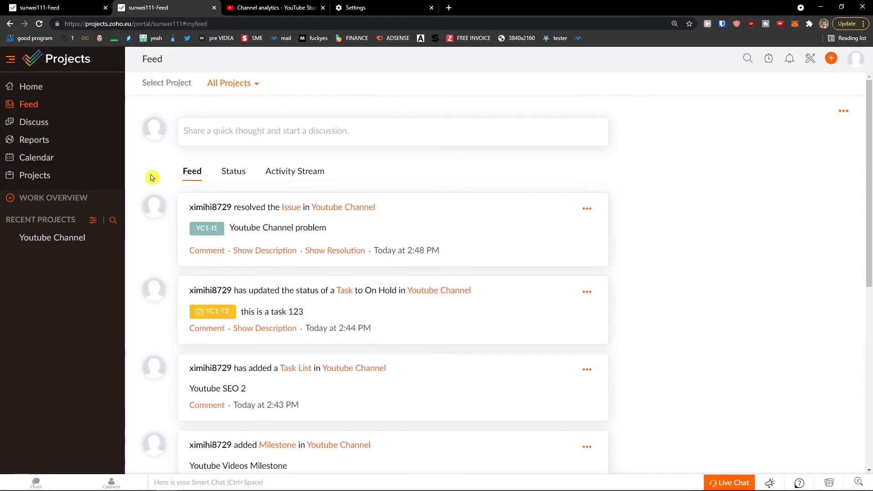
left_click(224, 89)
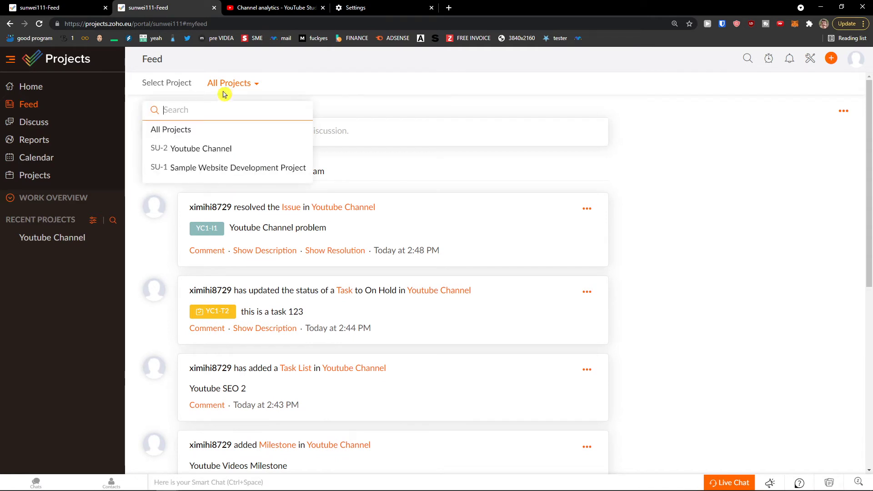
left_click(201, 149)
scroll(160, 182, "down", 4)
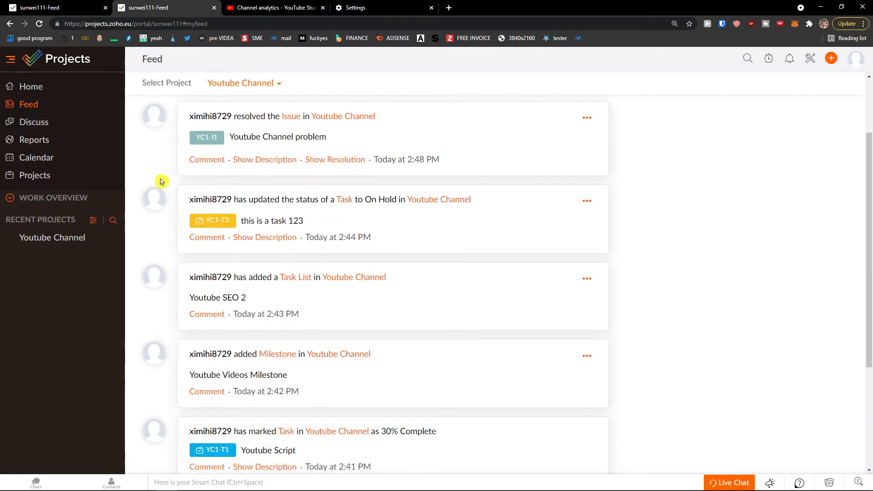
left_click(164, 181)
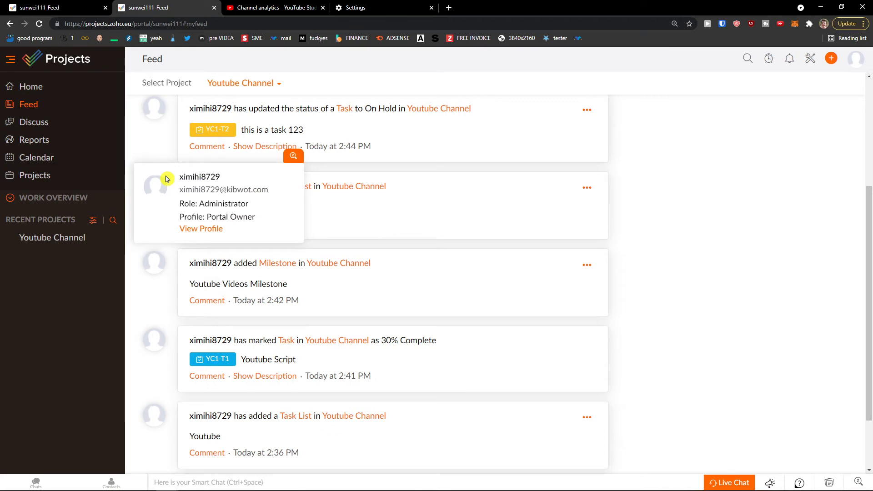
Browse the Discuss, Reports and August 2021 Calendar pages, ending on the Projects list.
left_click(75, 133)
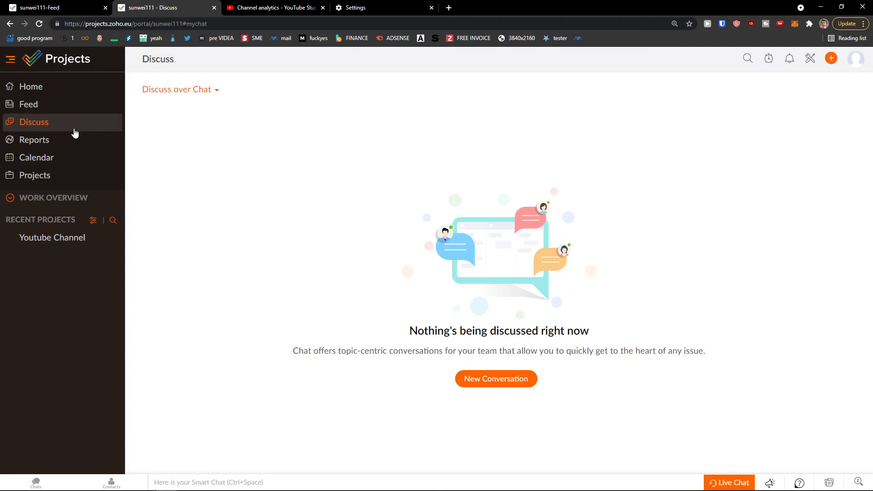
left_click(73, 140)
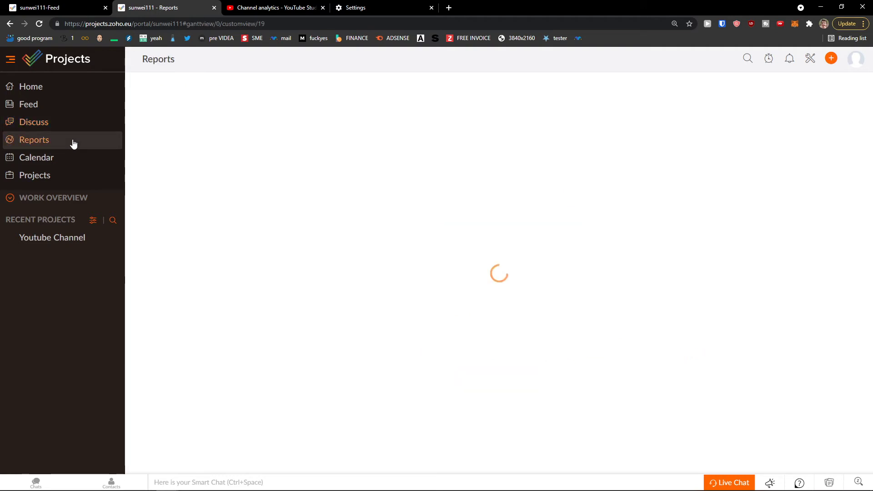
scroll(522, 282, "down", 1)
scroll(509, 282, "down", 3)
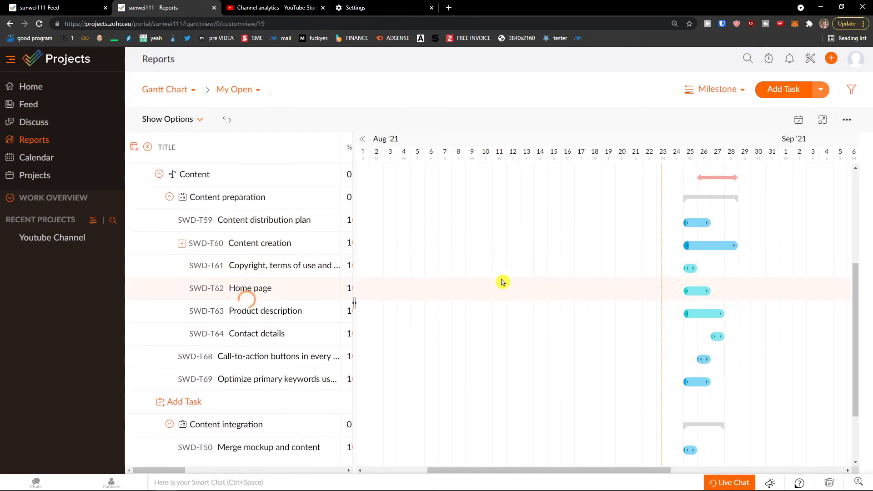
scroll(496, 283, "up", 4)
left_click(63, 158)
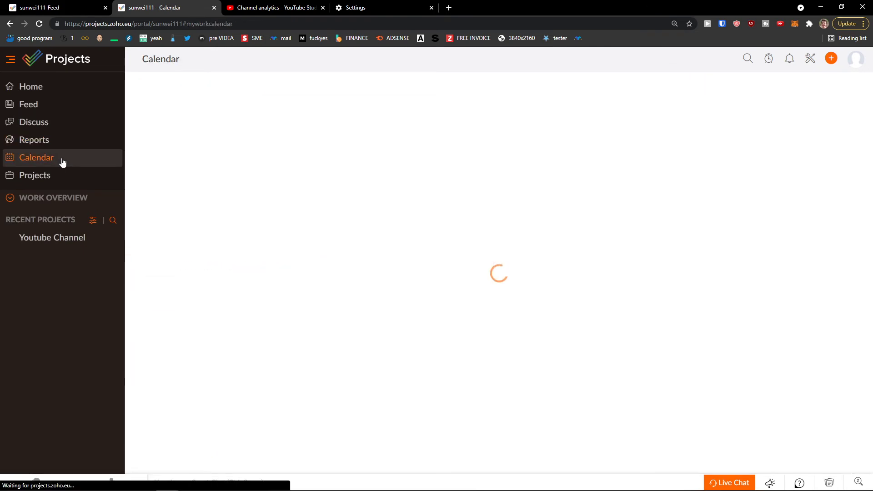
scroll(325, 228, "down", 2)
scroll(320, 231, "up", 2)
scroll(320, 230, "down", 3)
scroll(319, 231, "up", 5)
left_click(72, 183)
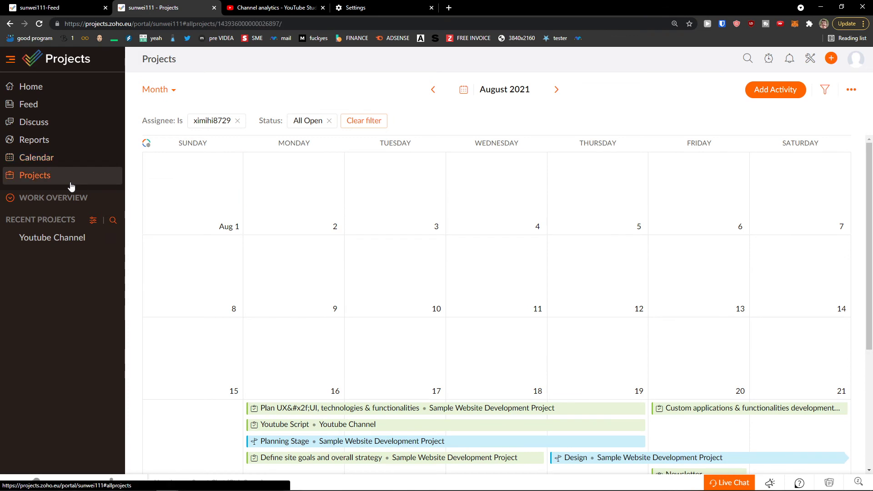